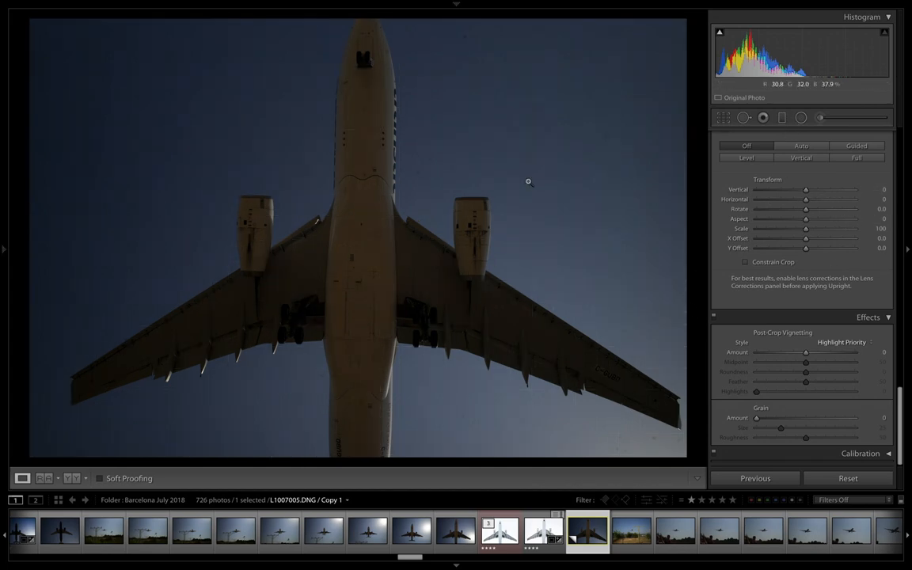
# Step: Compare the finished white airplane edit with its dark unedited copy and inspect the copy's fuselage up close
pyautogui.click(499, 530)
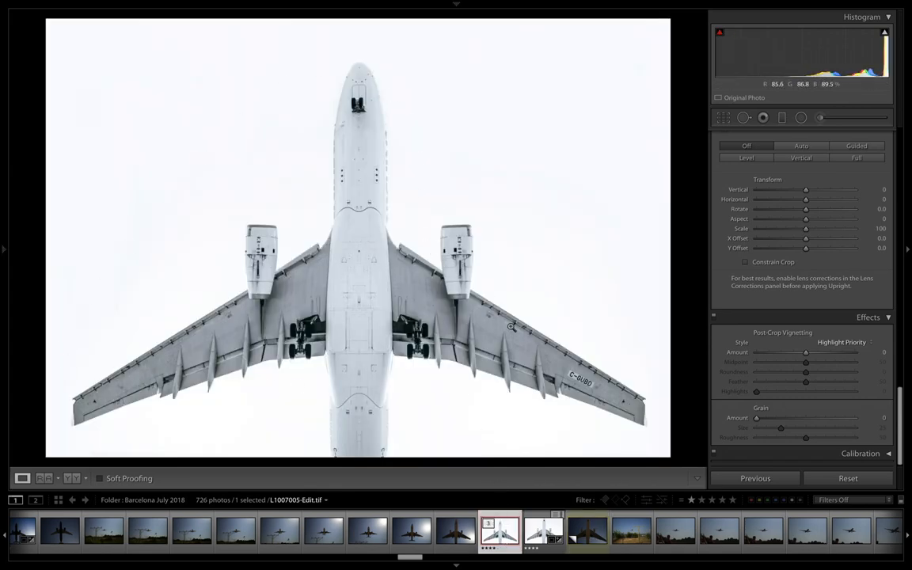
pyautogui.click(586, 539)
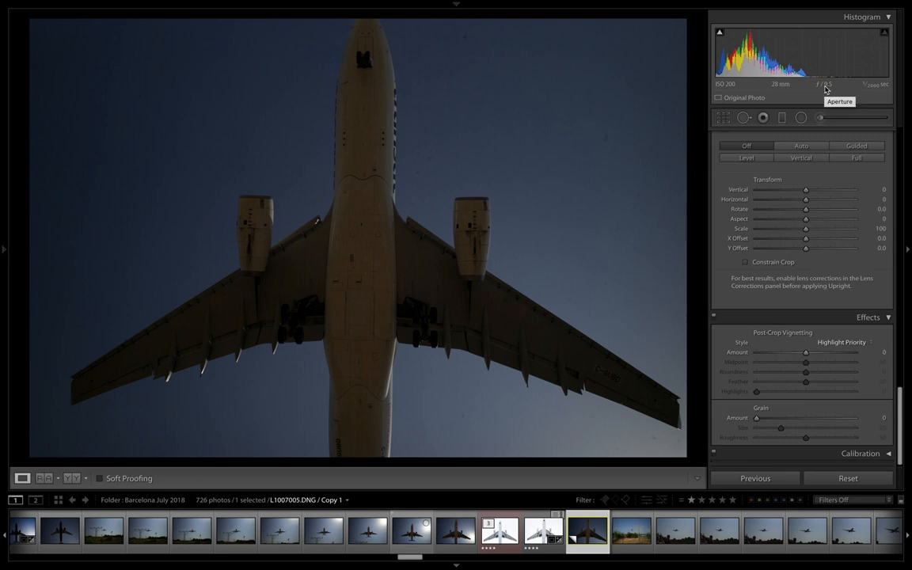
pyautogui.click(375, 229)
pyautogui.moveTo(374, 175); pyautogui.dragTo(375, 417)
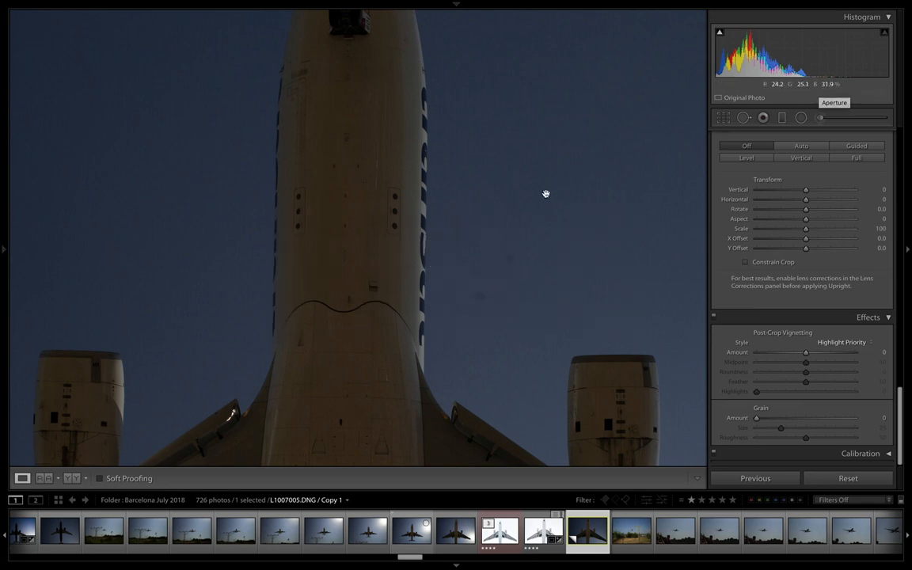
pyautogui.click(448, 244)
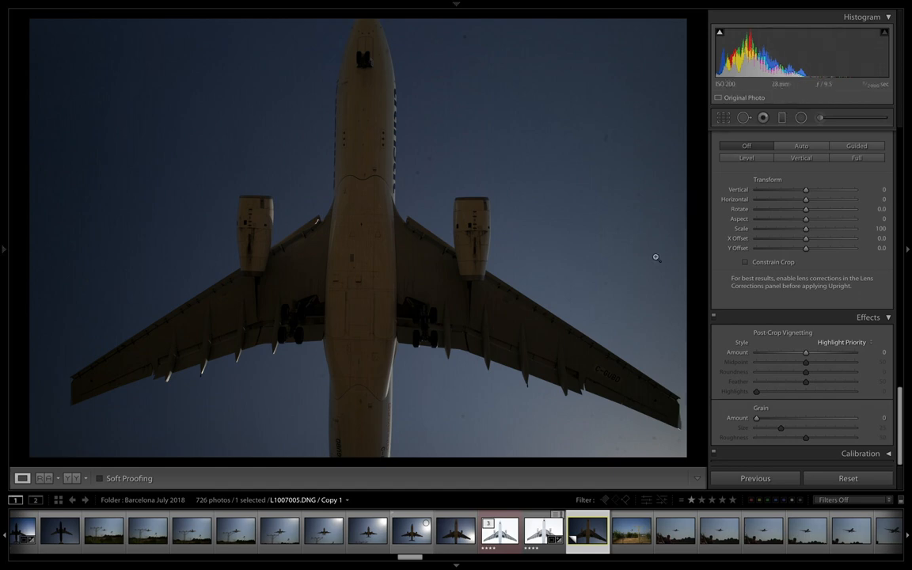
# Step: Review the sequence of airplane approach photos around the unedited shot and return to the L1007005.DNG copy
pyautogui.click(103, 538)
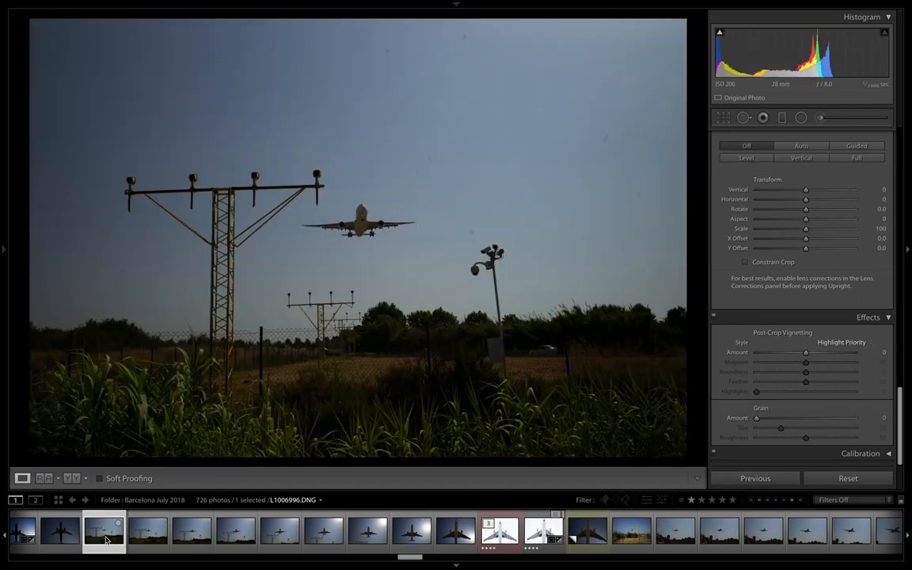
pyautogui.press('Right')
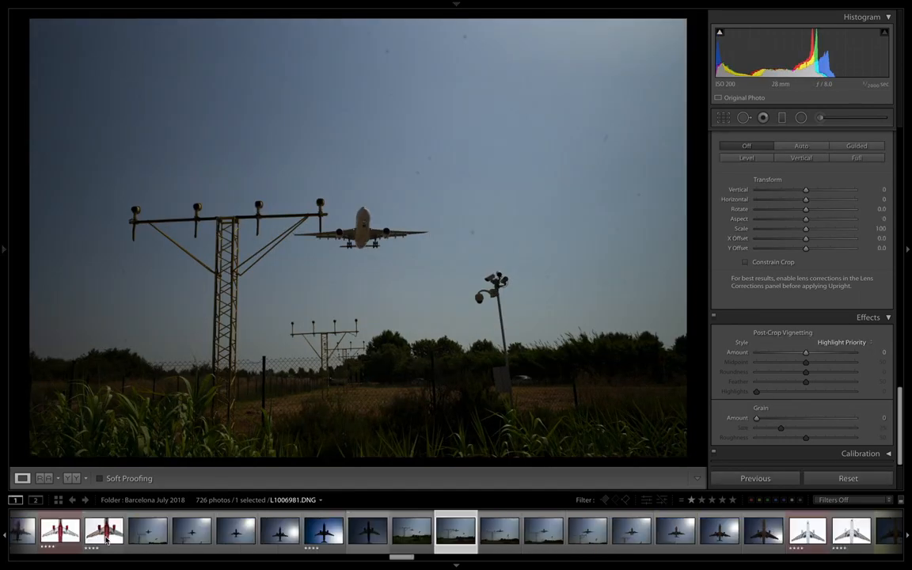
pyautogui.press('Right')
pyautogui.press('Right')
pyautogui.press('Right')
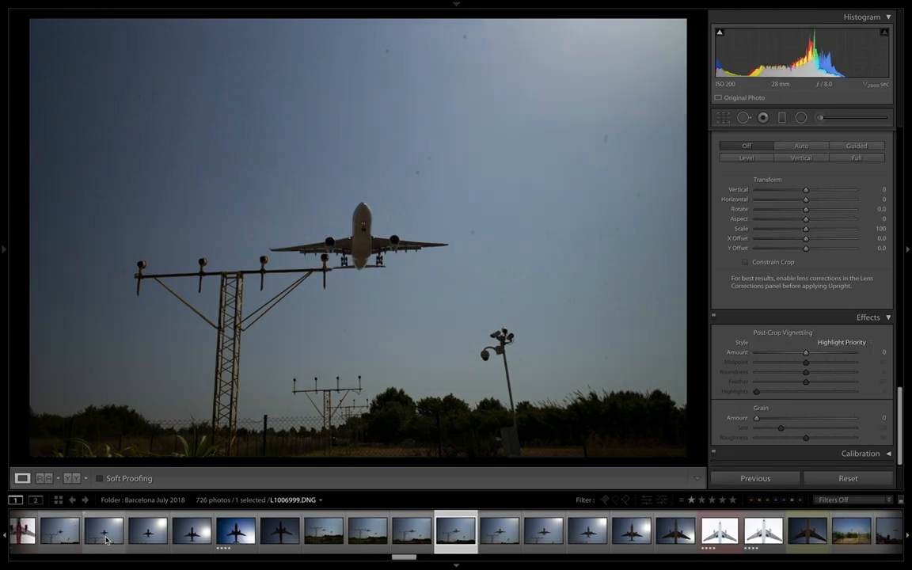
pyautogui.press('Right')
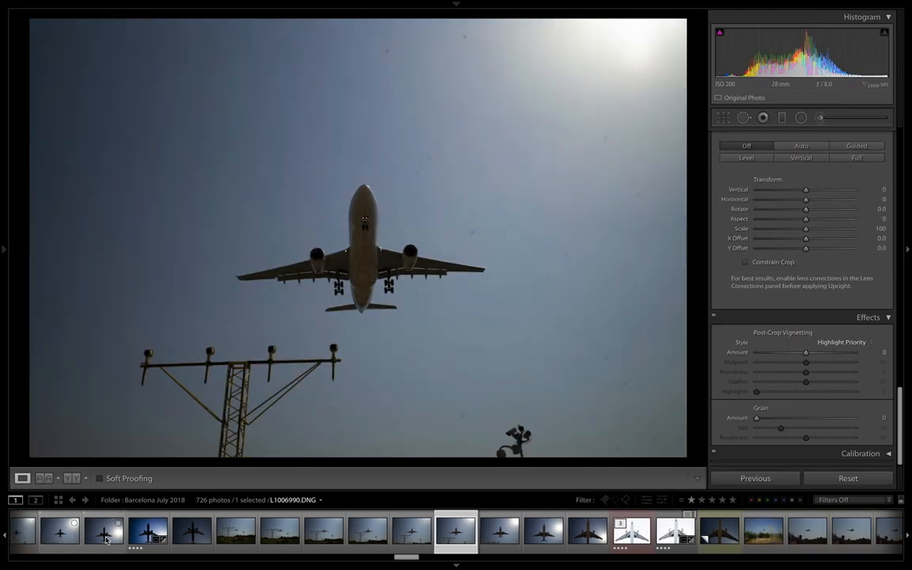
pyautogui.press('Right')
pyautogui.press('Right')
pyautogui.press('Right')
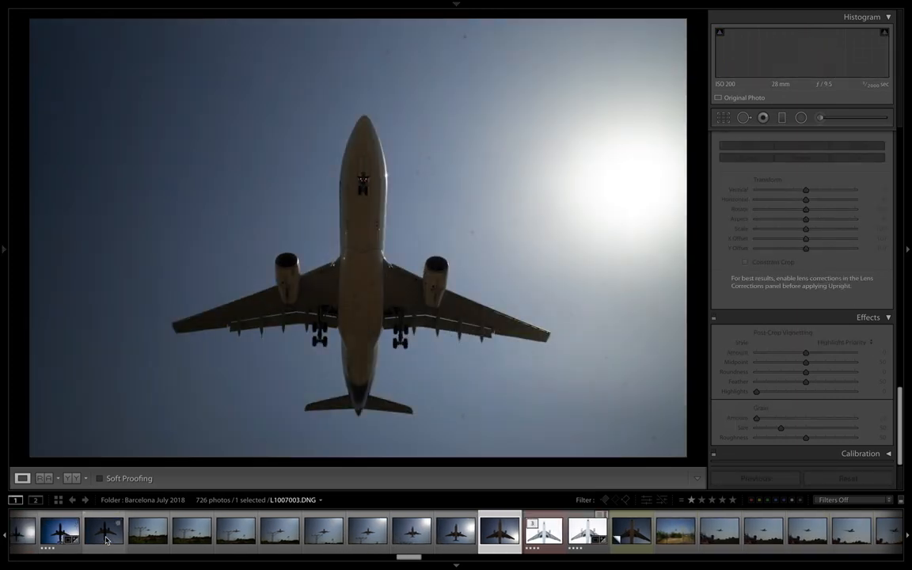
pyautogui.click(589, 540)
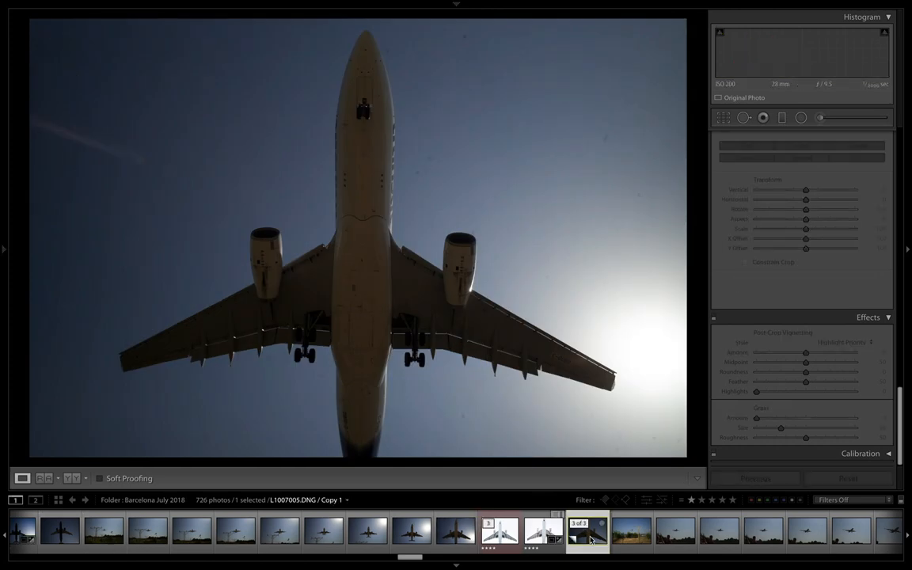
pyautogui.click(636, 541)
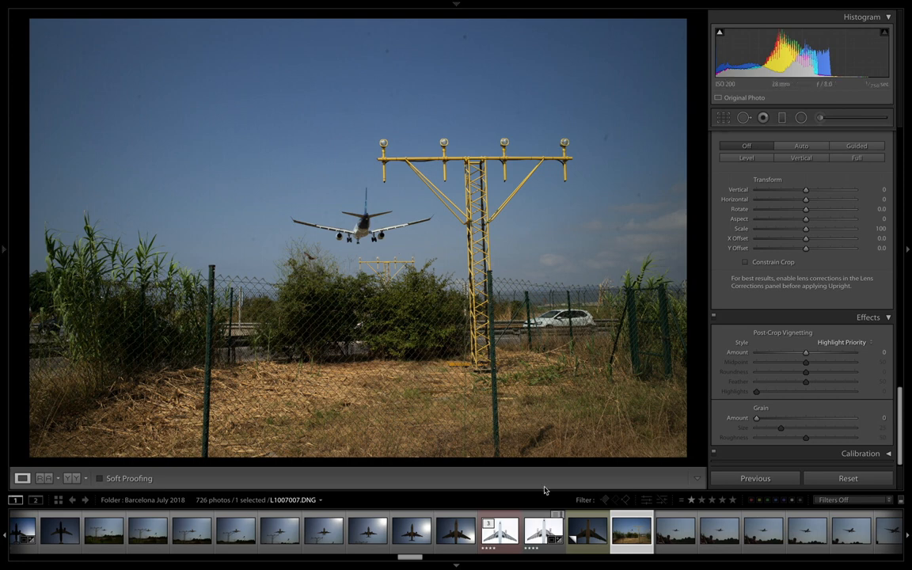
pyautogui.click(587, 528)
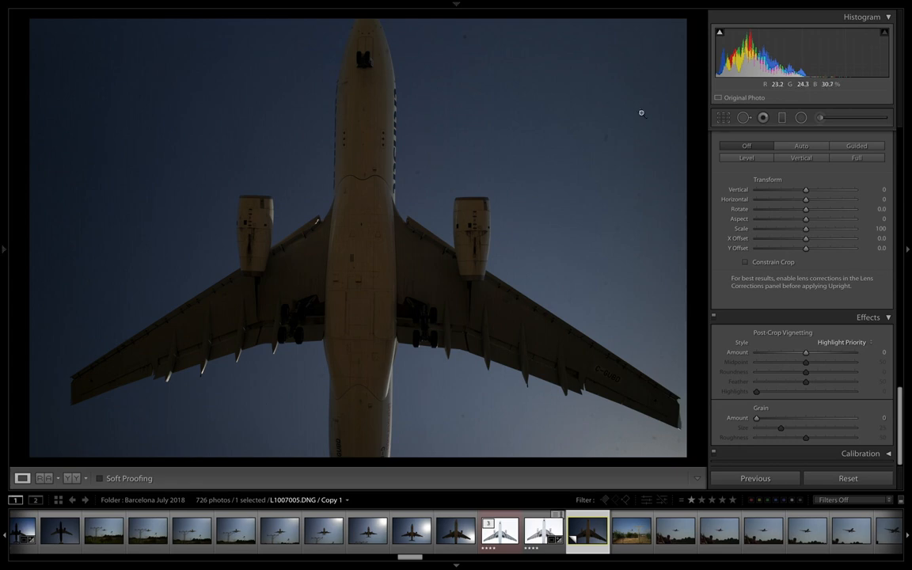
# Step: Brighten the dark airplane photo by setting Exposure to +2.65
pyautogui.scroll(15, 859, 340)
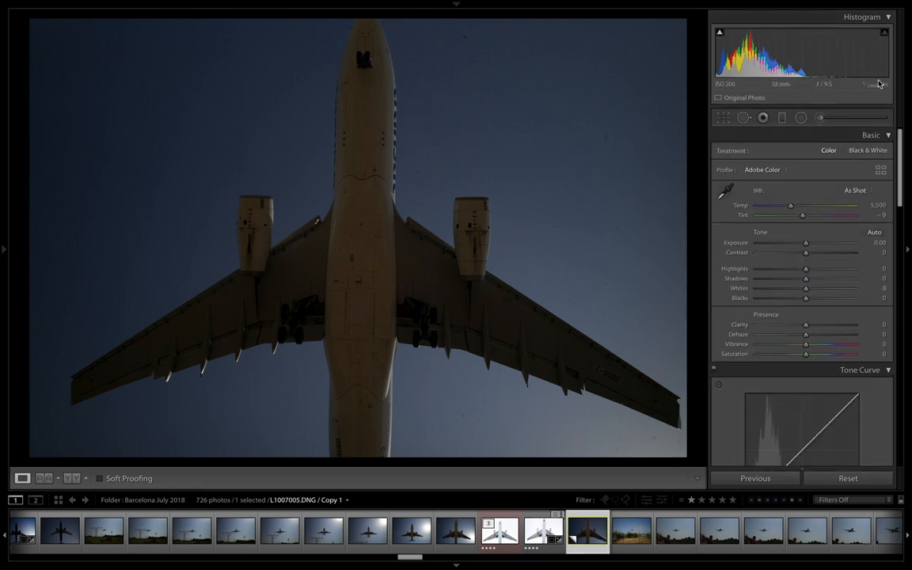
pyautogui.moveTo(814, 245); pyautogui.dragTo(826, 245)
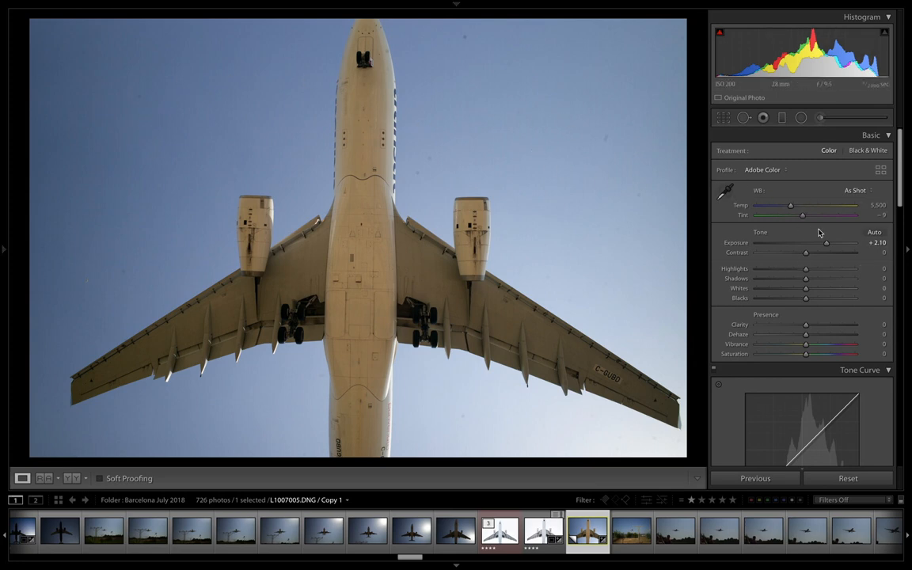
pyautogui.moveTo(825, 243); pyautogui.dragTo(831, 244)
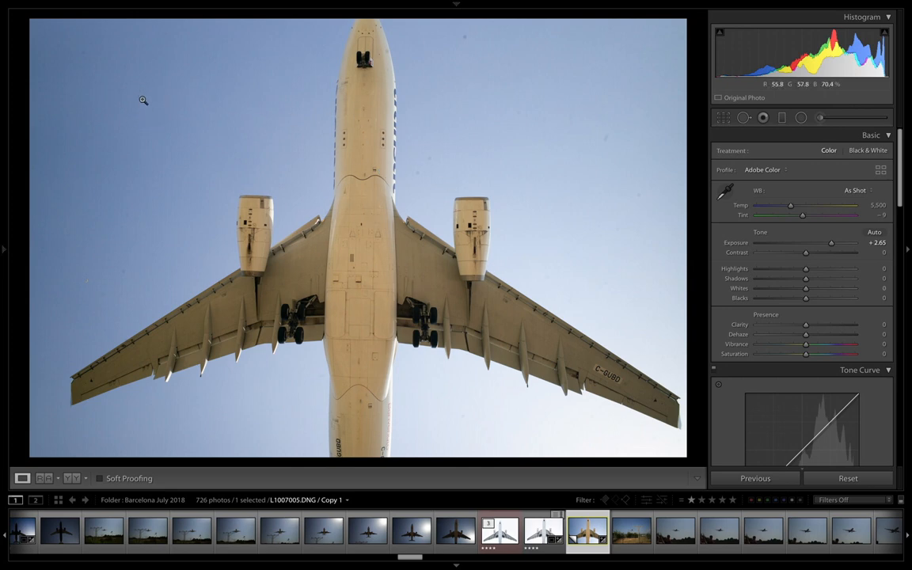
pyautogui.click(724, 121)
pyautogui.moveTo(695, 140); pyautogui.dragTo(696, 131)
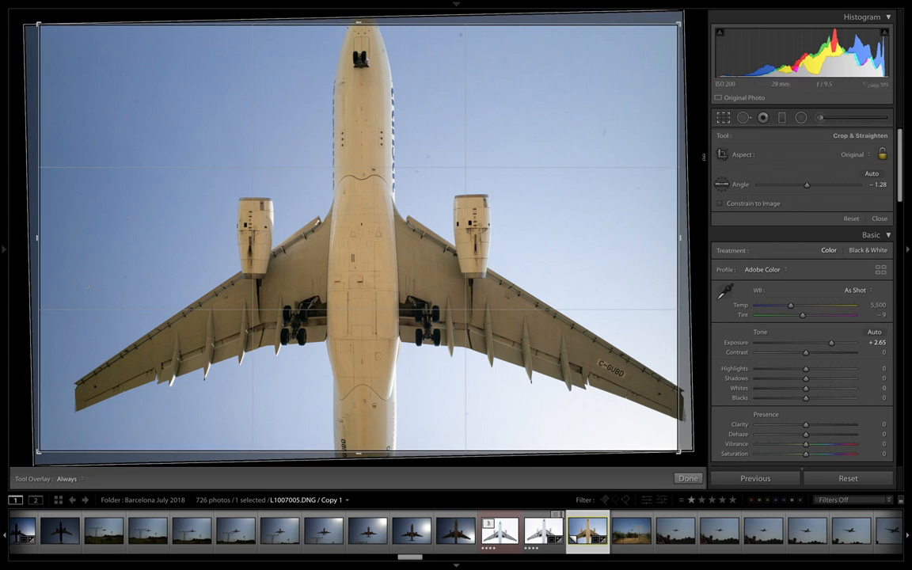
pyautogui.press('Return')
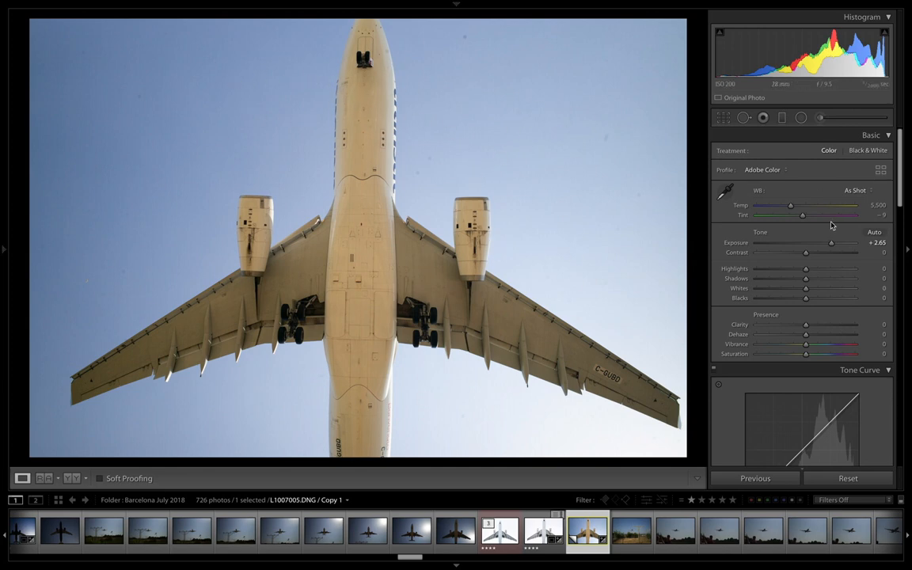
# Step: Adjust the photo's white balance to a temperature of 4,495 and a tint of +3
pyautogui.click(788, 205)
pyautogui.moveTo(787, 209); pyautogui.dragTo(782, 209)
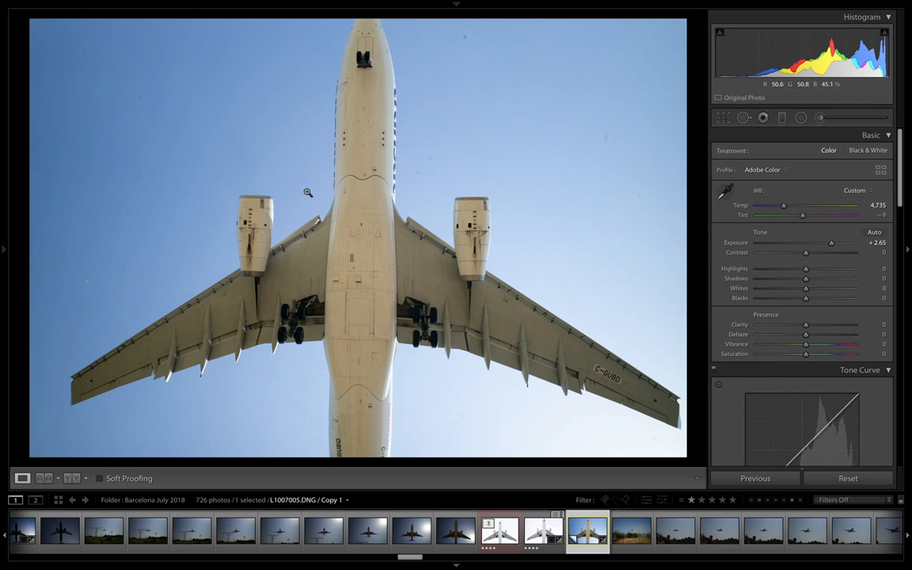
pyautogui.moveTo(784, 207); pyautogui.dragTo(786, 208)
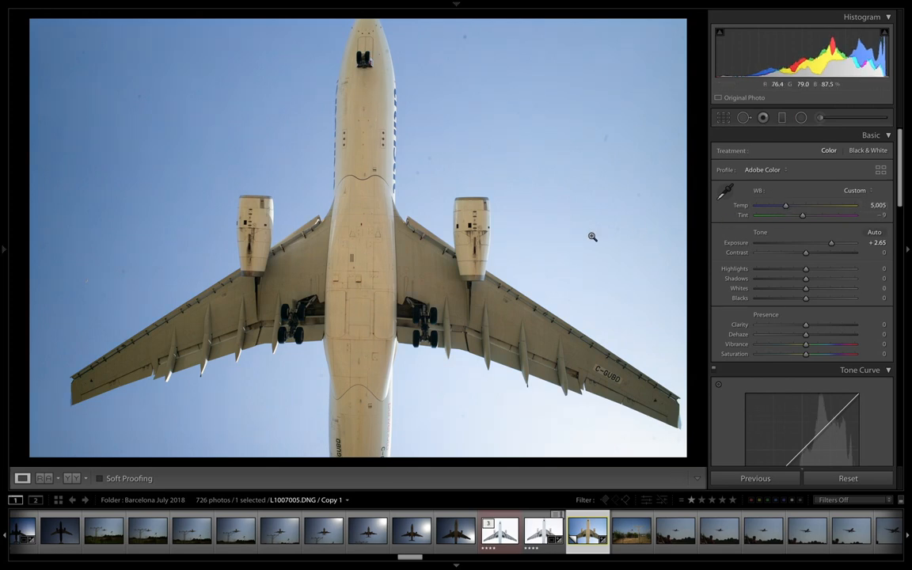
pyautogui.click(359, 282)
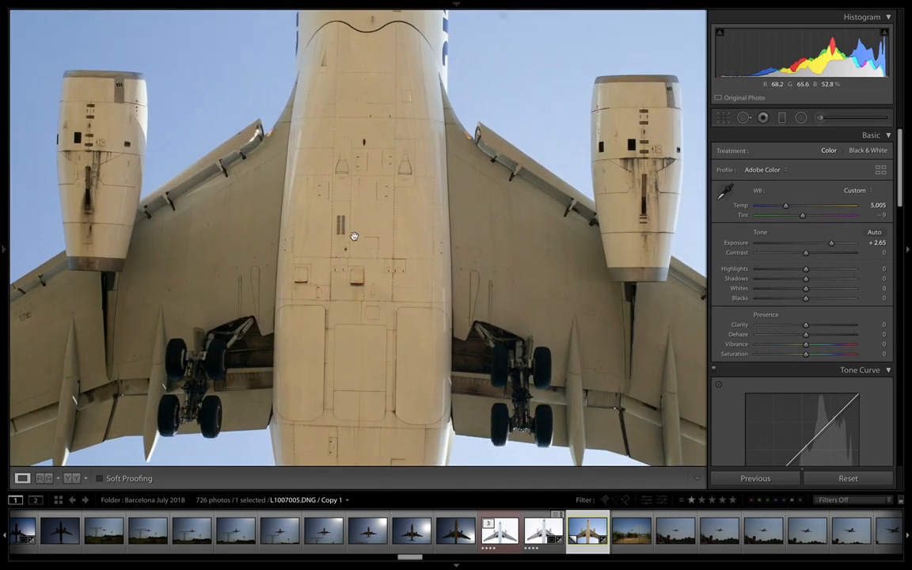
pyautogui.click(354, 237)
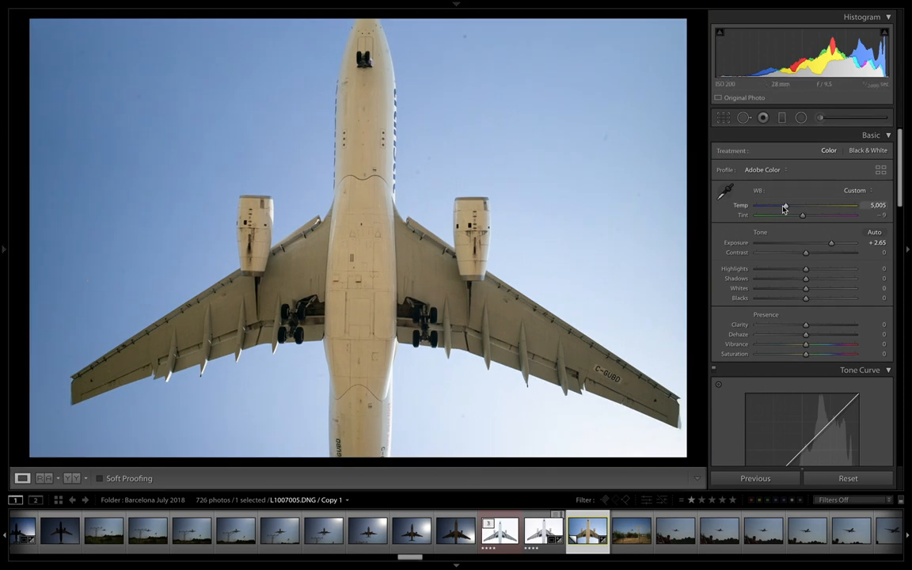
pyautogui.moveTo(786, 209); pyautogui.dragTo(806, 218)
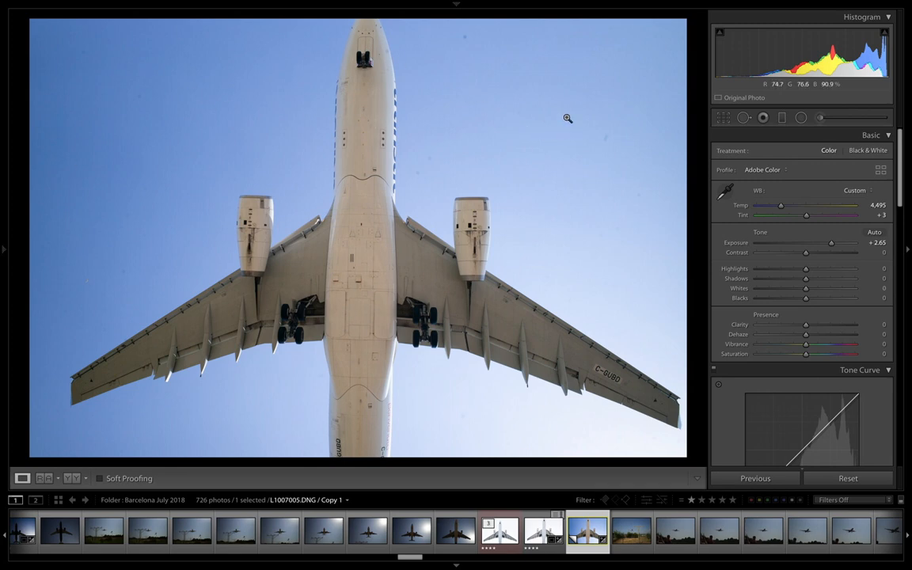
# Step: Remove the blue from the sky by setting the Blue color saturation to -100
pyautogui.moveTo(898, 180); pyautogui.dragTo(898, 228)
pyautogui.scroll(-5, 860, 225)
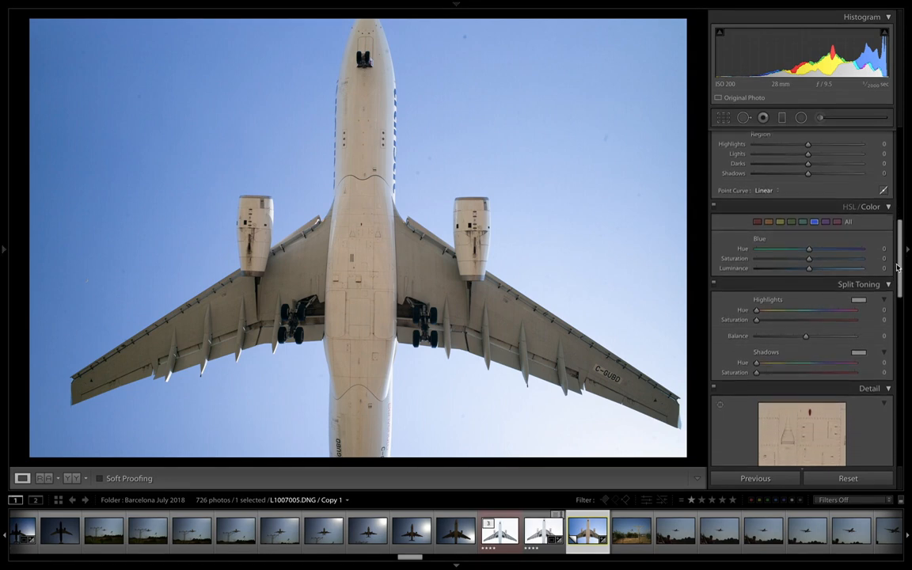
pyautogui.click(758, 215)
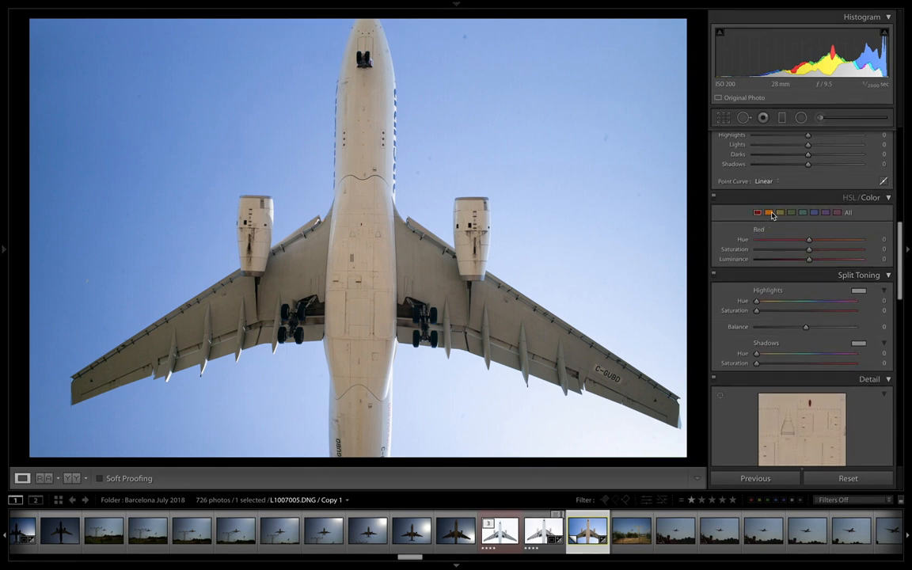
pyautogui.click(781, 214)
pyautogui.click(802, 214)
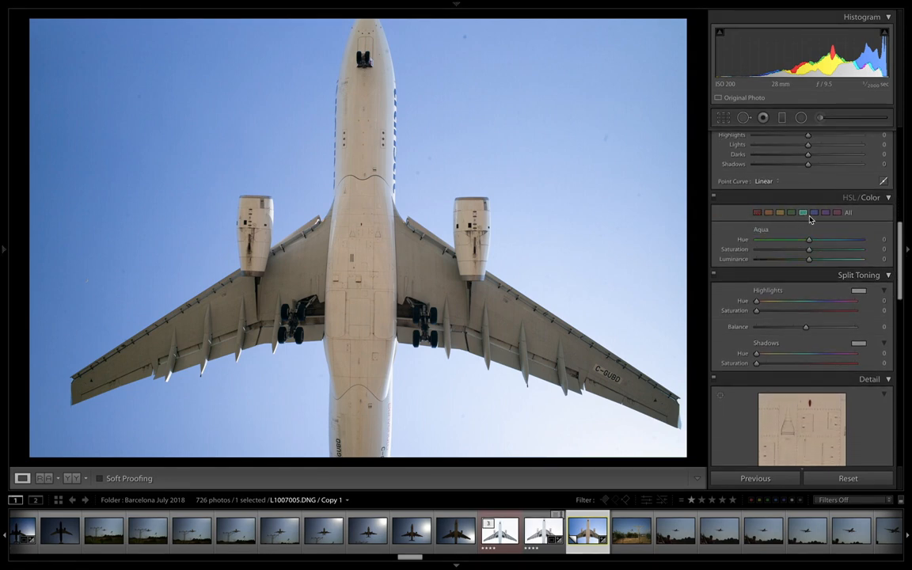
pyautogui.click(814, 214)
pyautogui.moveTo(809, 251); pyautogui.dragTo(752, 253)
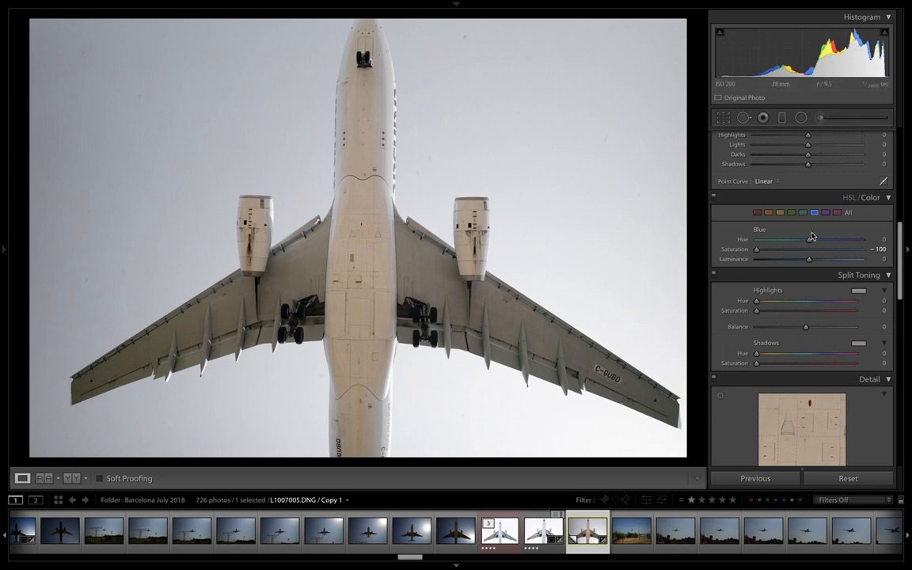
# Step: Test a Blue luminance of -76 to inspect the sky, and set it to +100 to whiten the background
pyautogui.moveTo(808, 262); pyautogui.dragTo(768, 260)
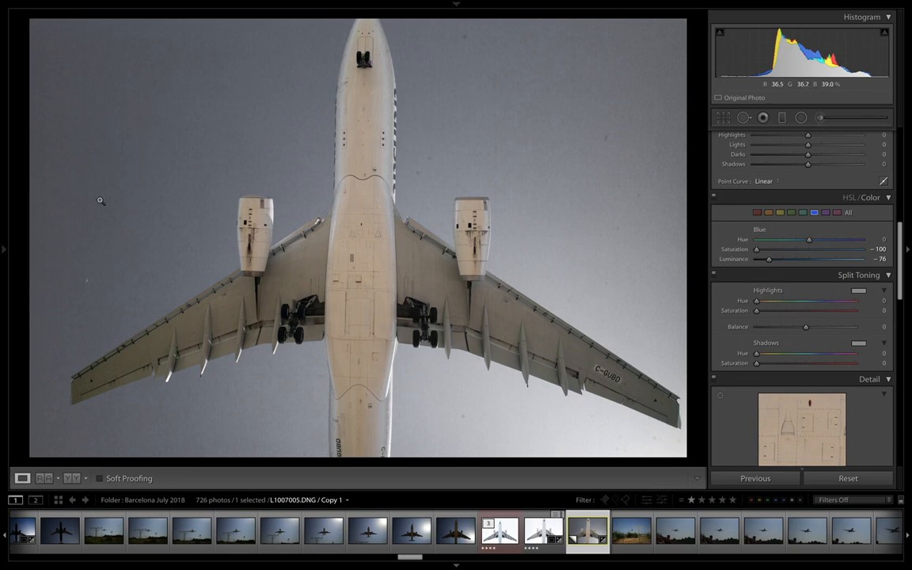
pyautogui.click(91, 293)
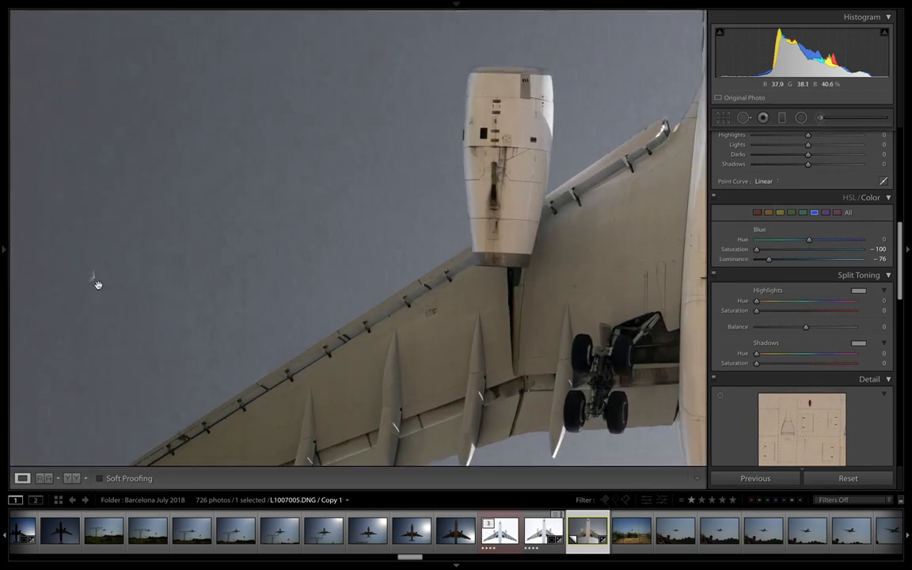
pyautogui.click(90, 277)
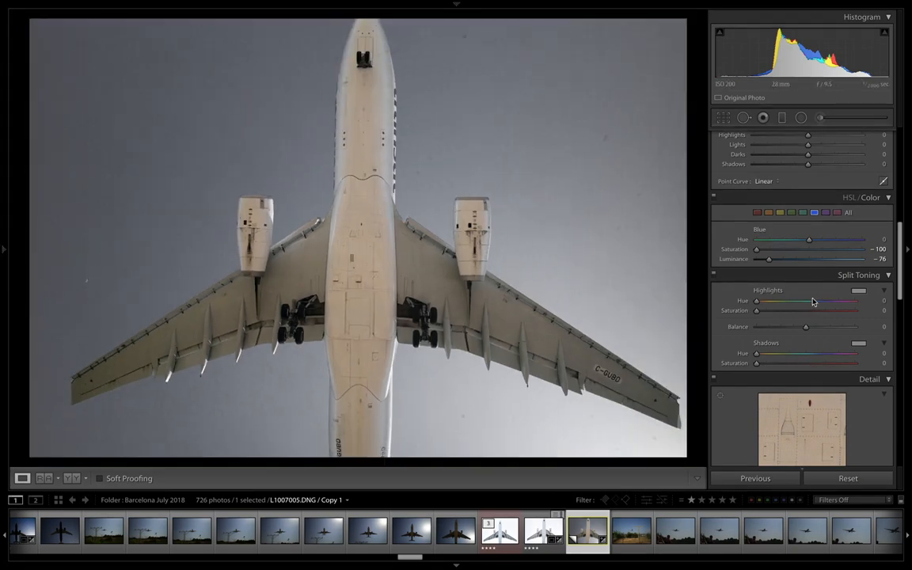
pyautogui.moveTo(769, 259); pyautogui.dragTo(866, 260)
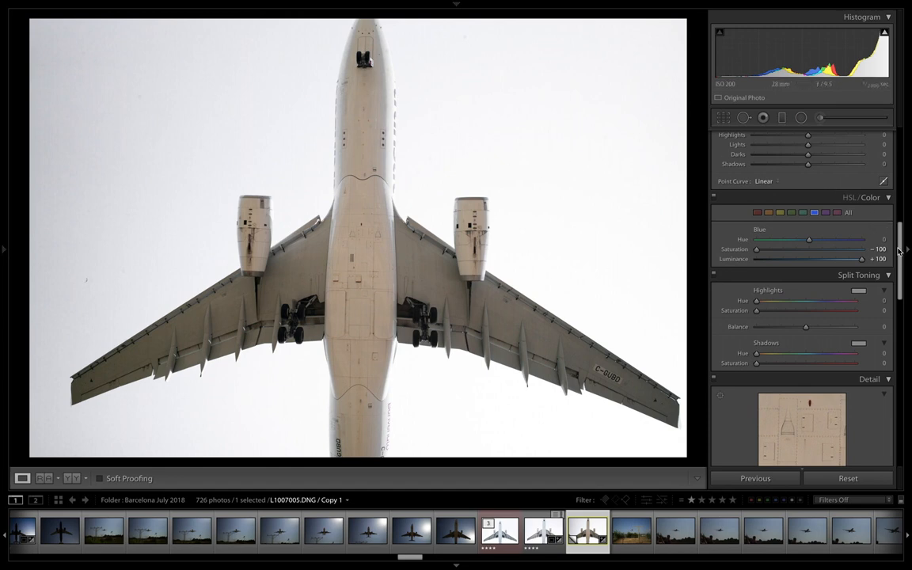
# Step: Set the tone to Contrast -37, Highlights -58, Shadows +42, Whites -16 and Blacks +21
pyautogui.moveTo(899, 250); pyautogui.dragTo(906, 135)
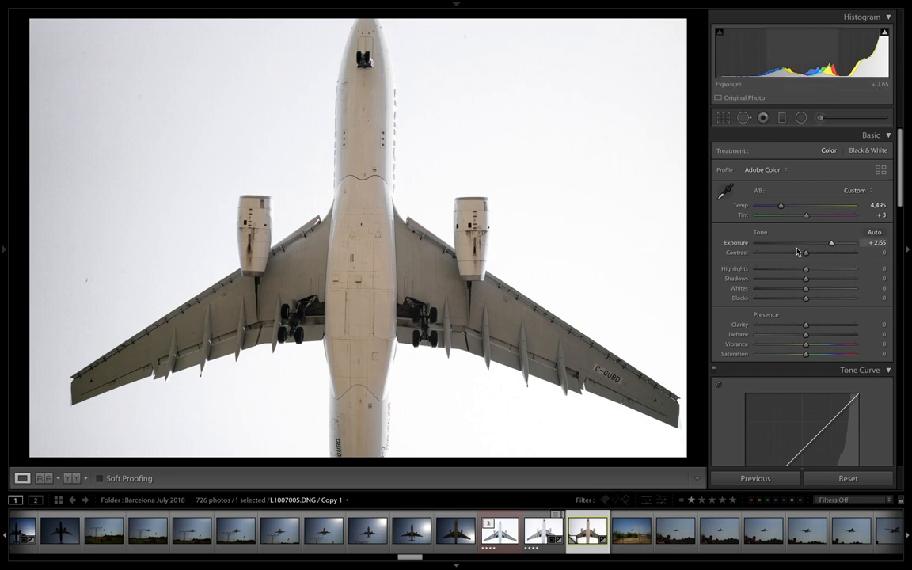
pyautogui.moveTo(806, 253); pyautogui.dragTo(827, 278)
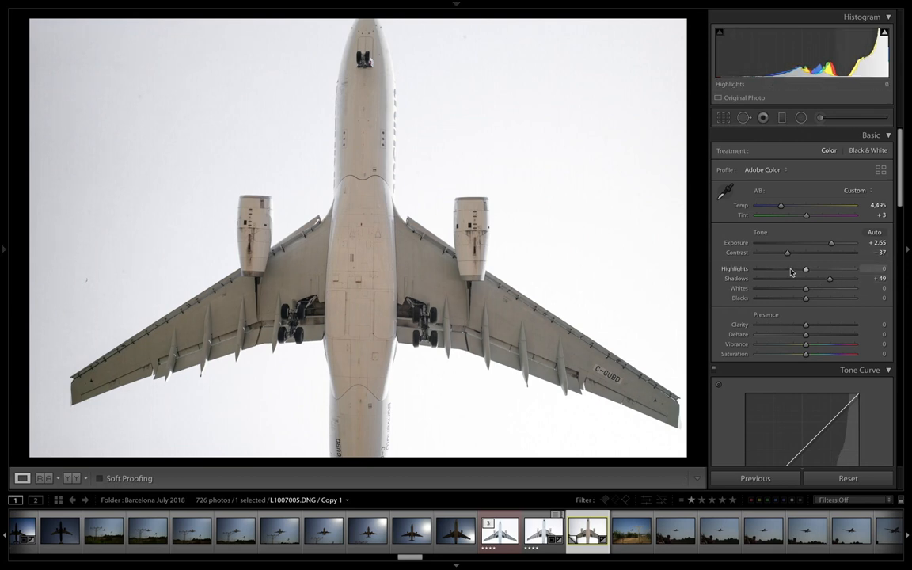
pyautogui.moveTo(805, 272); pyautogui.dragTo(837, 271)
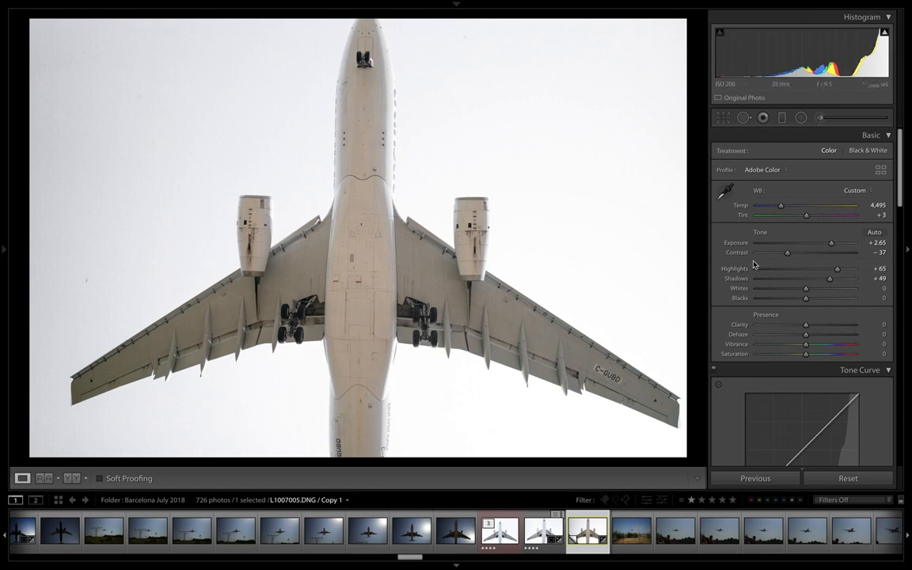
pyautogui.moveTo(837, 269)
pyautogui.mouseDown()
pyautogui.moveTo(776, 269)
pyautogui.moveTo(831, 278)
pyautogui.moveTo(792, 289)
pyautogui.moveTo(821, 301)
pyautogui.moveTo(826, 279)
pyautogui.mouseUp()
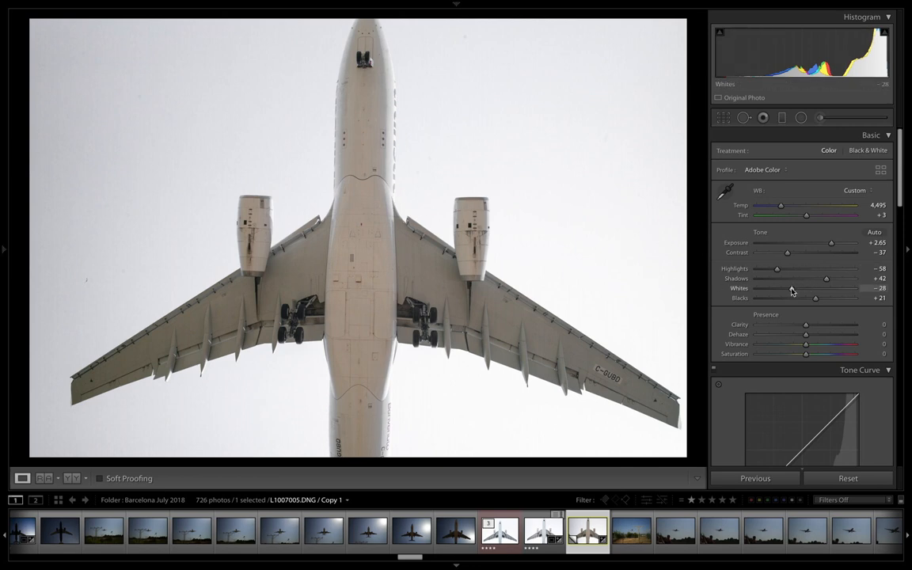
pyautogui.moveTo(792, 288); pyautogui.dragTo(797, 291)
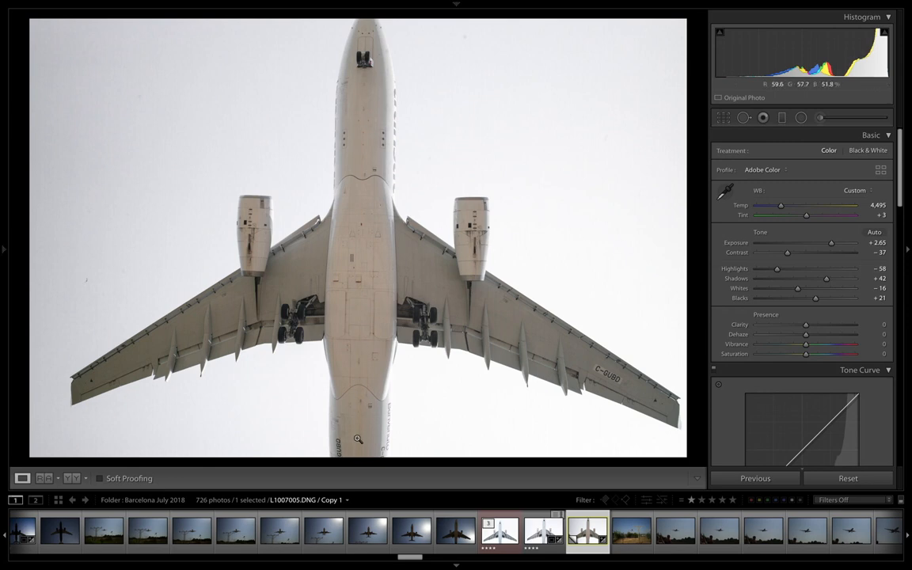
# Step: Raise the photo's Highlights to +67 to brighten the sky
pyautogui.moveTo(823, 267); pyautogui.dragTo(838, 270)
pyautogui.scroll(-1, 901, 190)
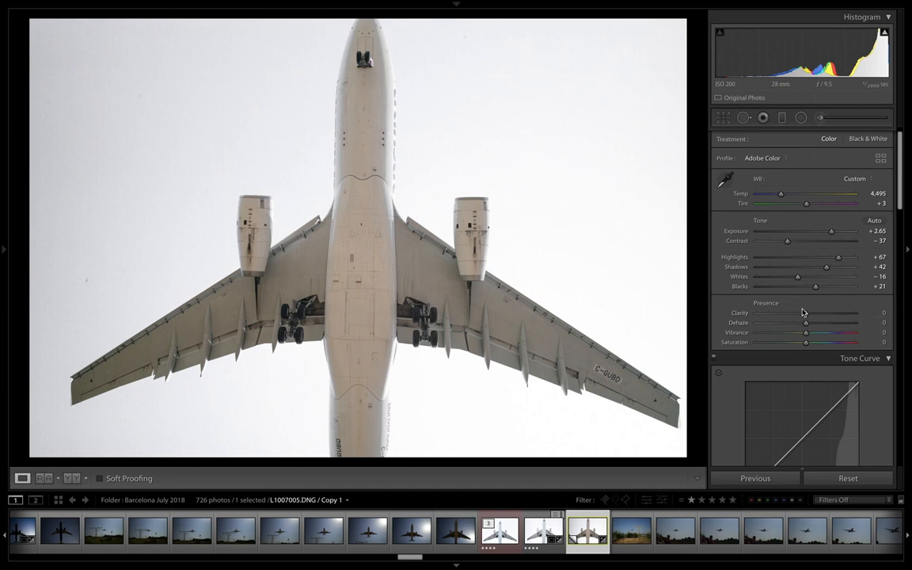
# Step: Try a Dehaze of +35 on the airplane photo and reset it to 0
pyautogui.moveTo(804, 314)
pyautogui.mouseDown()
pyautogui.moveTo(825, 317)
pyautogui.moveTo(805, 315)
pyautogui.mouseUp()
pyautogui.click(817, 324)
pyautogui.moveTo(819, 325); pyautogui.dragTo(824, 325)
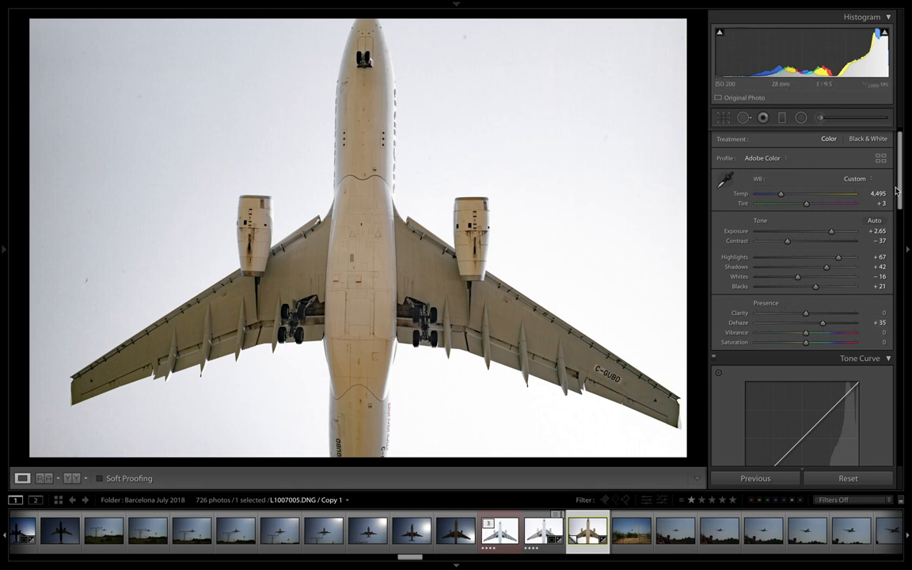
pyautogui.moveTo(899, 195); pyautogui.dragTo(901, 168)
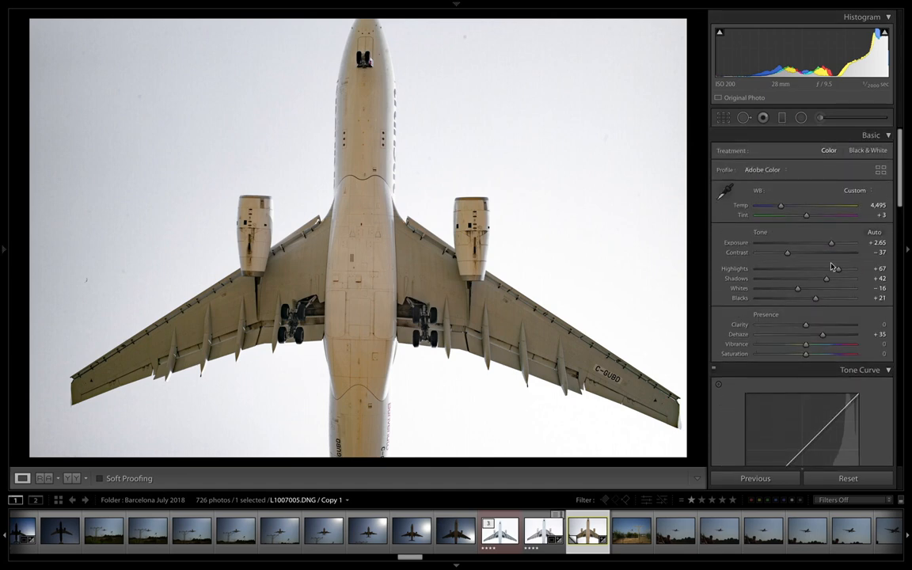
pyautogui.doubleClick(809, 336)
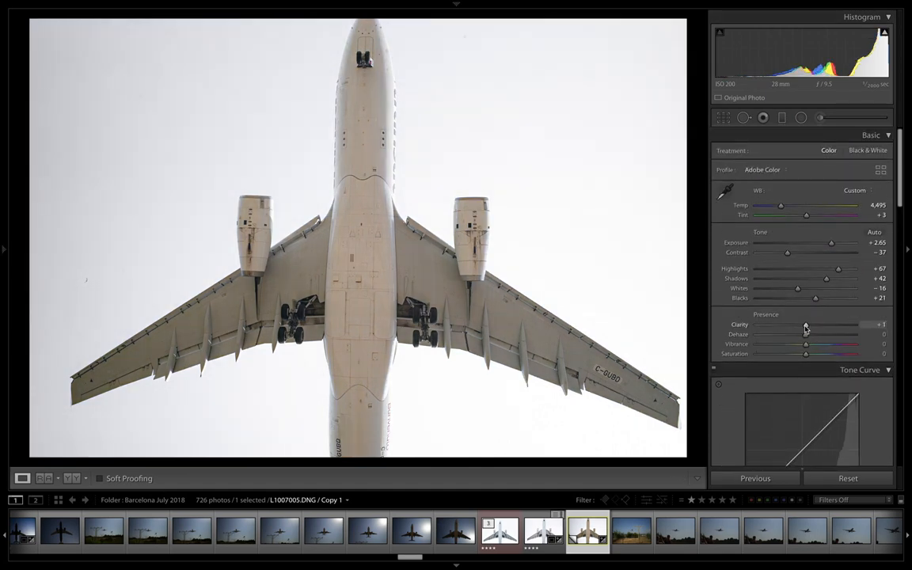
# Step: Set Clarity to +41 and raise the tone curve's Shadows region to +35
pyautogui.moveTo(806, 329); pyautogui.dragTo(825, 326)
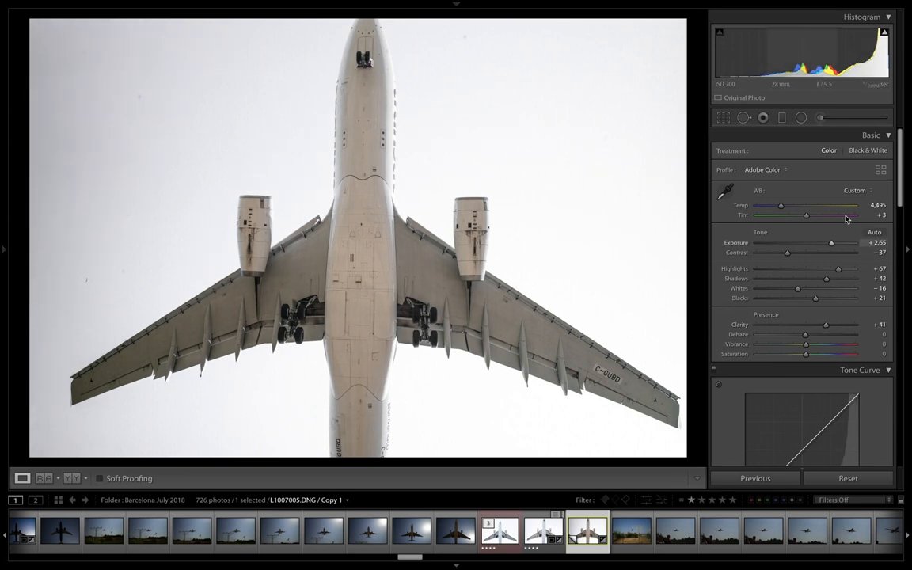
pyautogui.moveTo(900, 190); pyautogui.dragTo(901, 243)
pyautogui.moveTo(809, 338); pyautogui.dragTo(816, 337)
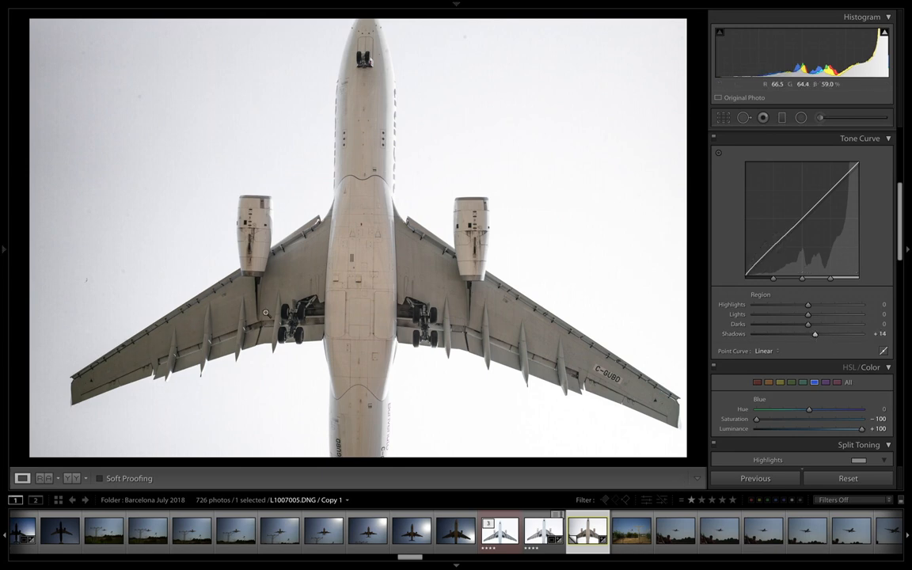
pyautogui.moveTo(814, 336); pyautogui.dragTo(824, 335)
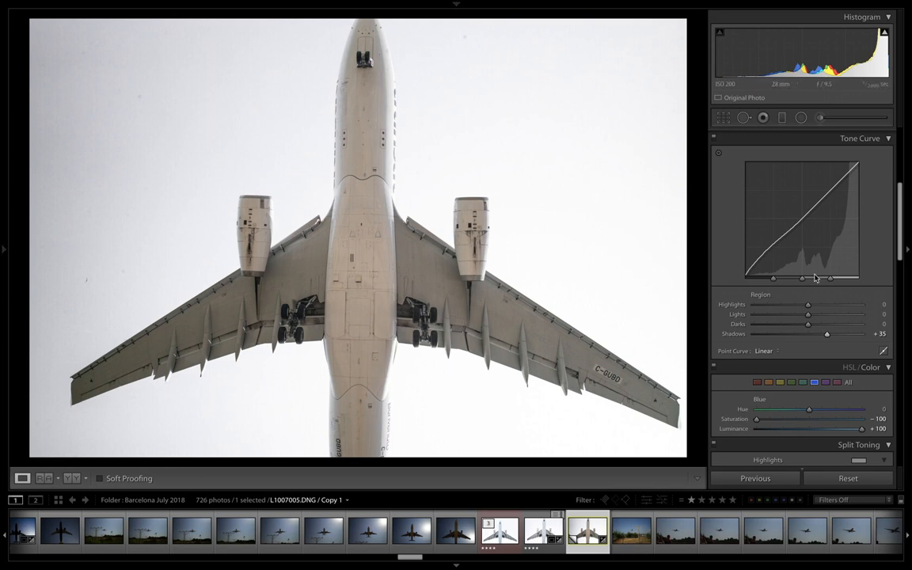
# Step: Reduce the photo's Vibrance to -53 to mute the yellow tones on the airplane
pyautogui.scroll(5, 893, 234)
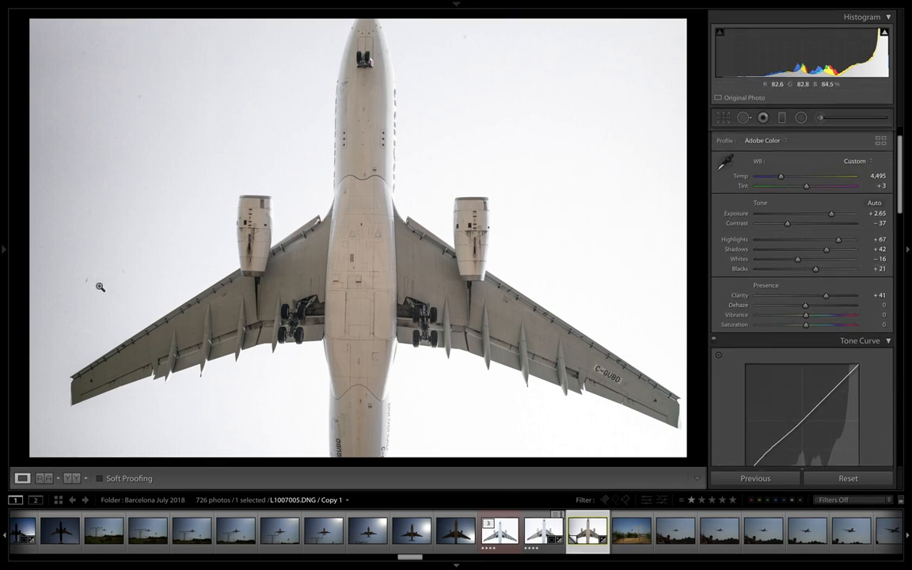
pyautogui.click(774, 315)
pyautogui.moveTo(775, 317); pyautogui.dragTo(780, 317)
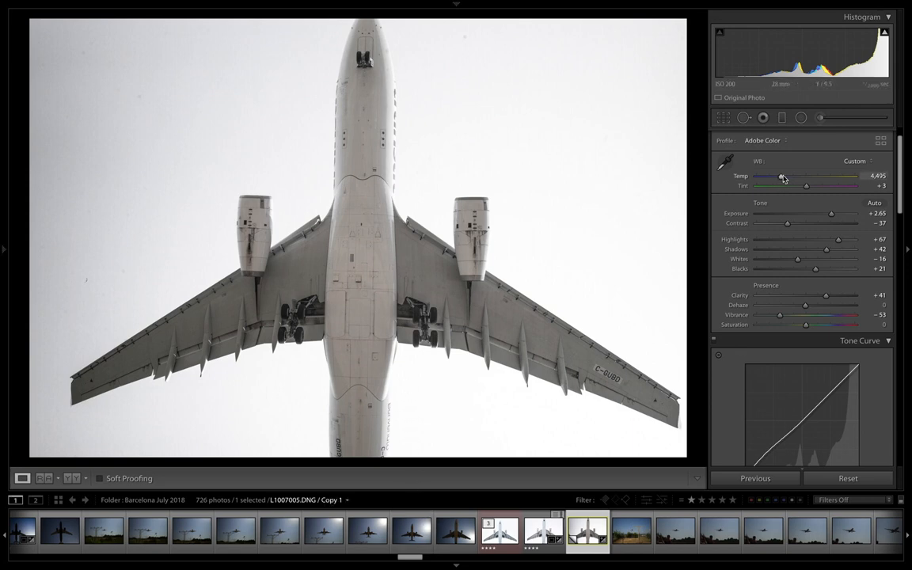
# Step: Try a warmer white balance temperature of 8,414 to see its effect on the sky
pyautogui.moveTo(781, 179); pyautogui.dragTo(816, 178)
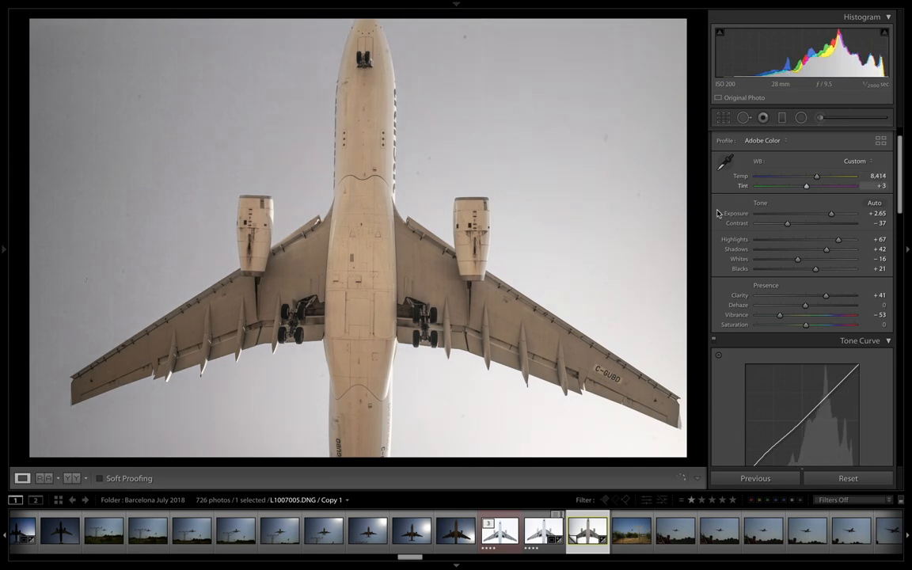
pyautogui.scroll(-10, 892, 202)
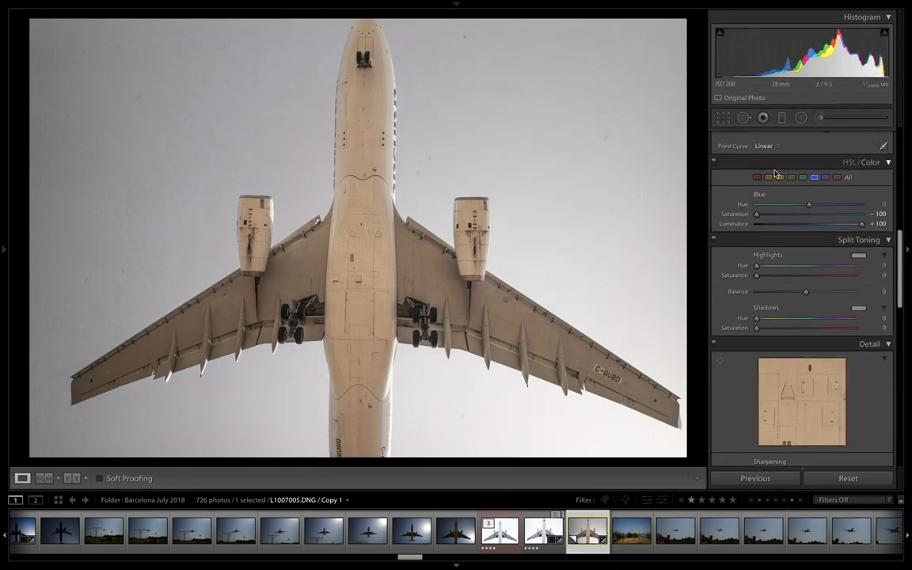
pyautogui.scroll(10, 892, 98)
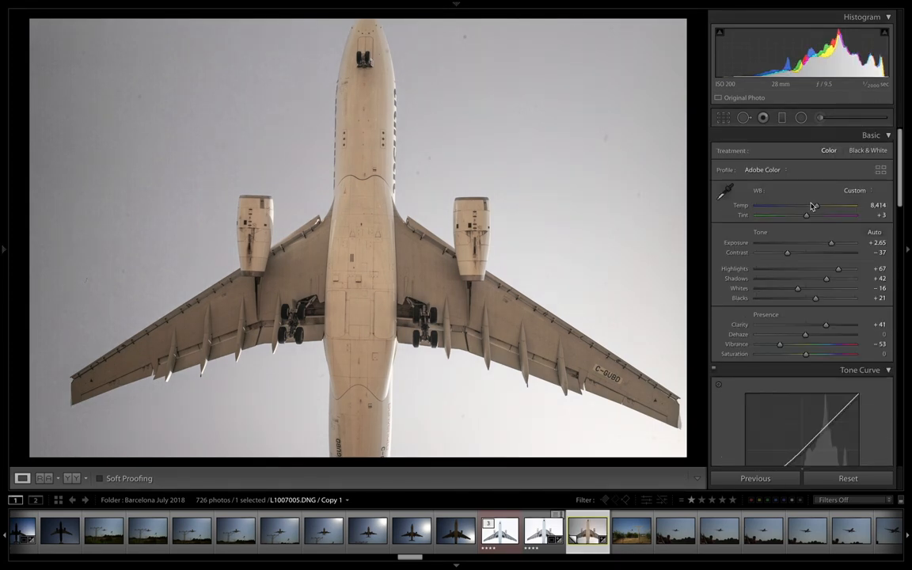
# Step: Set the white balance temperature to 4,253 and the Vibrance to -36
pyautogui.moveTo(820, 205); pyautogui.dragTo(776, 207)
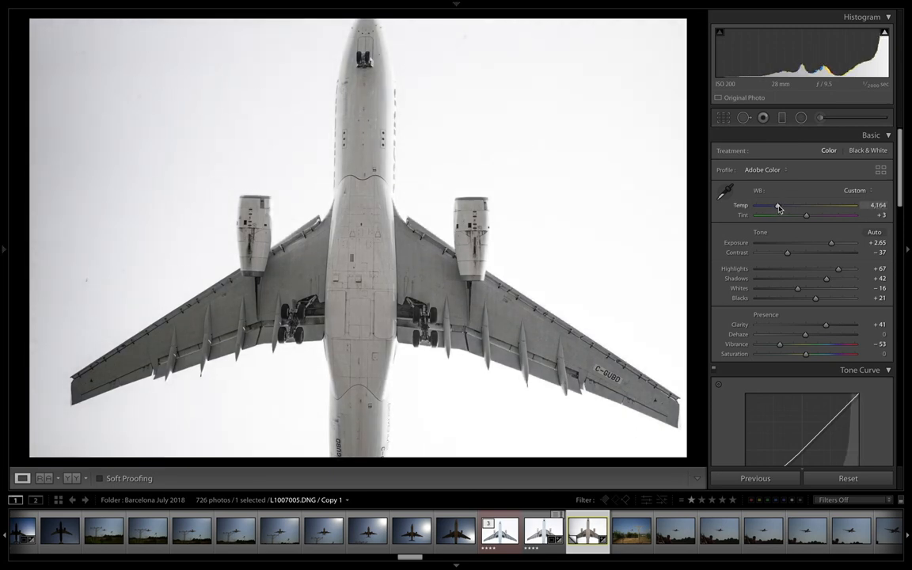
pyautogui.moveTo(779, 208); pyautogui.dragTo(779, 208)
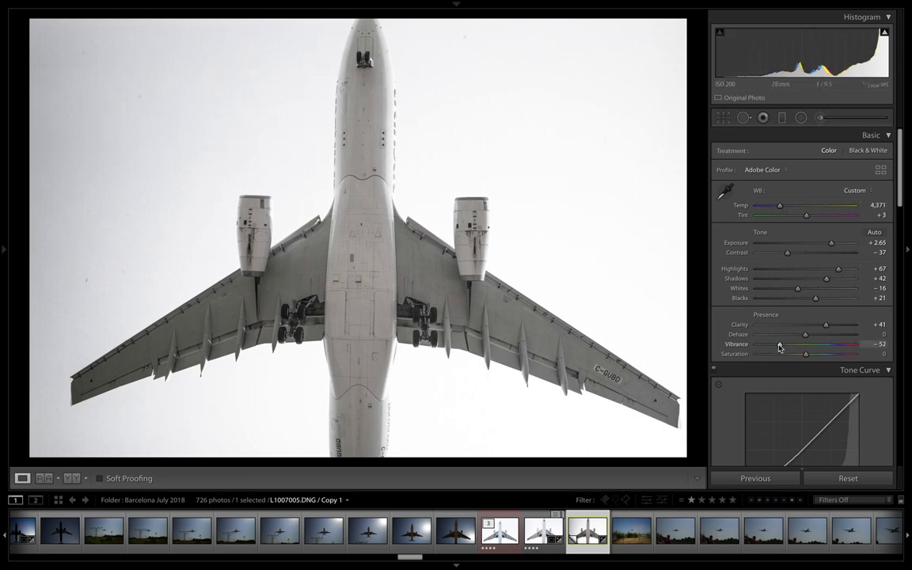
pyautogui.moveTo(780, 347); pyautogui.dragTo(787, 346)
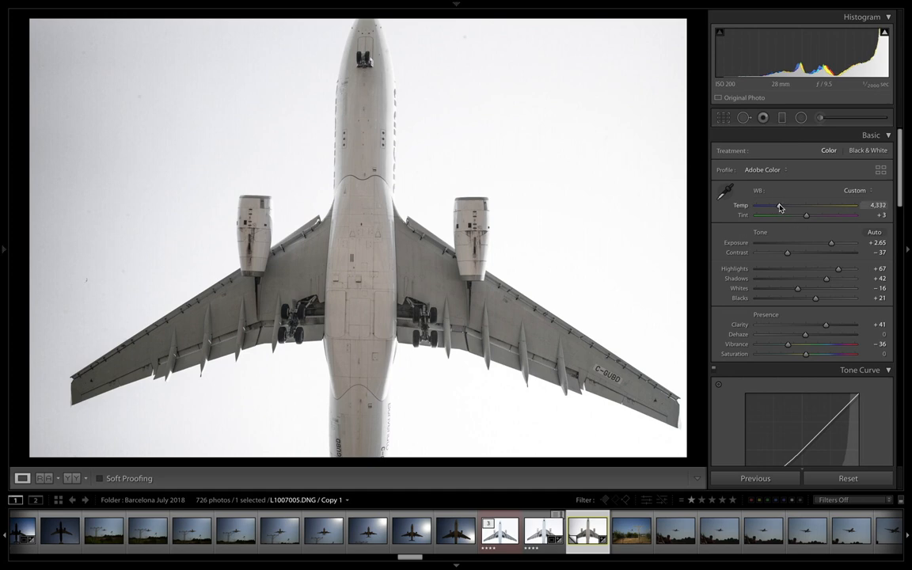
pyautogui.moveTo(779, 207); pyautogui.dragTo(779, 207)
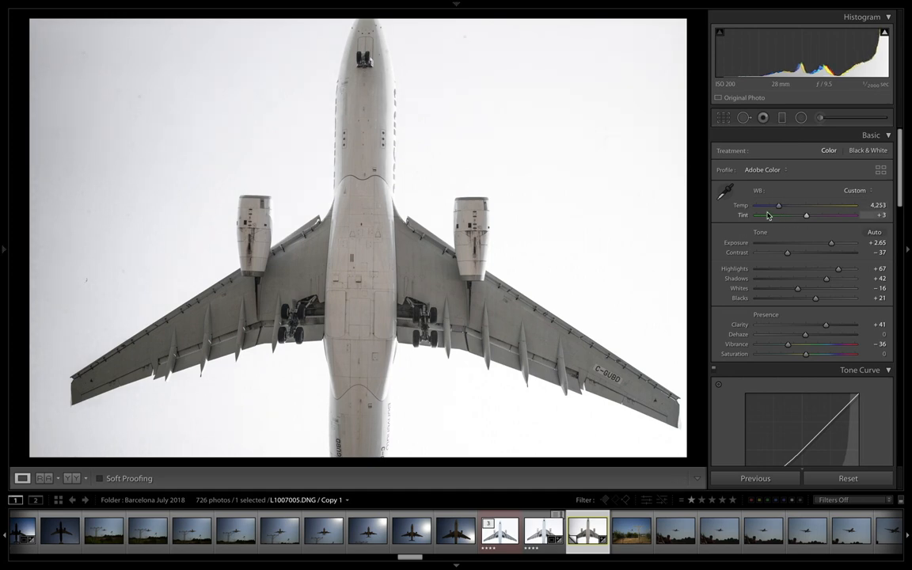
# Step: Enable chromatic aberration removal and lens profile corrections, comparing the photo with and without the lens profile
pyautogui.moveTo(899, 199); pyautogui.dragTo(900, 382)
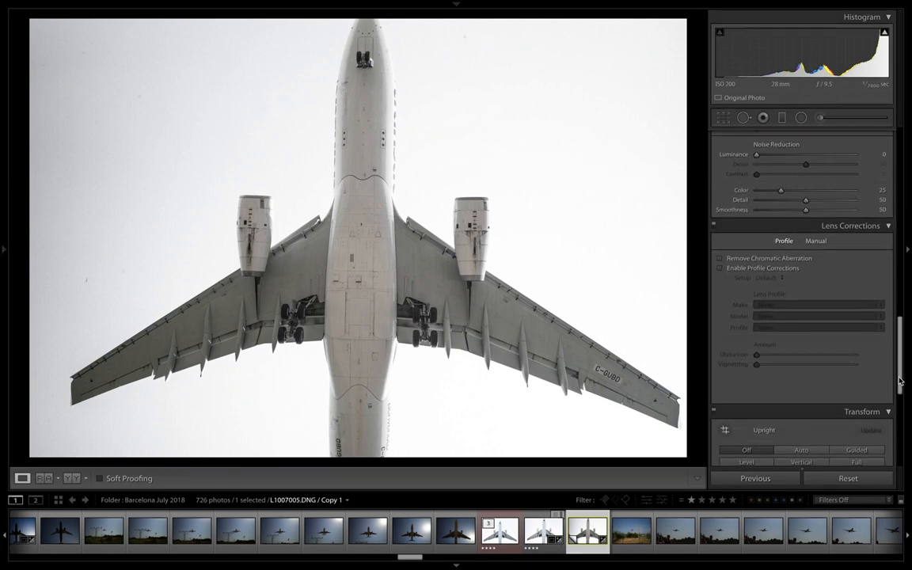
pyautogui.click(719, 260)
pyautogui.click(720, 269)
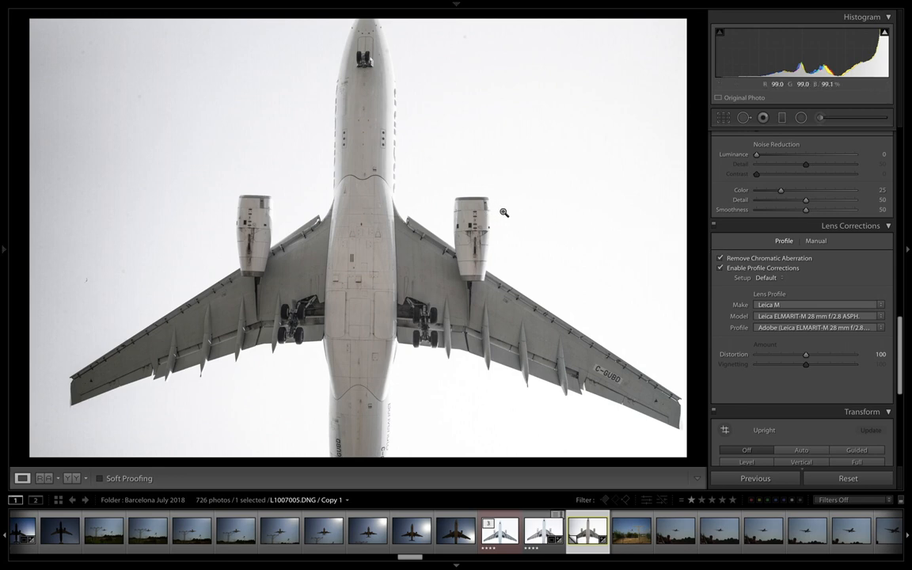
pyautogui.click(720, 269)
pyautogui.click(721, 269)
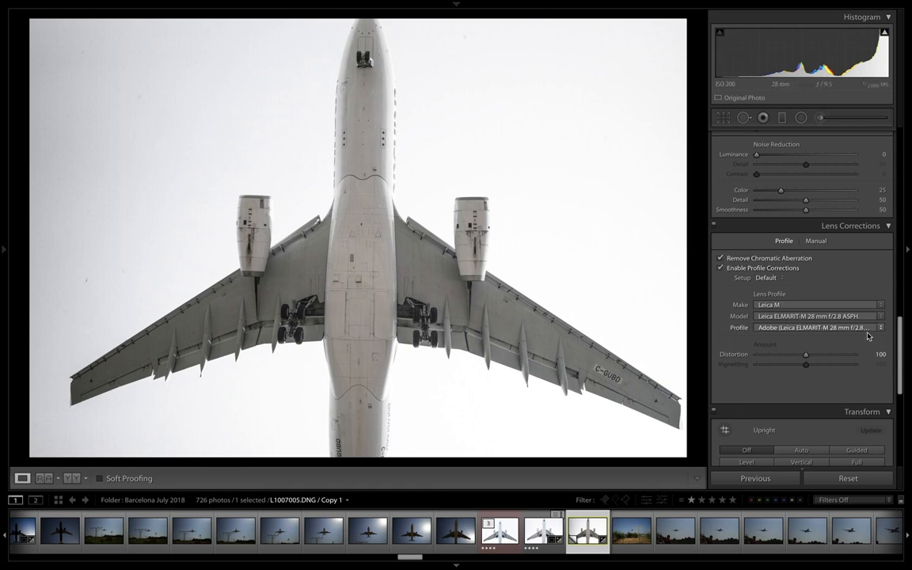
# Step: Set the Sharpening amount to 101 and the Luminance noise reduction to 20, checking the fuselage in the detail preview
pyautogui.moveTo(899, 341); pyautogui.dragTo(897, 421)
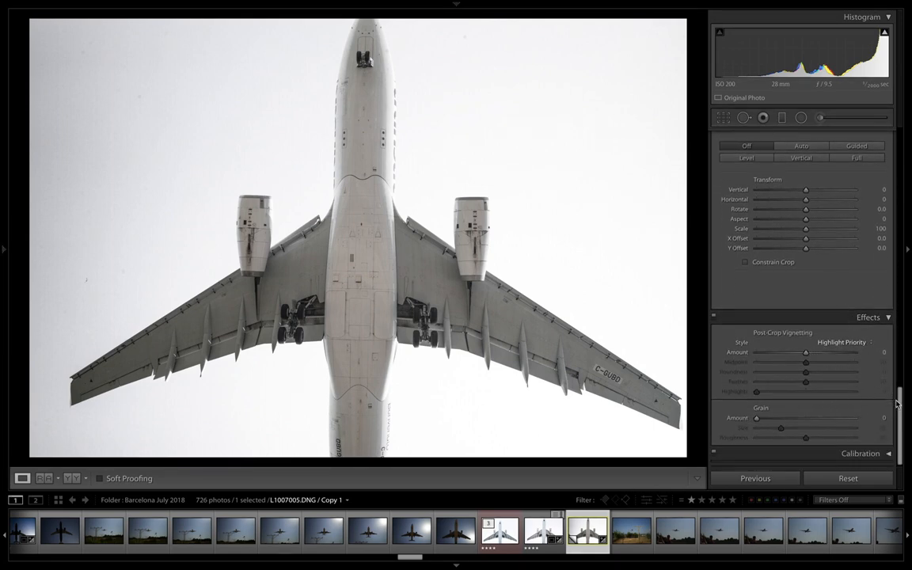
pyautogui.moveTo(899, 397); pyautogui.dragTo(856, 271)
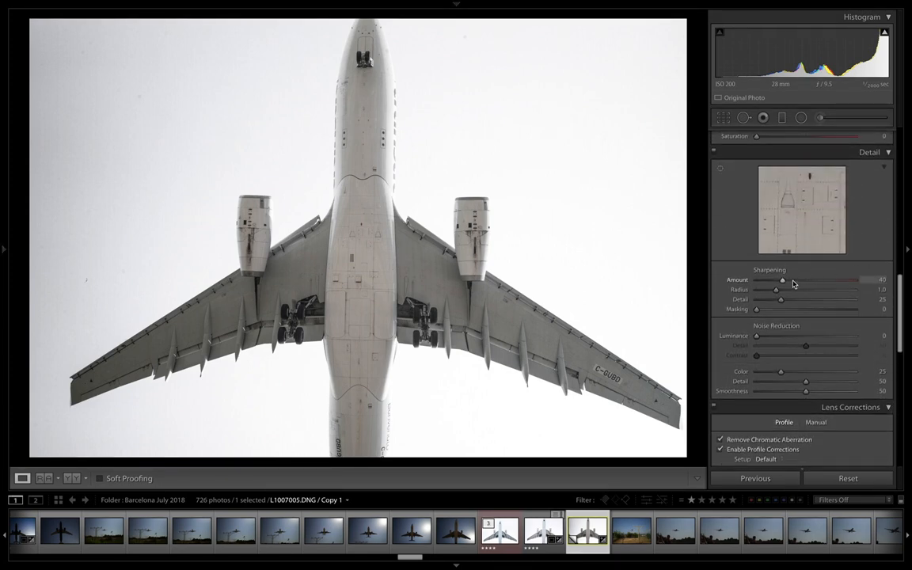
pyautogui.moveTo(808, 214); pyautogui.dragTo(778, 231)
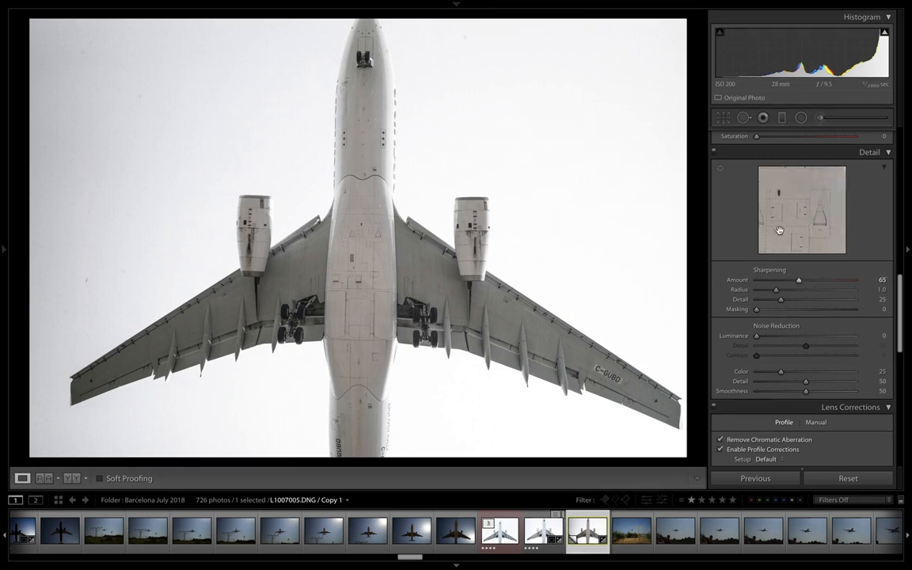
pyautogui.moveTo(813, 283); pyautogui.dragTo(810, 283)
pyautogui.moveTo(798, 230); pyautogui.dragTo(809, 218)
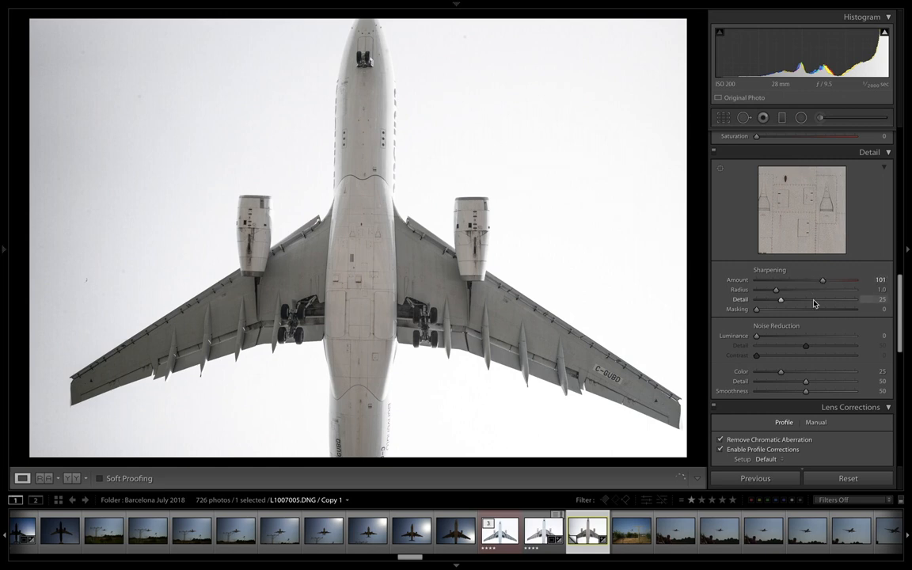
pyautogui.moveTo(816, 225); pyautogui.dragTo(764, 232)
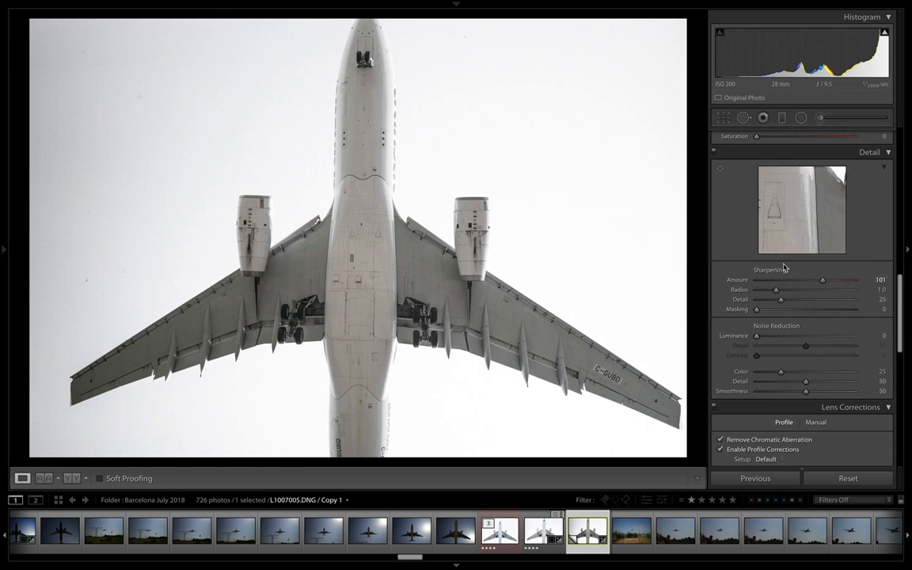
pyautogui.moveTo(780, 339)
pyautogui.mouseDown()
pyautogui.moveTo(764, 343)
pyautogui.moveTo(776, 338)
pyautogui.mouseUp()
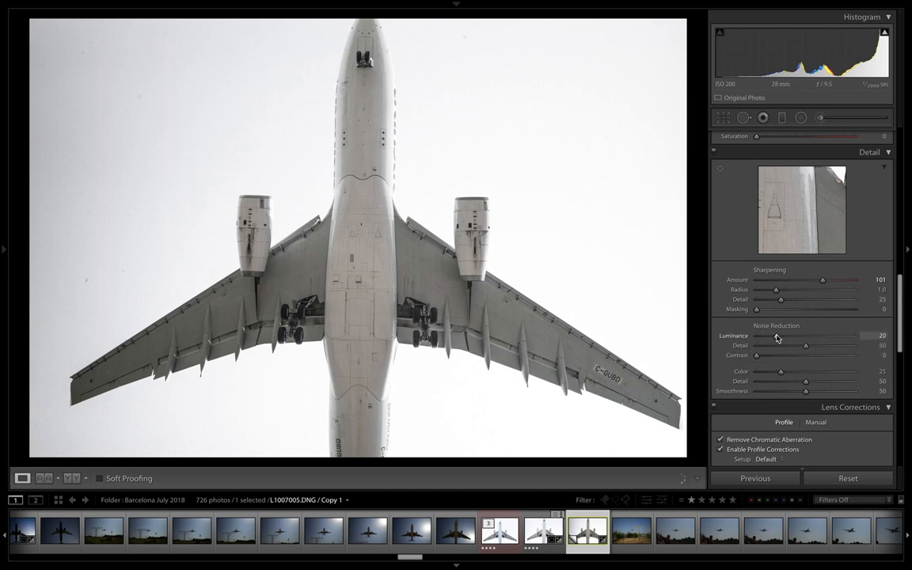
# Step: Raise the photo's Contrast to -15
pyautogui.moveTo(902, 281); pyautogui.dragTo(905, 190)
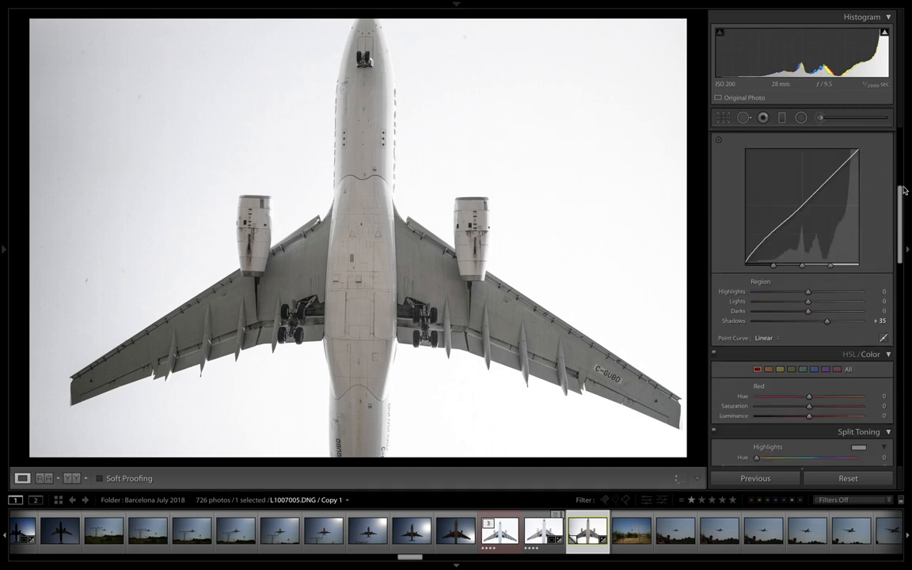
pyautogui.scroll(3, 765, 211)
pyautogui.scroll(2, 780, 238)
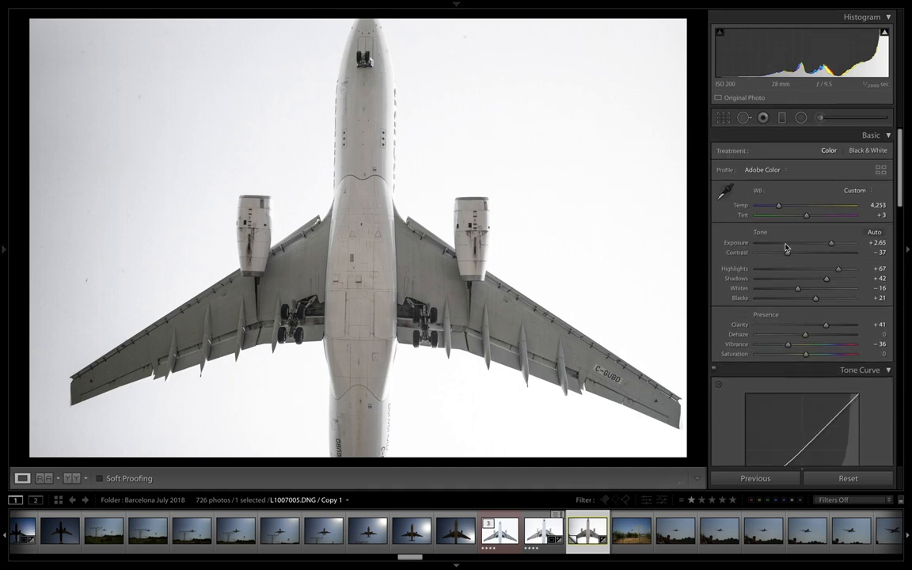
pyautogui.moveTo(789, 255); pyautogui.dragTo(797, 255)
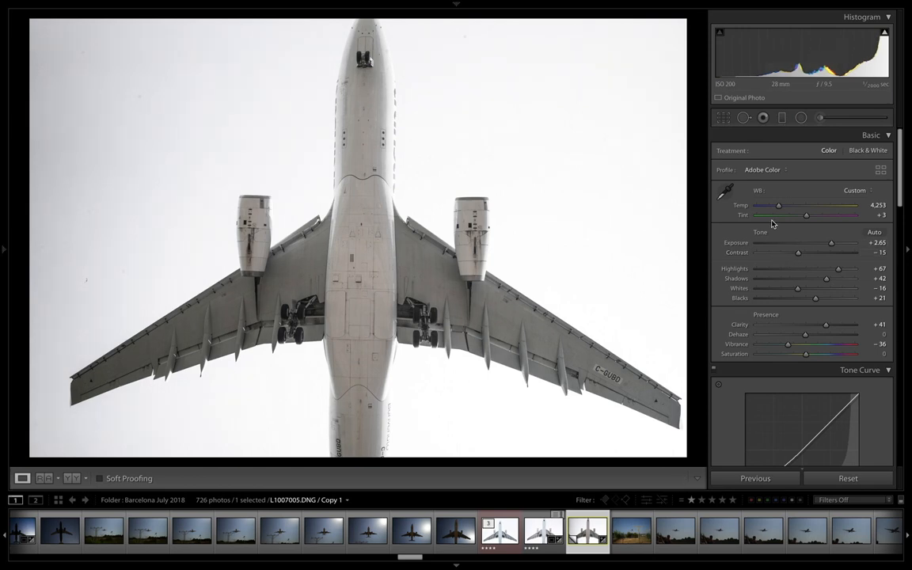
# Step: Compare the before and after versions of the airplane photo several times
pyautogui.press('\\')
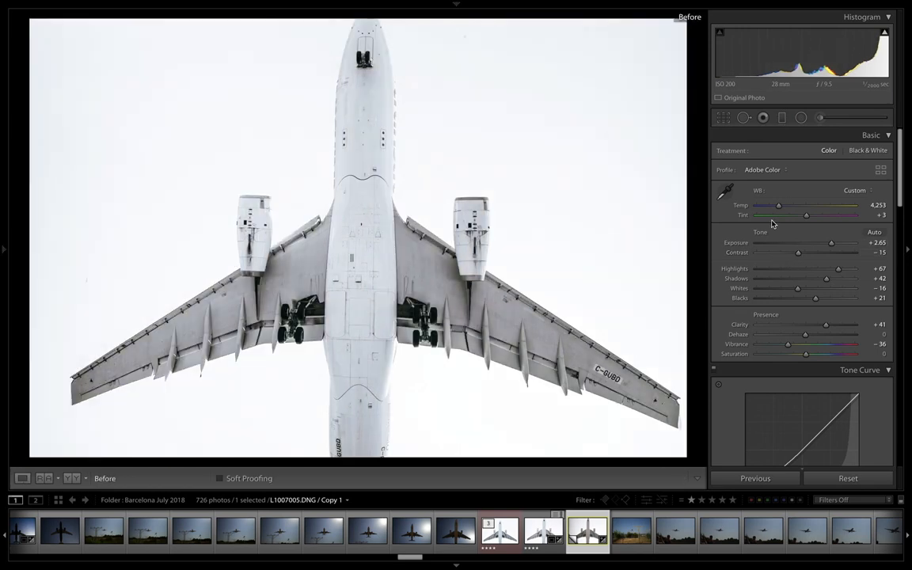
pyautogui.press('\\')
pyautogui.press('\\')
pyautogui.press('\\')
pyautogui.press('\\')
pyautogui.press('\\')
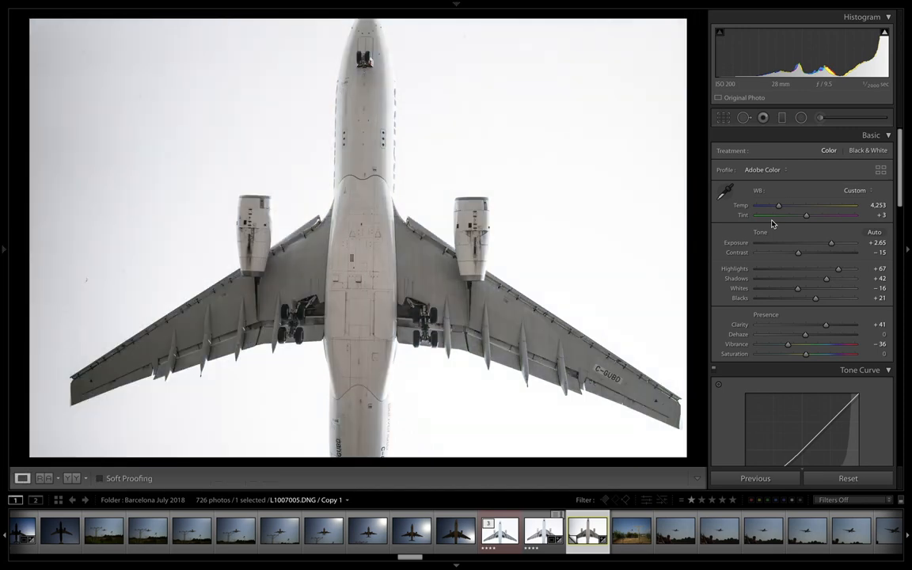
# Step: Reset all develop settings to view the unedited photo and undo the reset, doing this twice
pyautogui.click(849, 480)
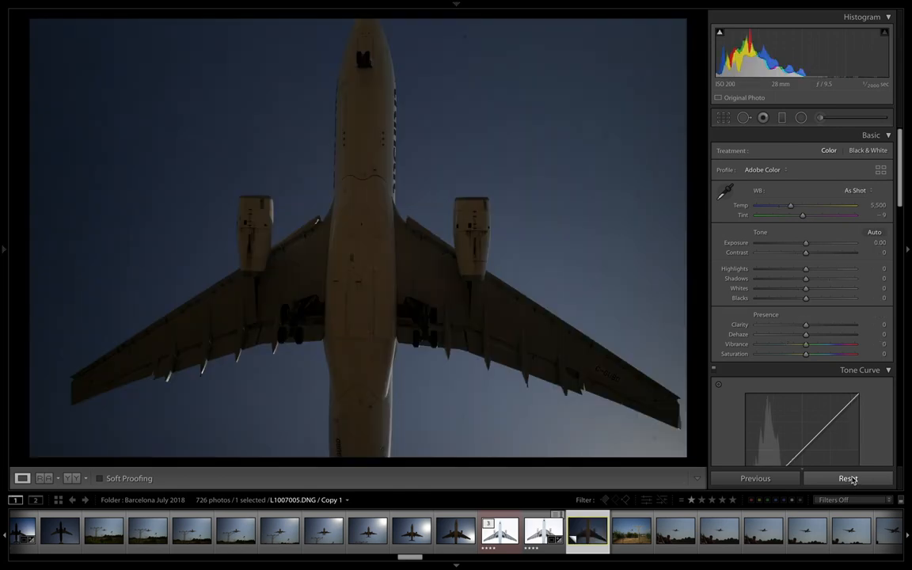
pyautogui.hotkey('ctrl', 'z')
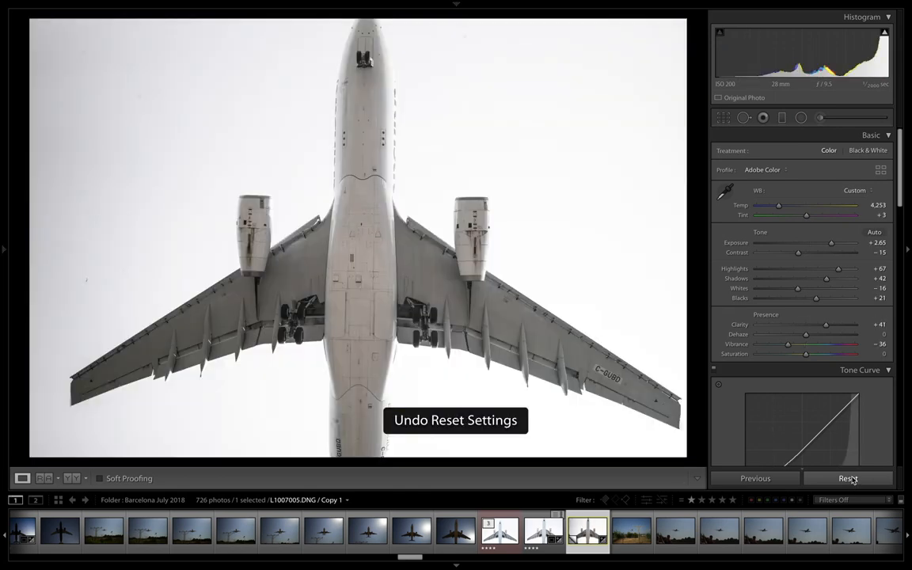
pyautogui.click(849, 479)
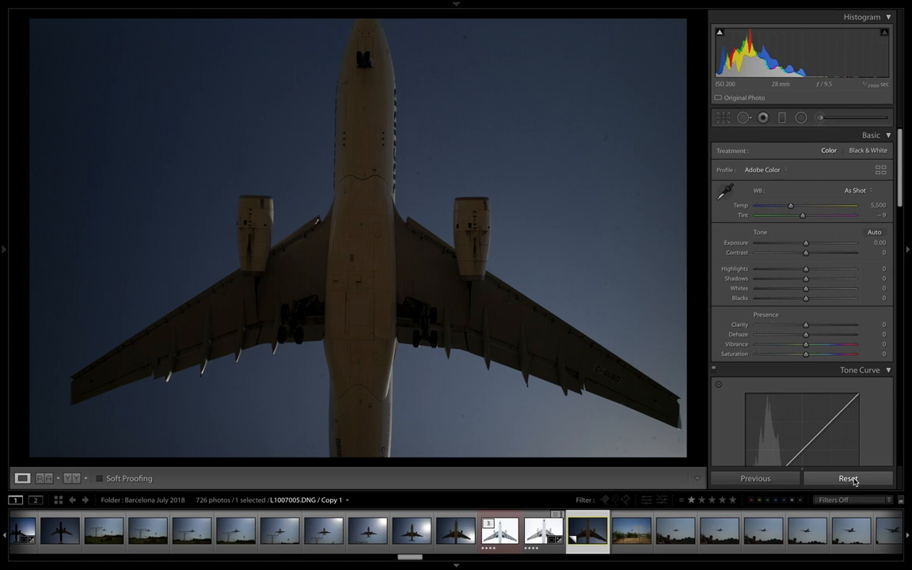
pyautogui.hotkey('ctrl', 'z')
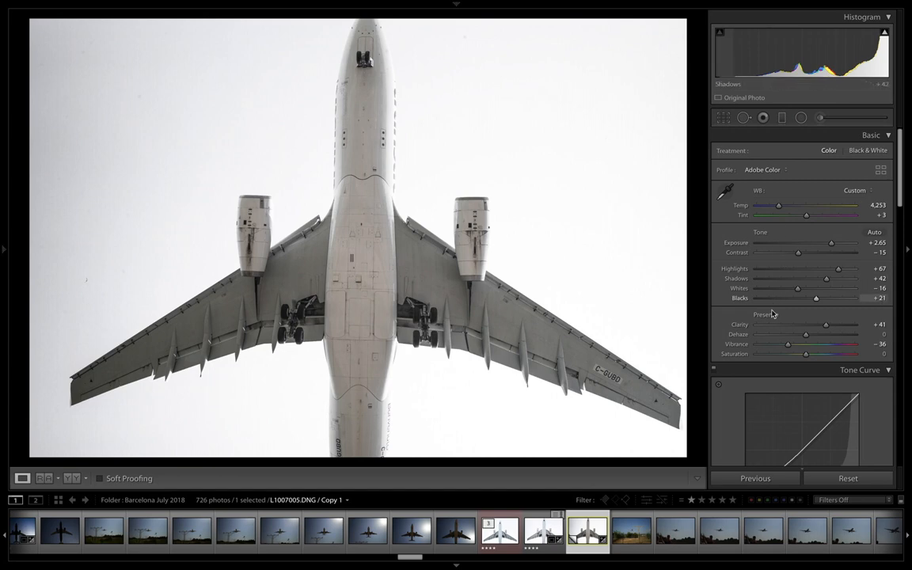
# Step: Open the selected airplane photo for editing in Adobe Photoshop CC 2018 and switch to Photoshop
pyautogui.rightClick(586, 532)
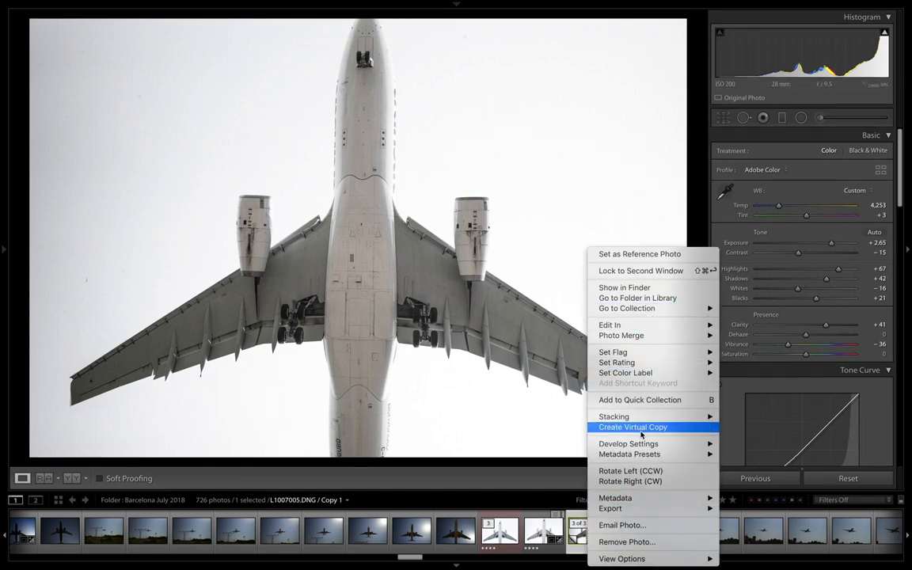
pyautogui.moveTo(633, 326)
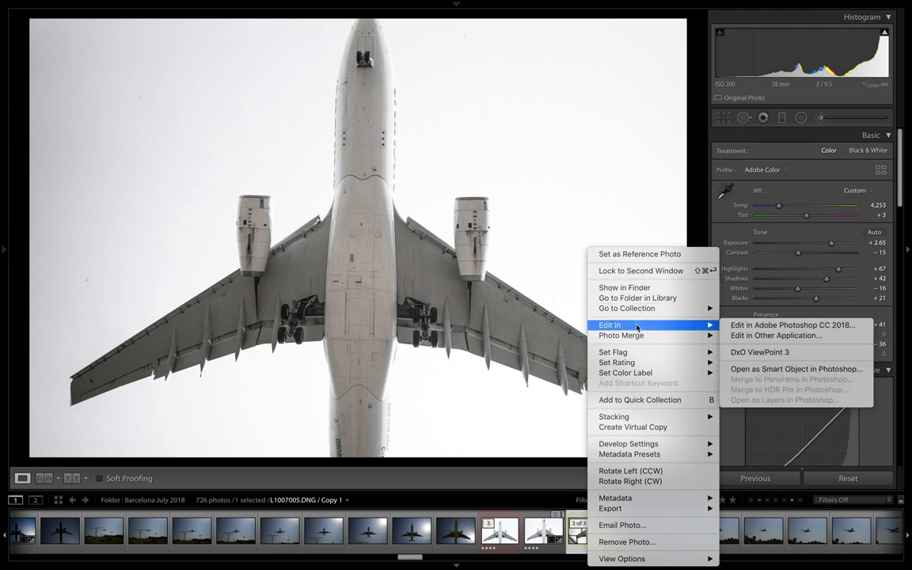
pyautogui.click(748, 327)
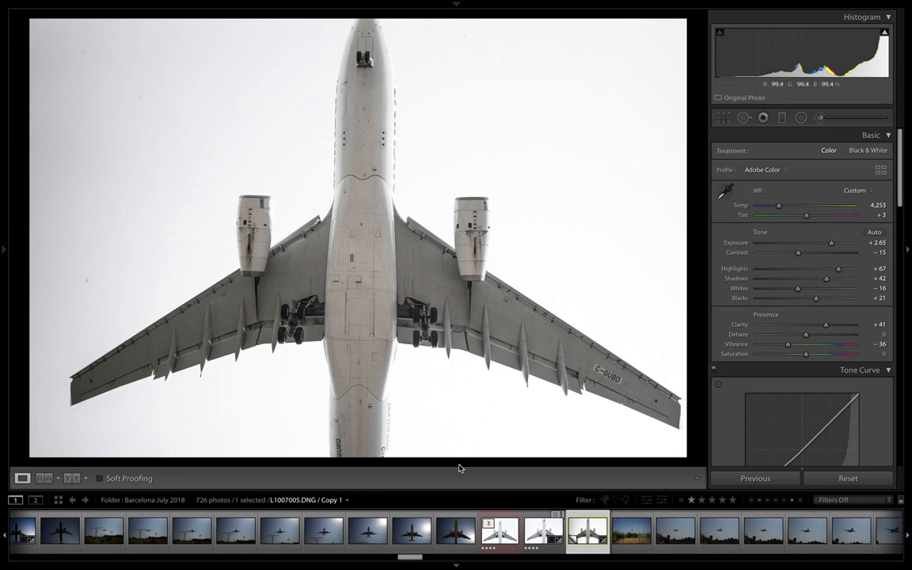
pyautogui.press('super+Tab')
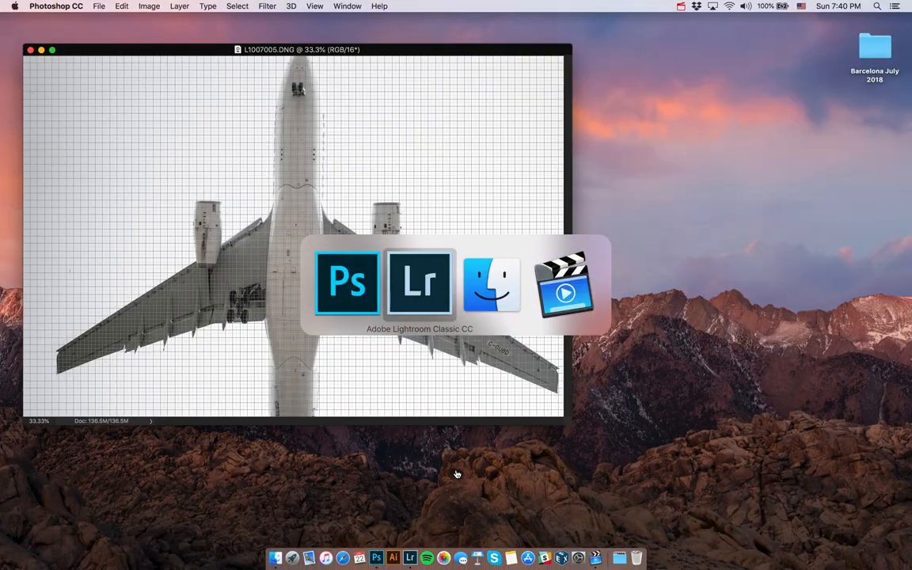
pyautogui.click(354, 276)
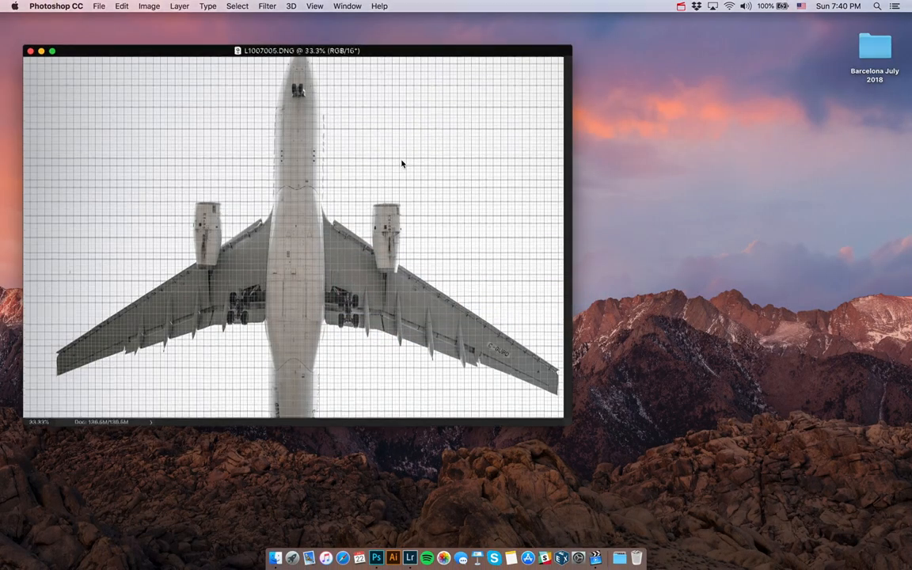
# Step: Bring the Photoshop workspace forward and show the airplane photo in full screen mode, centred in the work area
pyautogui.hotkey('ctrl', 'Up')
pyautogui.moveTo(425, 123); pyautogui.dragTo(502, 40)
pyautogui.click(498, 38)
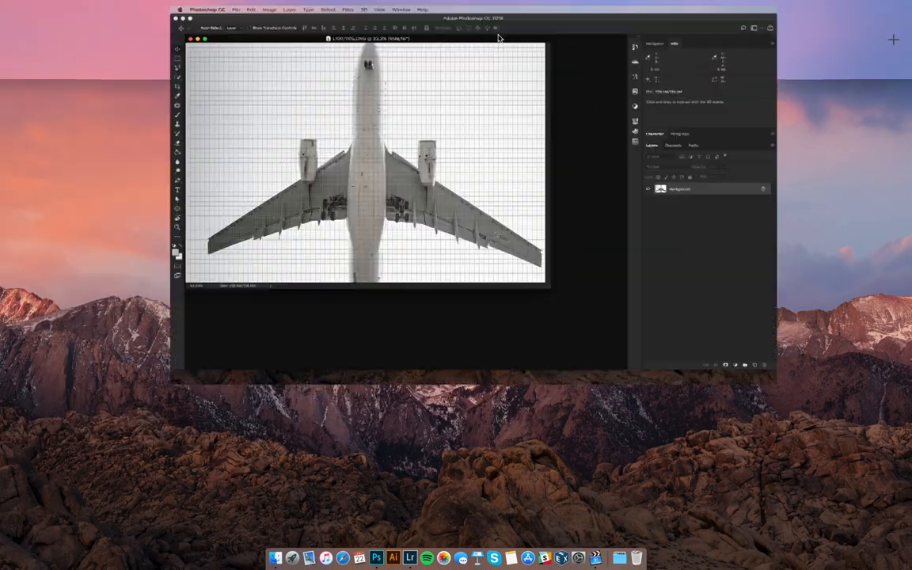
pyautogui.press('f')
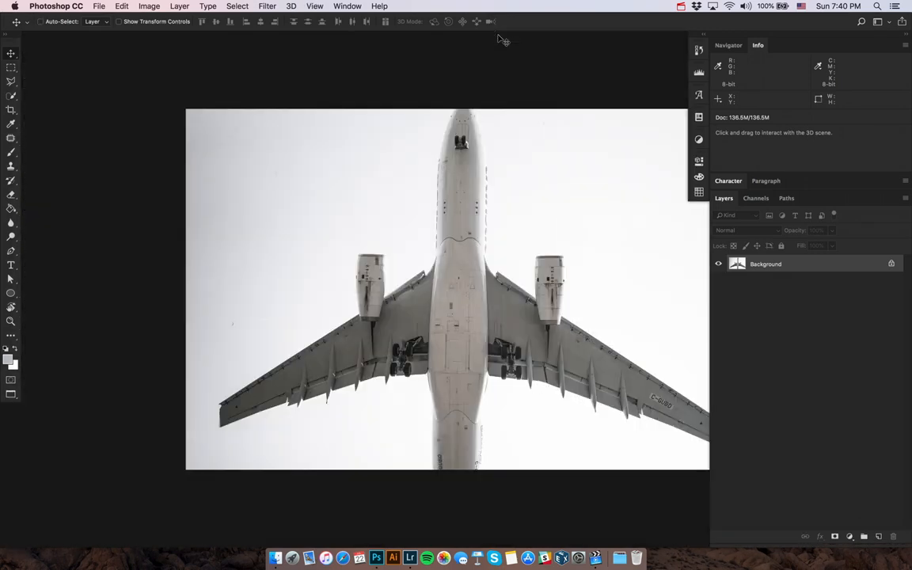
pyautogui.moveTo(527, 261); pyautogui.dragTo(447, 252)
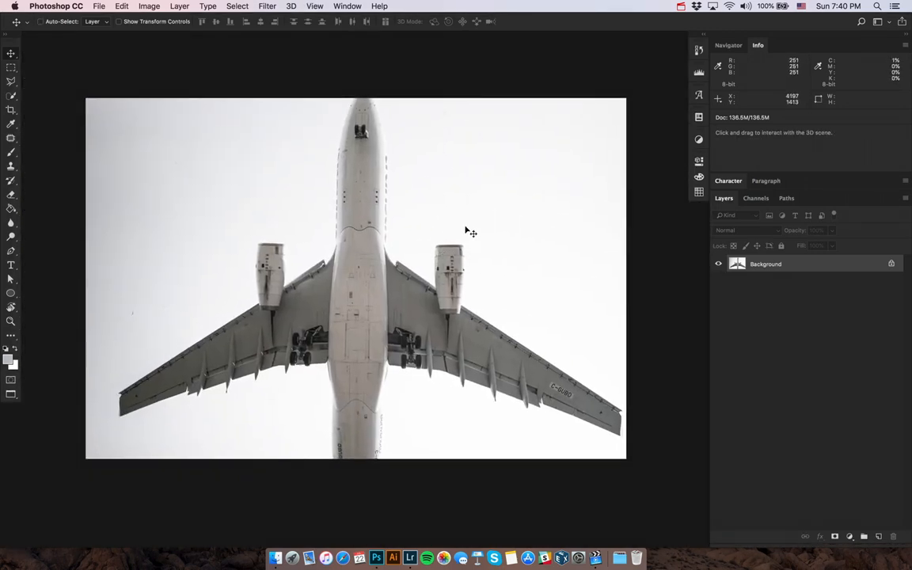
# Step: Convert the locked Background into a regular layer and duplicate it
pyautogui.doubleClick(807, 265)
pyautogui.press('Return')
pyautogui.press('super+j')
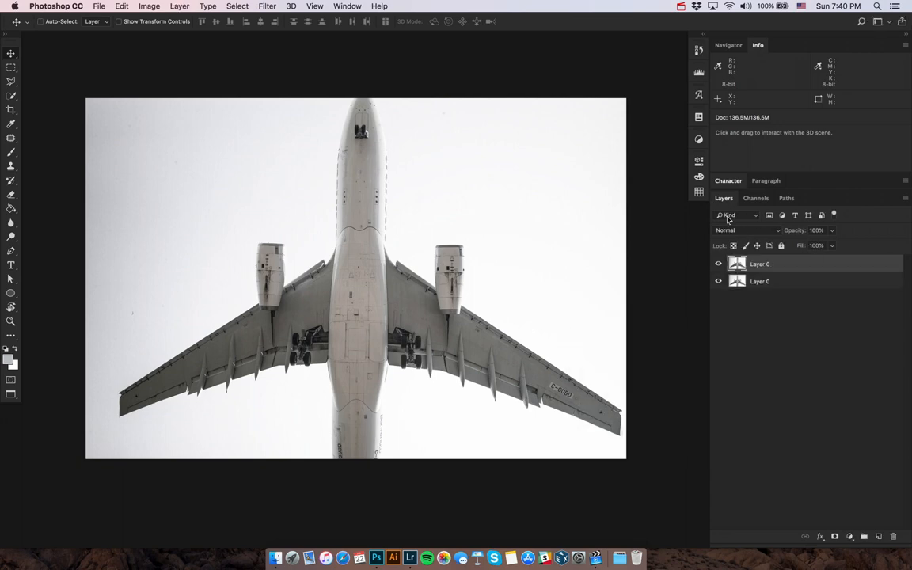
# Step: Rotate the upper airplane layer by -1.18° with Free Transform to straighten the fuselage
pyautogui.press('super+t')
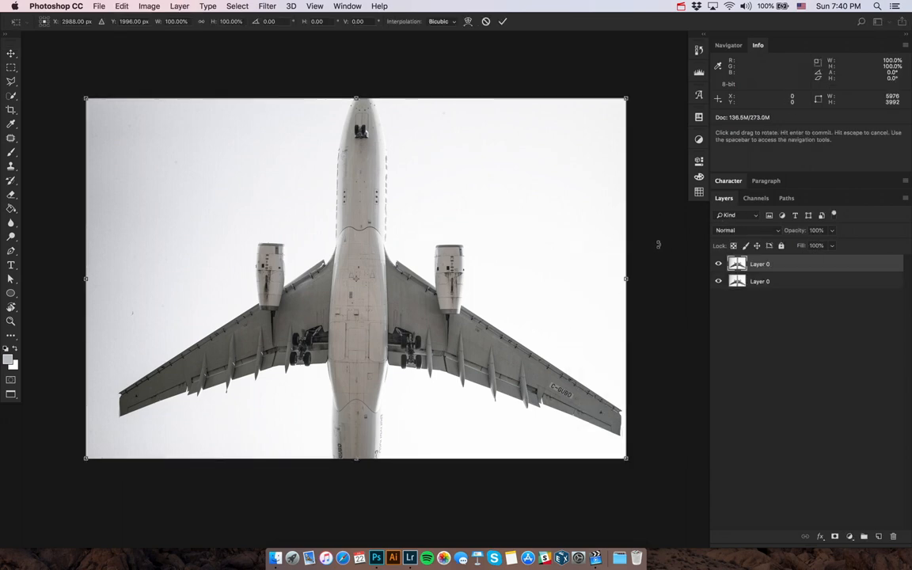
pyautogui.moveTo(664, 243); pyautogui.dragTo(663, 237)
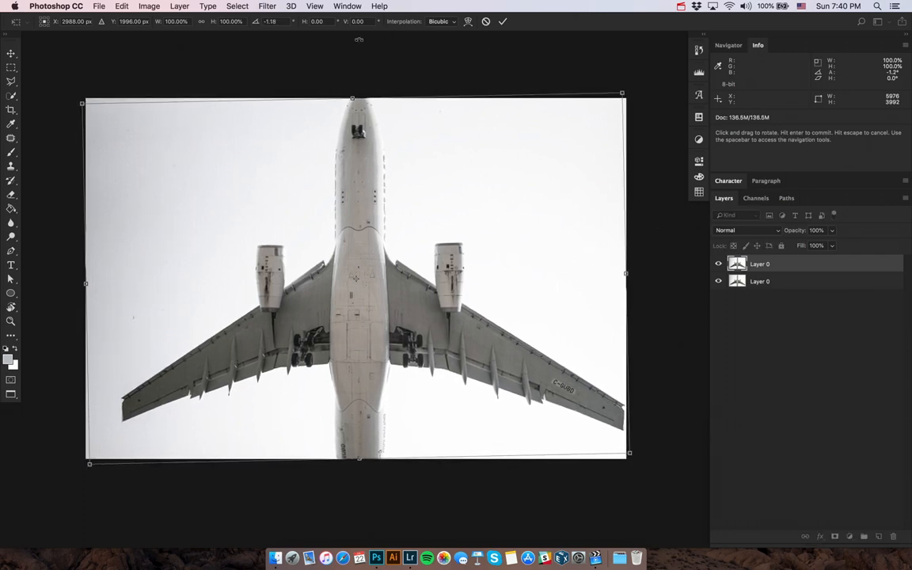
pyautogui.press('Return')
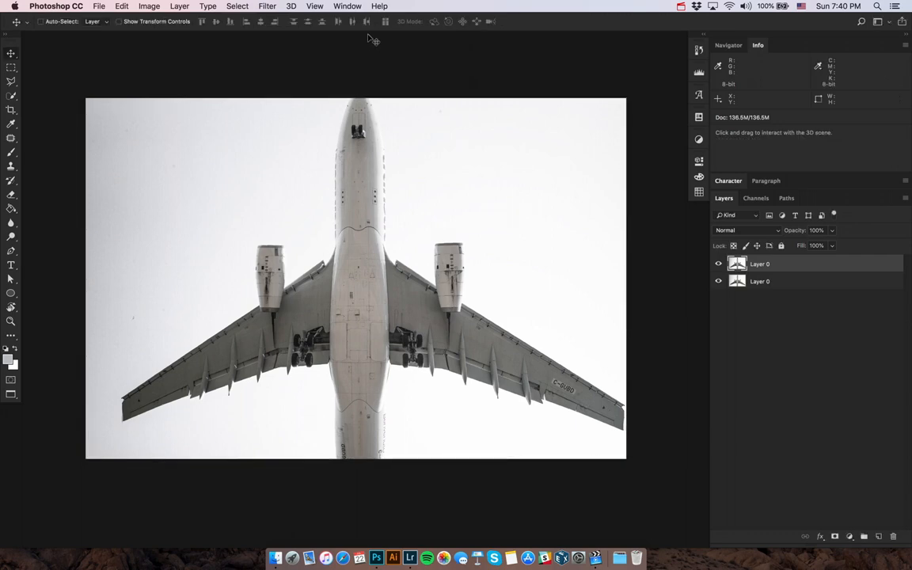
pyautogui.press('c')
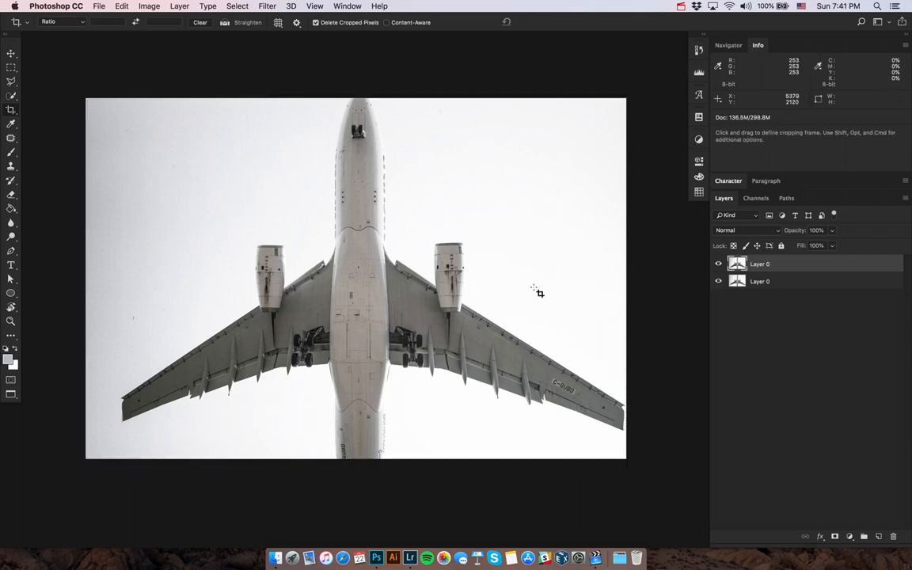
pyautogui.press('v')
pyautogui.moveTo(504, 285)
pyautogui.mouseDown()
pyautogui.moveTo(494, 282)
pyautogui.moveTo(504, 282)
pyautogui.mouseUp()
pyautogui.press('super+z')
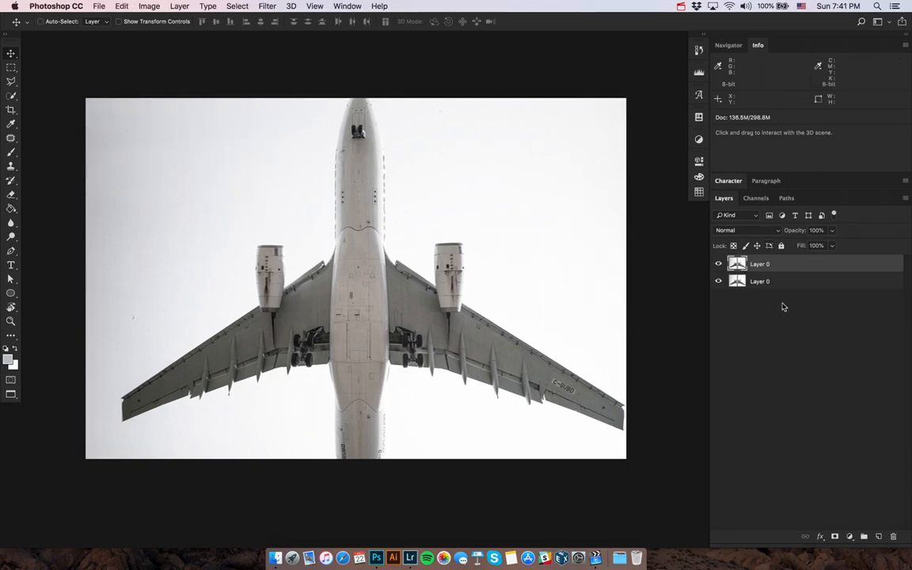
# Step: Add a Color Balance adjustment layer with the Midtones set to -3 for Cyan–Red and +6 for Yellow–Blue
pyautogui.click(850, 537)
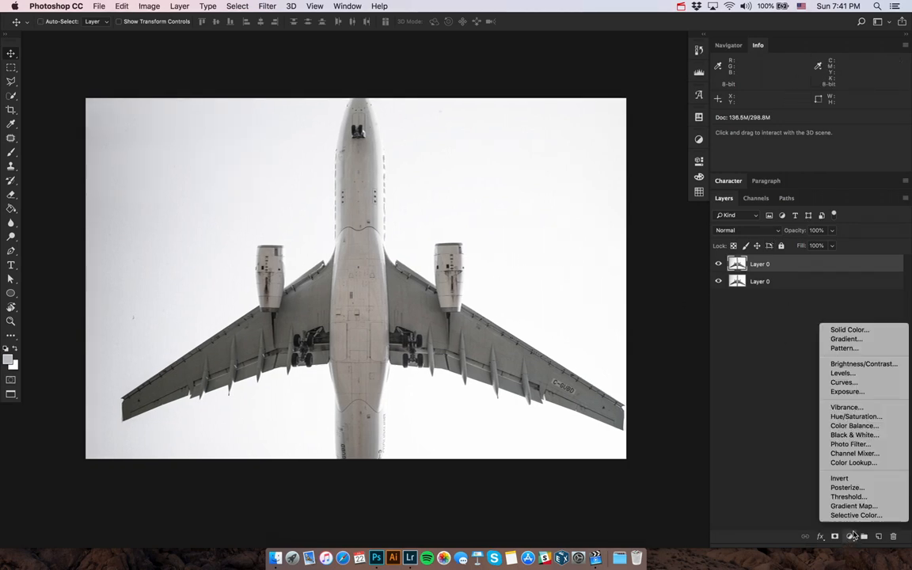
pyautogui.click(855, 426)
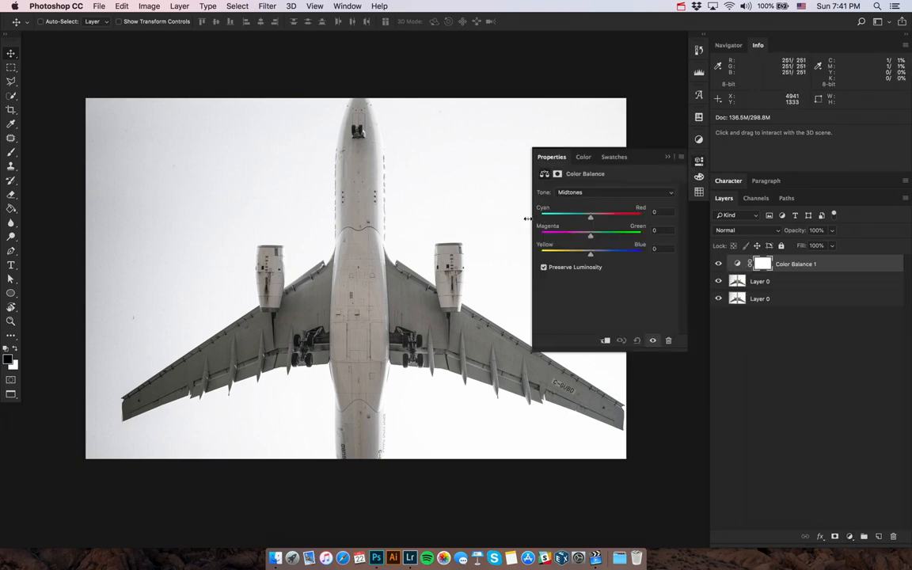
pyautogui.moveTo(528, 219); pyautogui.dragTo(501, 215)
pyautogui.hscroll(2, 489, 264)
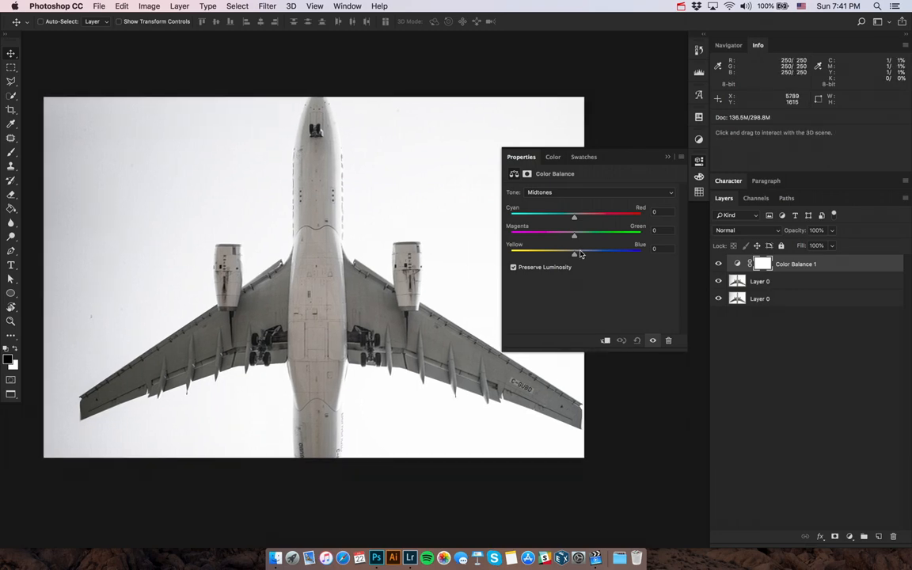
pyautogui.moveTo(575, 255); pyautogui.dragTo(580, 255)
pyautogui.moveTo(574, 219); pyautogui.dragTo(574, 218)
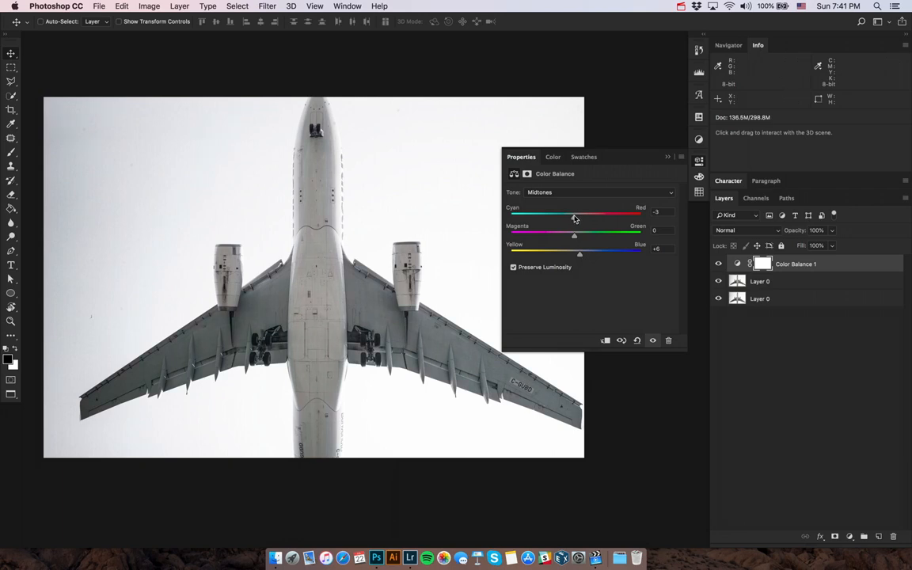
pyautogui.click(697, 164)
pyautogui.moveTo(420, 337); pyautogui.dragTo(484, 320)
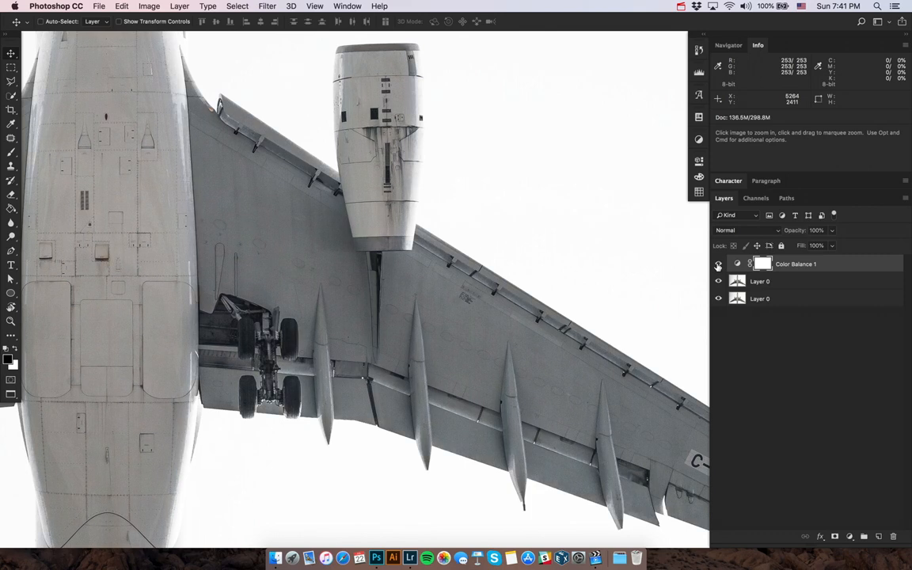
pyautogui.moveTo(484, 282); pyautogui.dragTo(461, 277)
# Step: Select the upper airplane layer and expand the canvas evenly on all sides to 7008 x 4568 pixels with the Crop tool
pyautogui.click(775, 283)
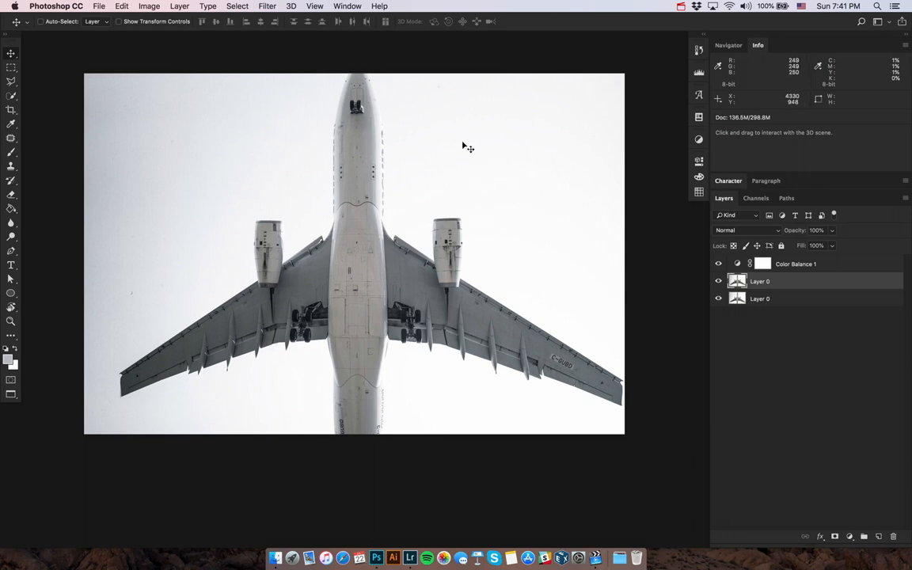
pyautogui.press('c')
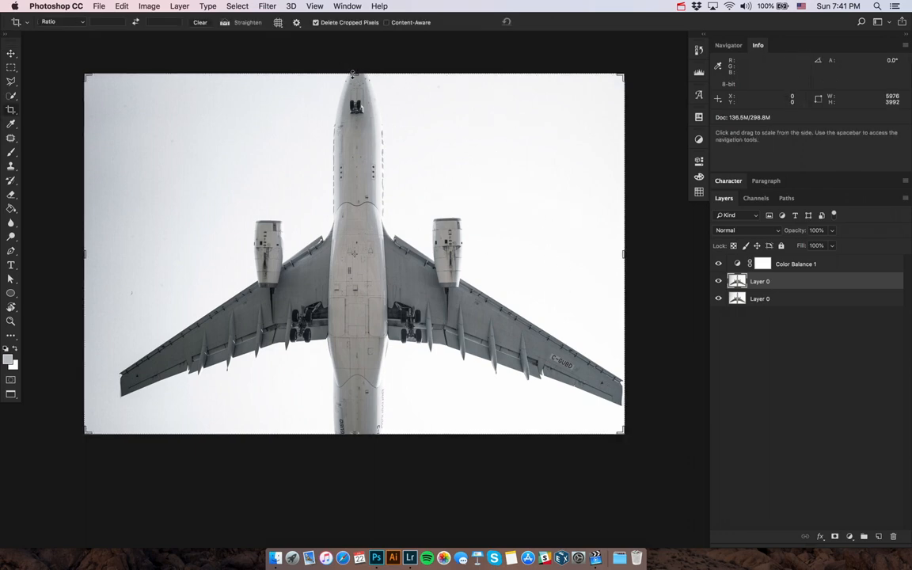
pyautogui.moveTo(353, 73); pyautogui.dragTo(355, 63)
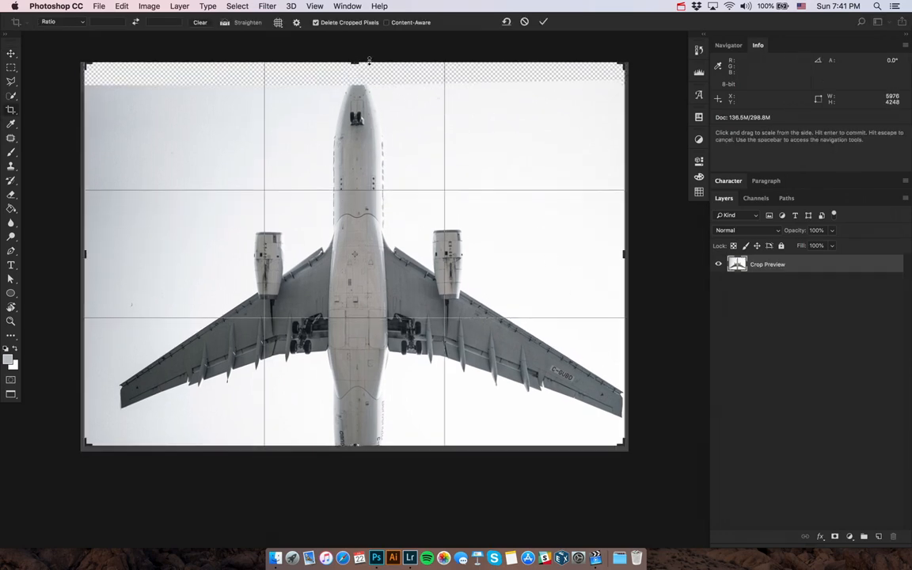
pyautogui.press('Escape')
pyautogui.click(475, 147)
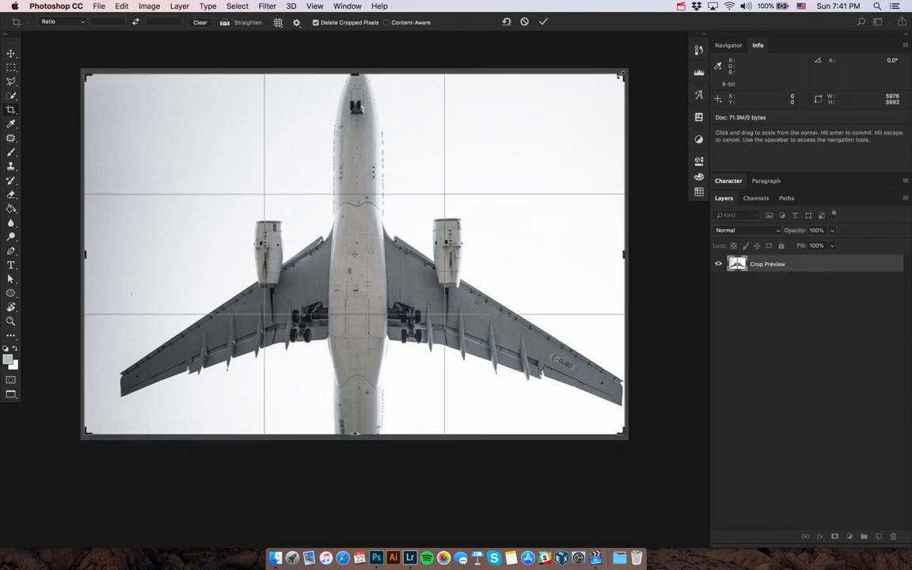
pyautogui.moveTo(625, 73); pyautogui.dragTo(670, 48)
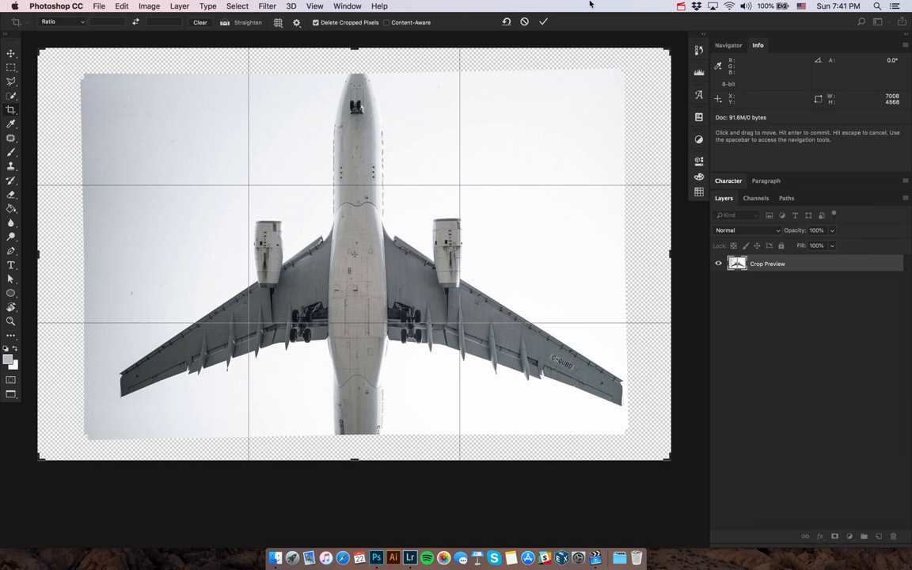
pyautogui.press('Return')
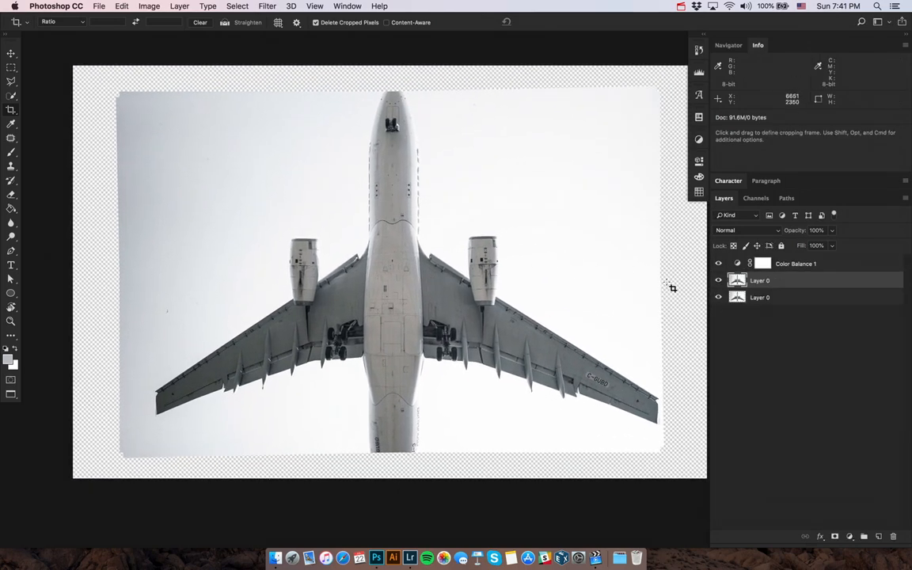
# Step: Move the upper airplane layer down so the tail meets the canvas's lower edge, and hide the original airplane layer
pyautogui.press('v')
pyautogui.moveTo(502, 324); pyautogui.dragTo(504, 347)
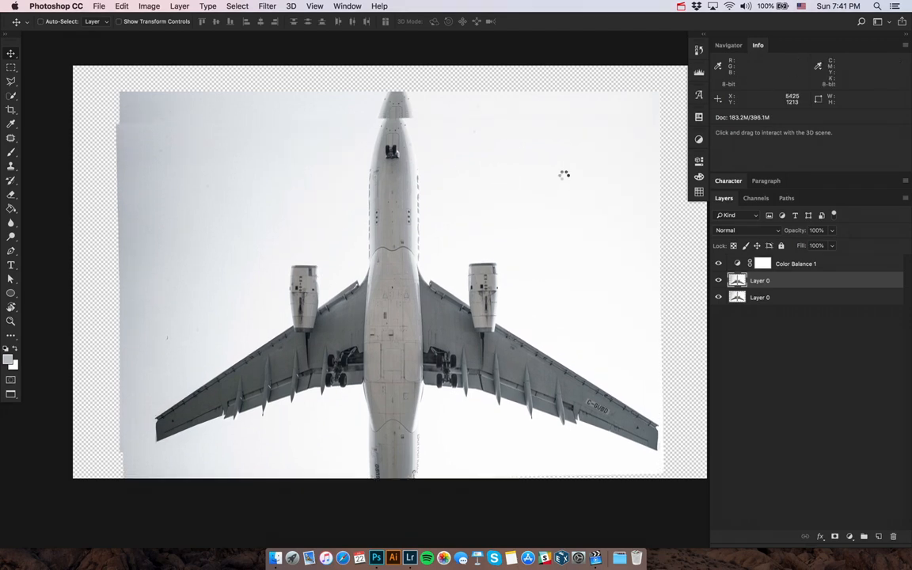
pyautogui.click(718, 297)
pyautogui.moveTo(574, 305); pyautogui.dragTo(549, 292)
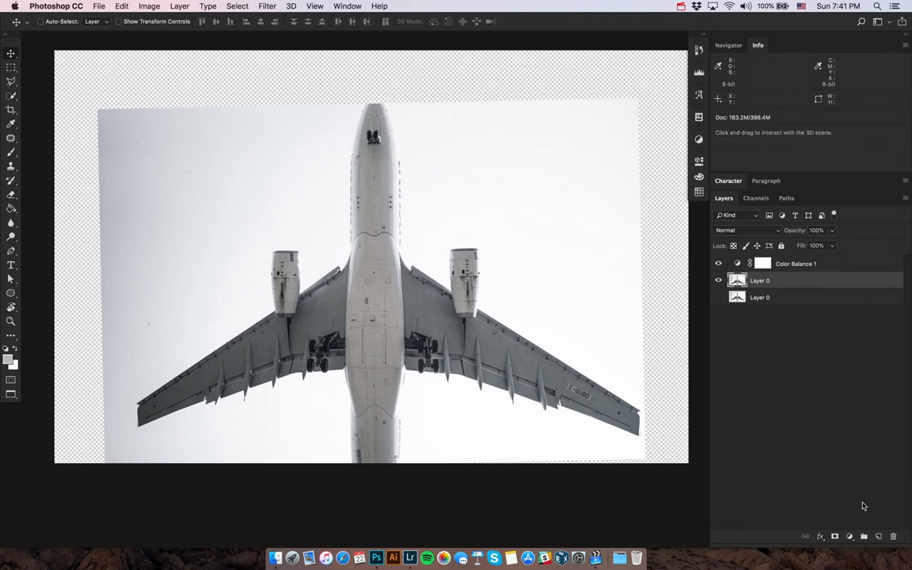
# Step: Create a new layer beneath the visible airplane layer and fill it with white
pyautogui.click(878, 536)
pyautogui.moveTo(779, 286); pyautogui.dragTo(775, 306)
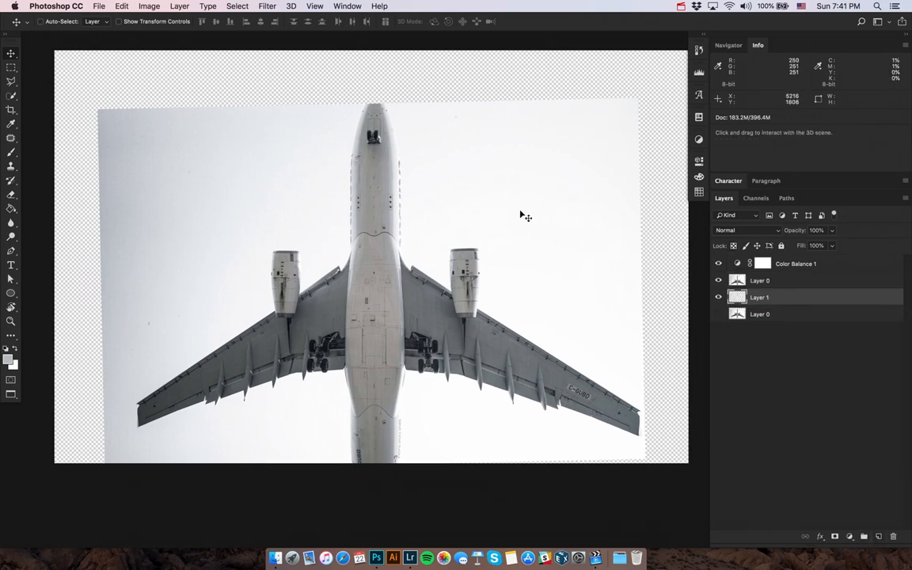
pyautogui.press('b')
pyautogui.press('v')
pyautogui.hotkey('alt', 'BackSpace')
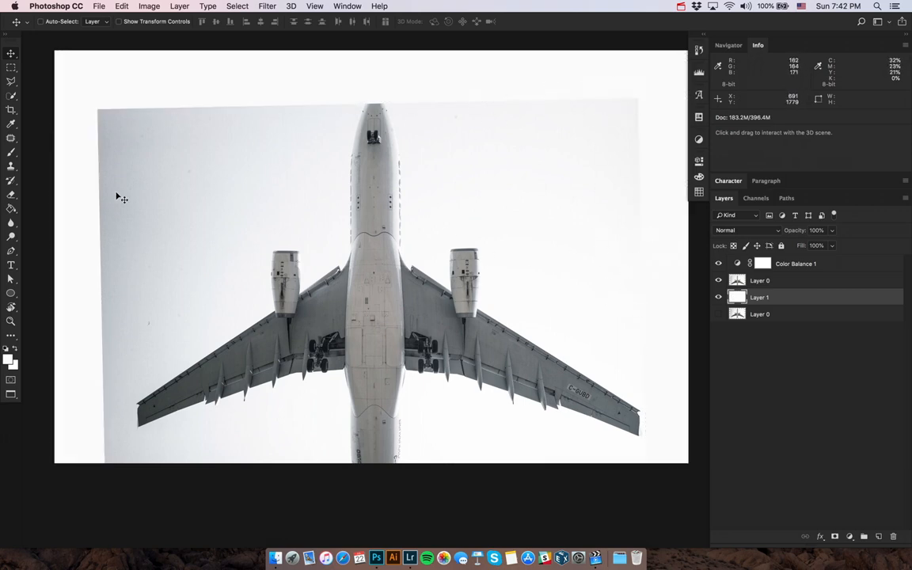
# Step: Add a Channel Mixer adjustment layer directly above the visible airplane layer and set it to Monochrome
pyautogui.click(775, 281)
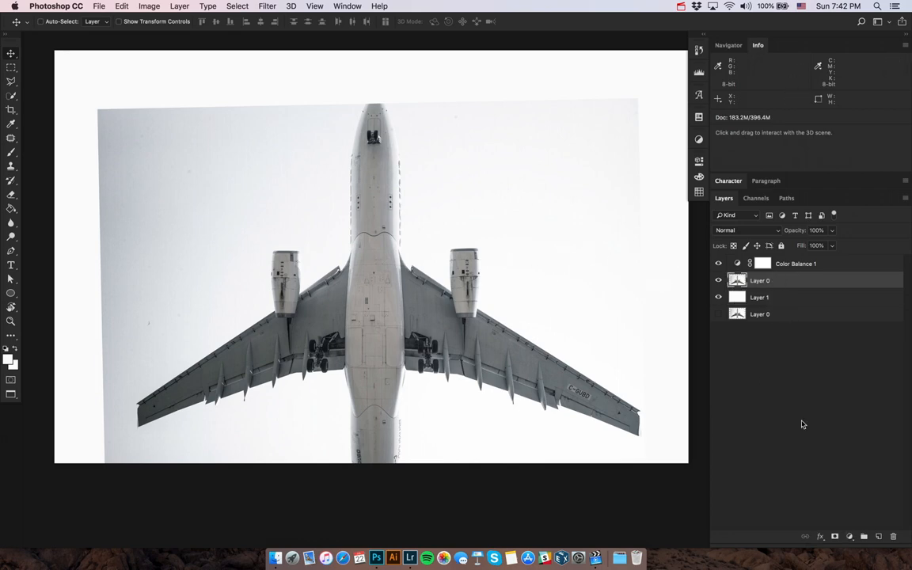
pyautogui.click(834, 538)
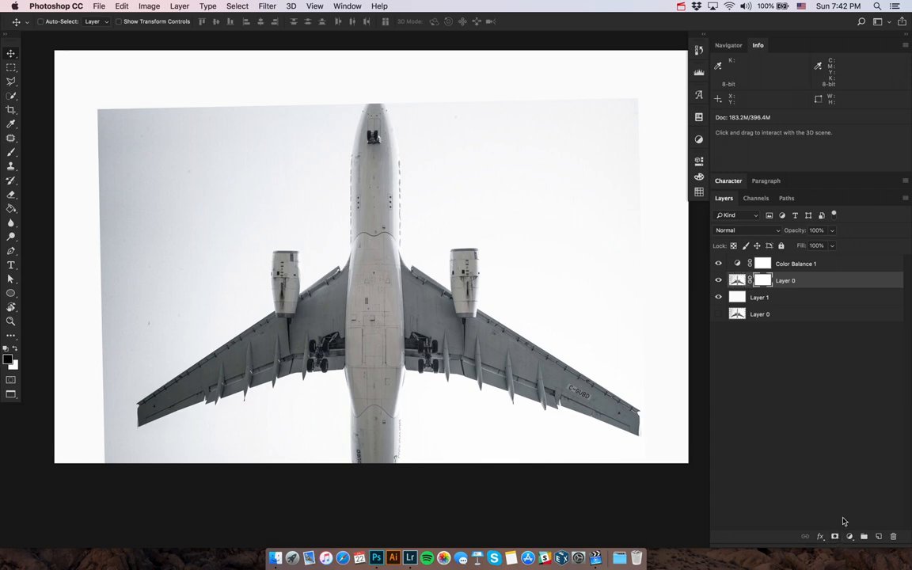
pyautogui.press('super+z')
pyautogui.click(850, 537)
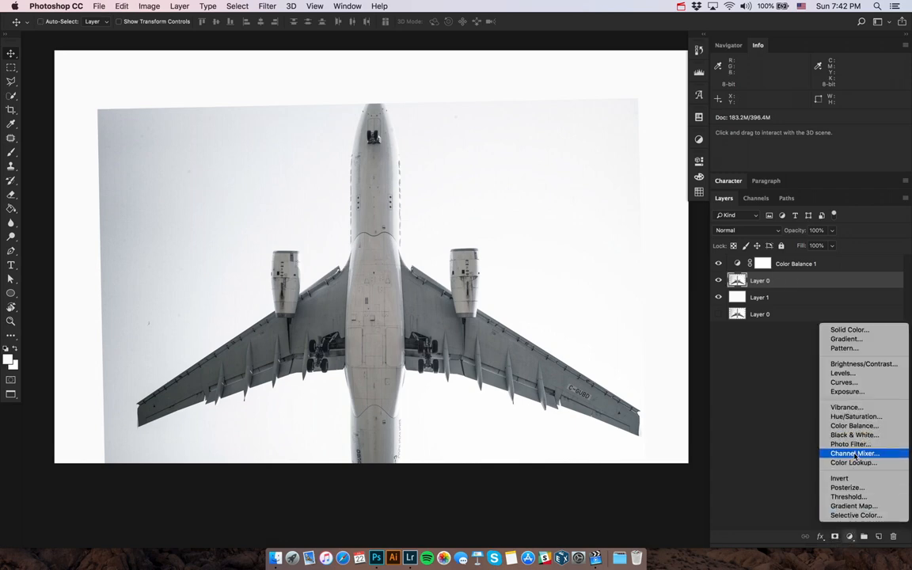
pyautogui.click(855, 454)
pyautogui.click(509, 220)
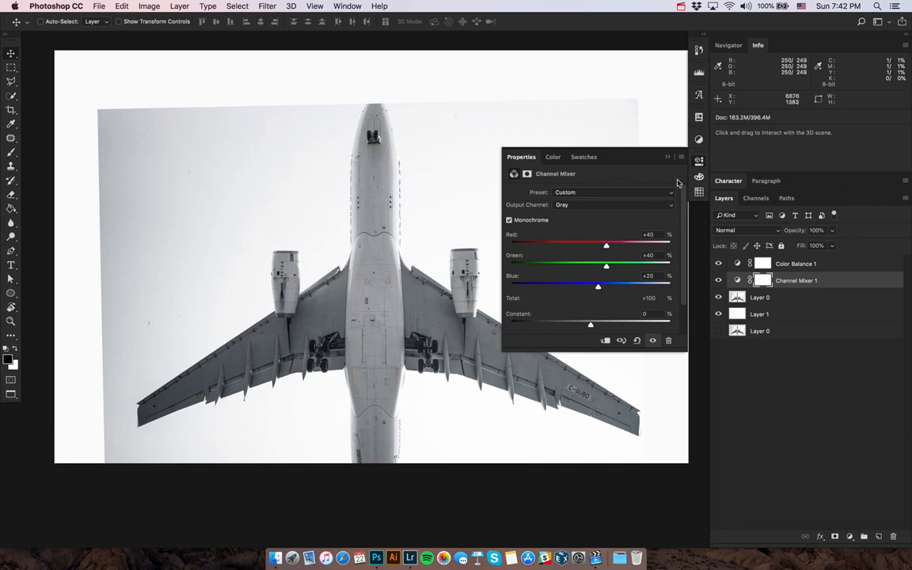
pyautogui.click(699, 162)
# Step: Clip the Channel Mixer adjustment to the airplane layer beneath it and set its blend mode to Overlay
pyautogui.keyDown('alt'); pyautogui.click(783, 286); pyautogui.keyUp('alt')
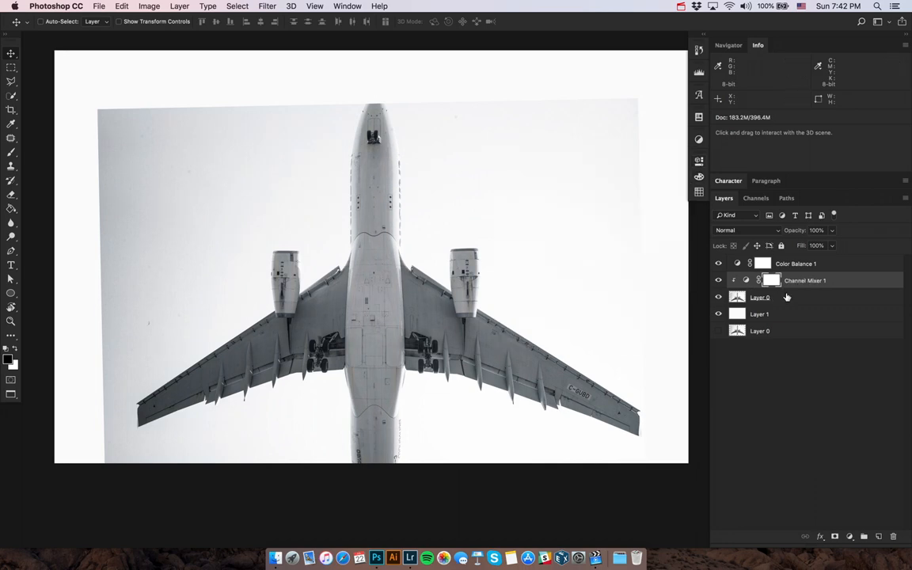
pyautogui.click(748, 230)
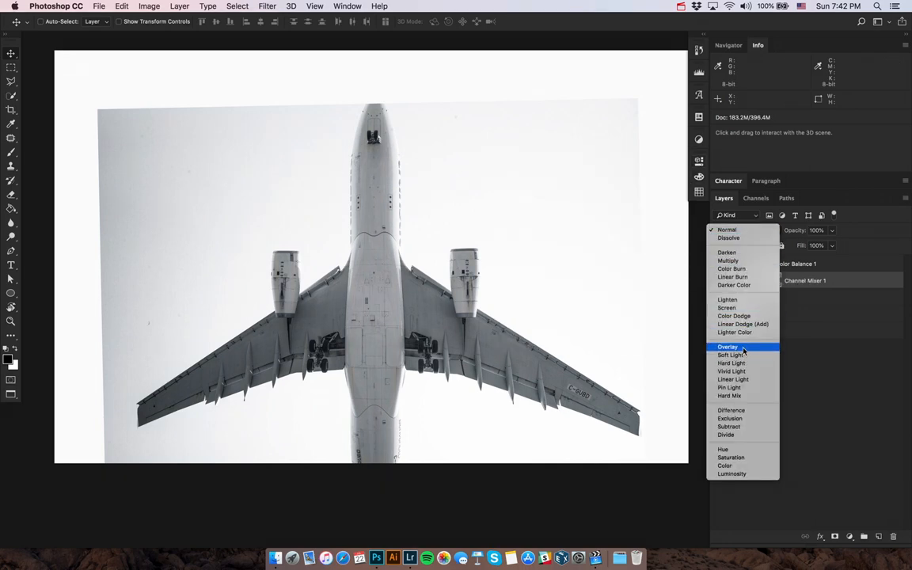
pyautogui.click(744, 349)
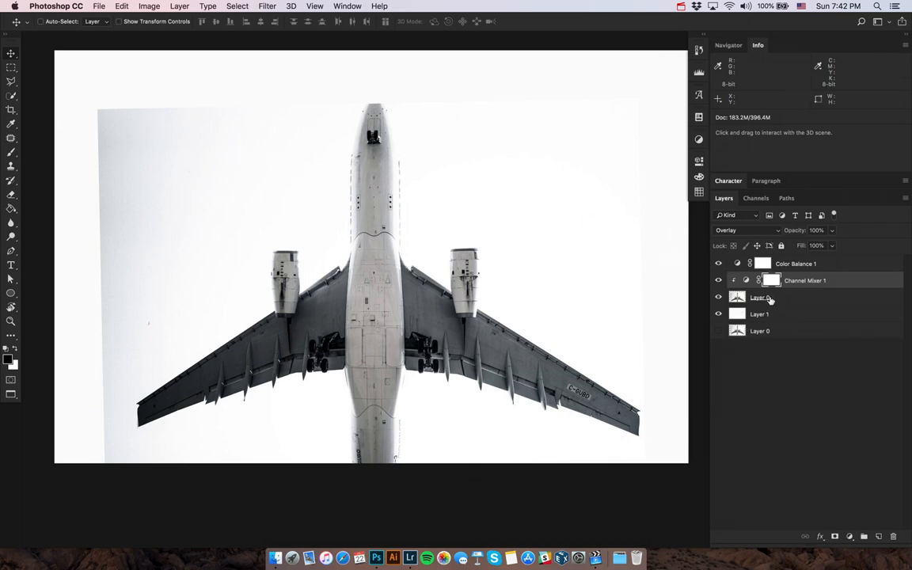
# Step: Compare the image with and without the Channel Mixer, and merge the adjustment into the visible airplane layer
pyautogui.keyDown('shift'); pyautogui.click(774, 298); pyautogui.keyUp('shift')
pyautogui.click(718, 281)
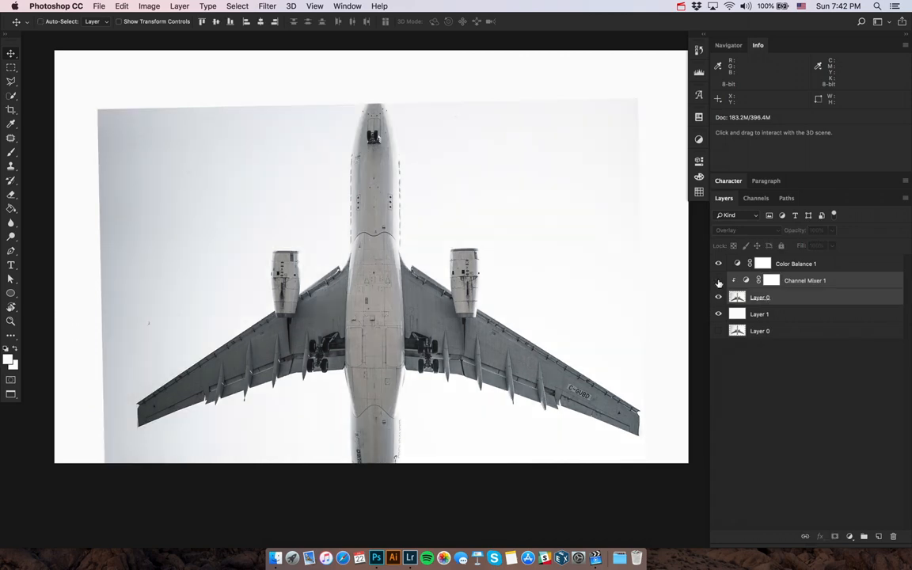
pyautogui.click(719, 281)
pyautogui.press('super+e')
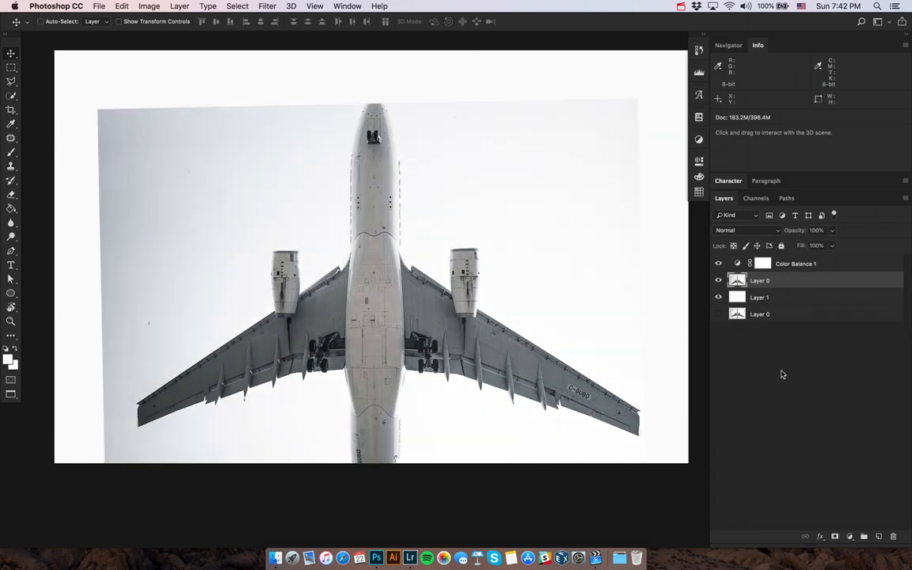
# Step: Add a mask to the visible airplane layer and paint out the sky edges above the wings in black with a soft 700 px brush
pyautogui.click(835, 539)
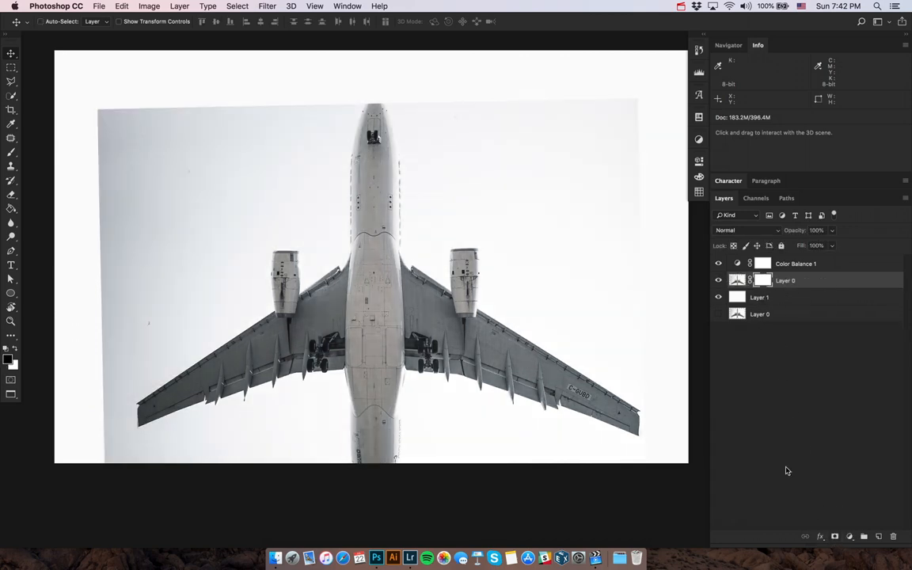
pyautogui.press('b')
pyautogui.rightClick(465, 162)
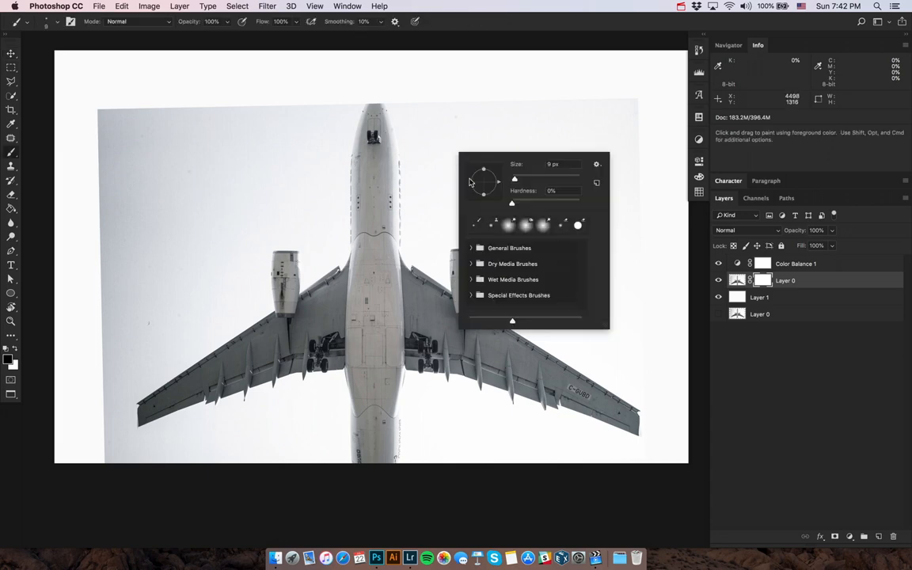
pyautogui.moveTo(516, 181); pyautogui.dragTo(532, 182)
pyautogui.press('Return')
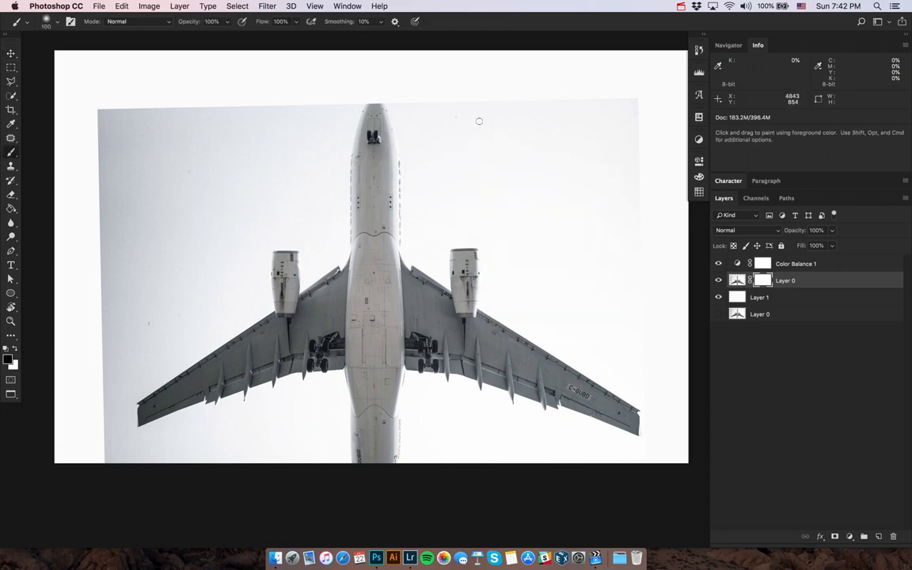
pyautogui.moveTo(433, 106)
pyautogui.mouseDown()
pyautogui.moveTo(455, 91)
pyautogui.moveTo(478, 137)
pyautogui.moveTo(543, 136)
pyautogui.moveTo(595, 110)
pyautogui.moveTo(637, 99)
pyautogui.mouseUp()
pyautogui.press('F2')
pyautogui.moveTo(646, 286)
pyautogui.mouseDown()
pyautogui.moveTo(618, 182)
pyautogui.moveTo(559, 158)
pyautogui.mouseUp()
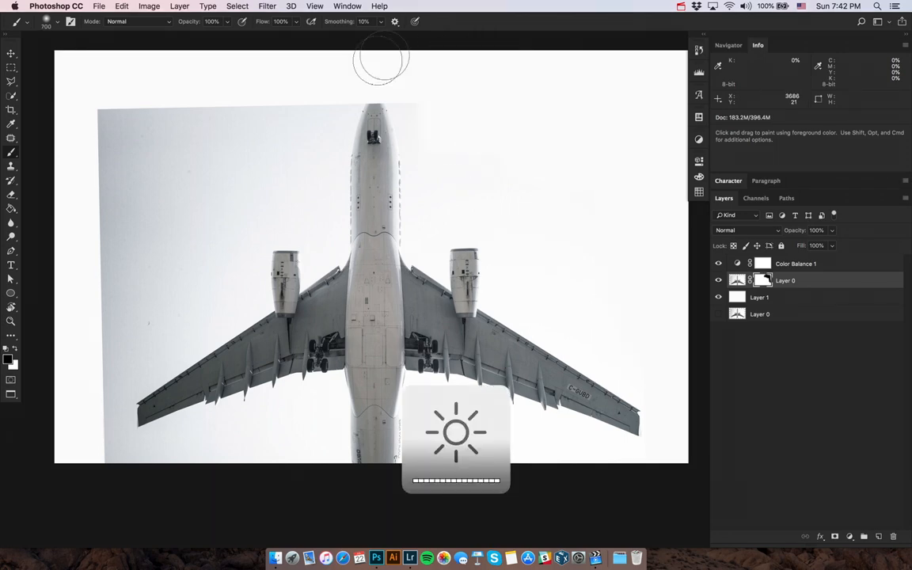
pyautogui.moveTo(294, 77)
pyautogui.mouseDown()
pyautogui.moveTo(305, 134)
pyautogui.moveTo(241, 74)
pyautogui.moveTo(179, 82)
pyautogui.moveTo(107, 164)
pyautogui.moveTo(93, 212)
pyautogui.moveTo(135, 323)
pyautogui.moveTo(181, 206)
pyautogui.mouseUp()
pyautogui.press('v')
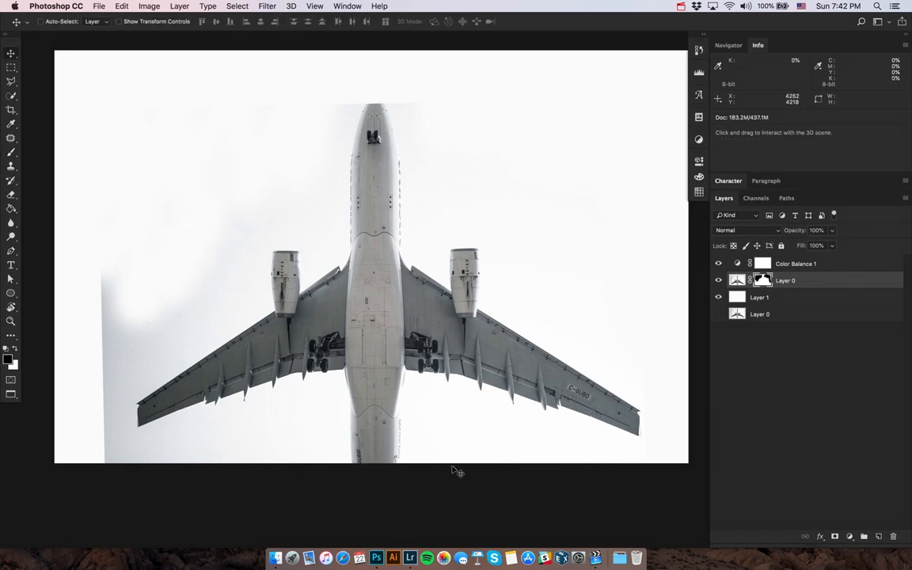
# Step: In Lightroom, draw a graduated filter from the photo's darker side edge across the airplane, with Temp 0 and Exposure 1.34
pyautogui.click(410, 558)
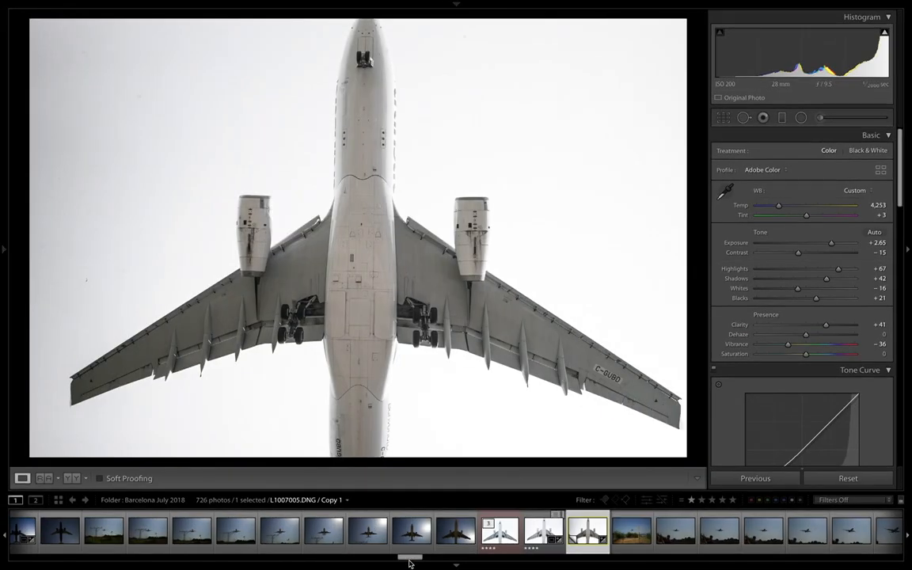
pyautogui.click(781, 118)
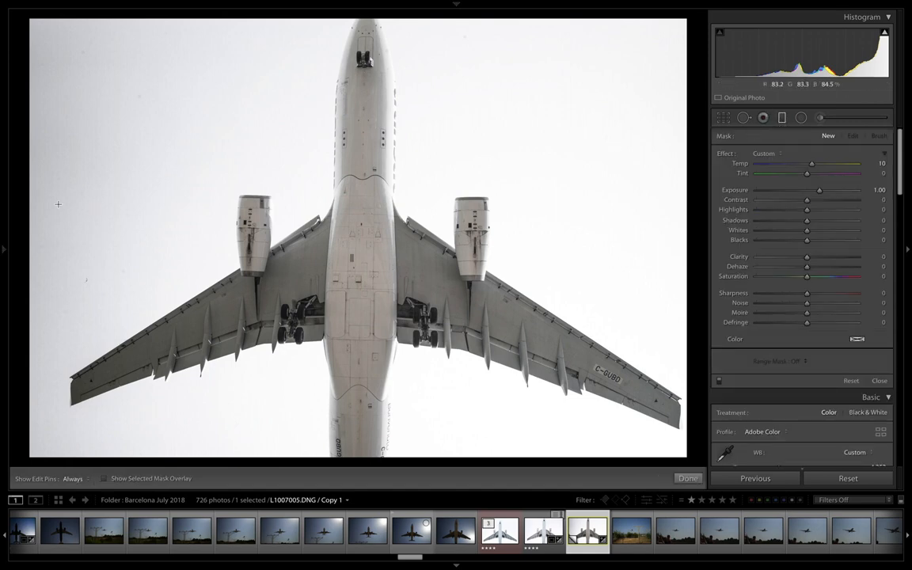
pyautogui.moveTo(32, 204); pyautogui.dragTo(625, 183)
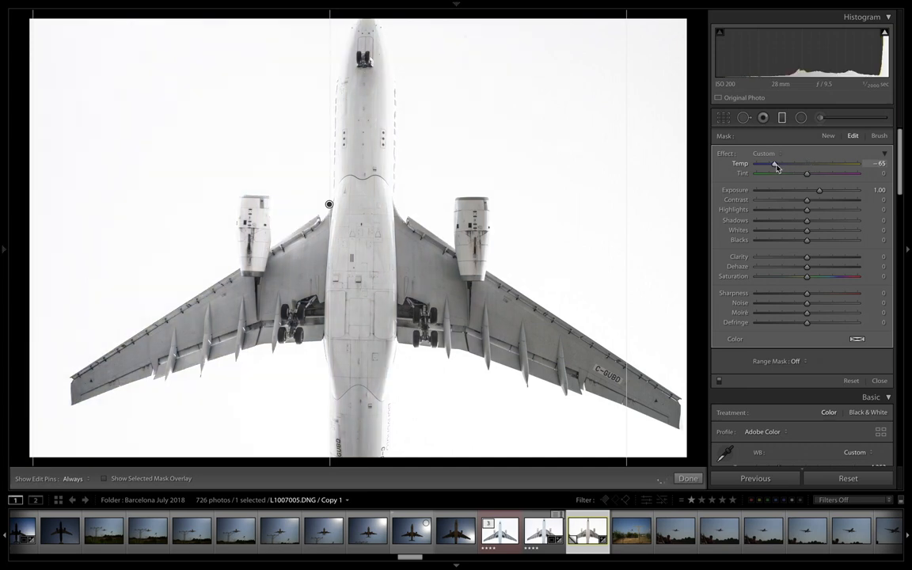
pyautogui.hotkey('ctrl', 'z')
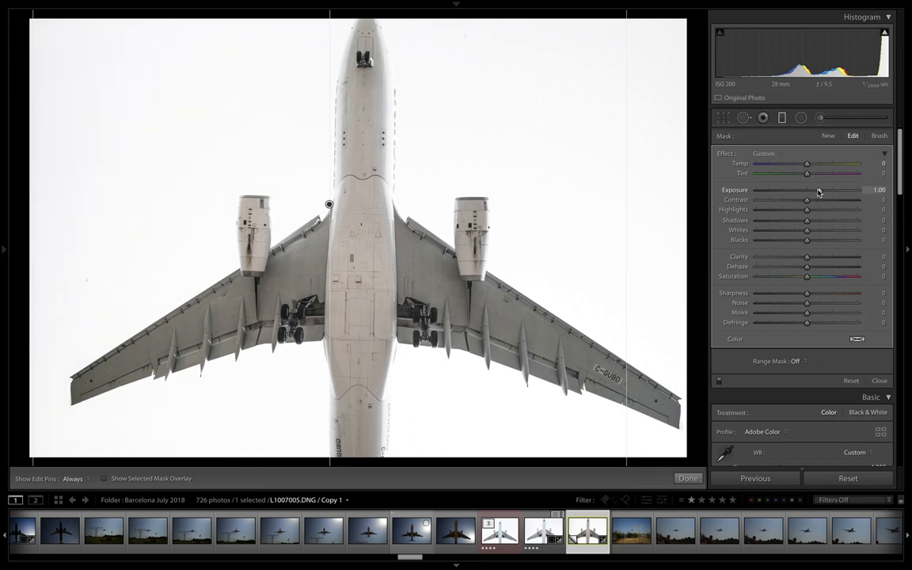
pyautogui.moveTo(818, 191); pyautogui.dragTo(821, 193)
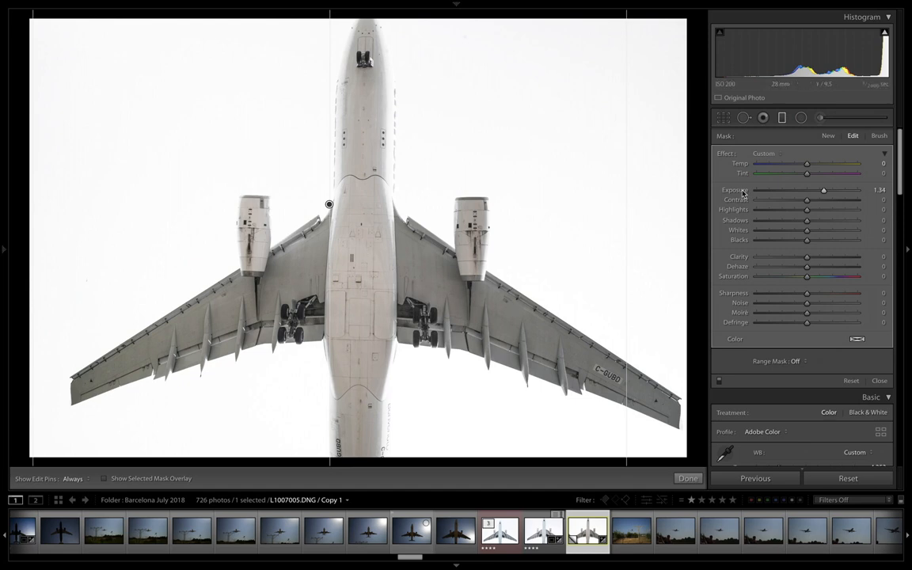
pyautogui.click(780, 117)
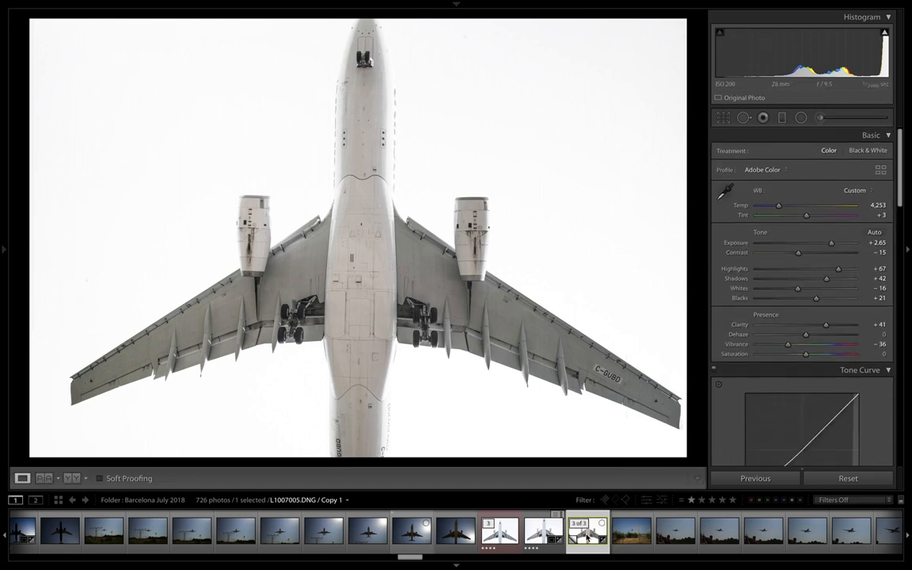
# Step: Send the adjusted airplane photo from Lightroom to Photoshop for editing and switch to Photoshop
pyautogui.rightClick(587, 532)
pyautogui.moveTo(625, 324)
pyautogui.click(752, 321)
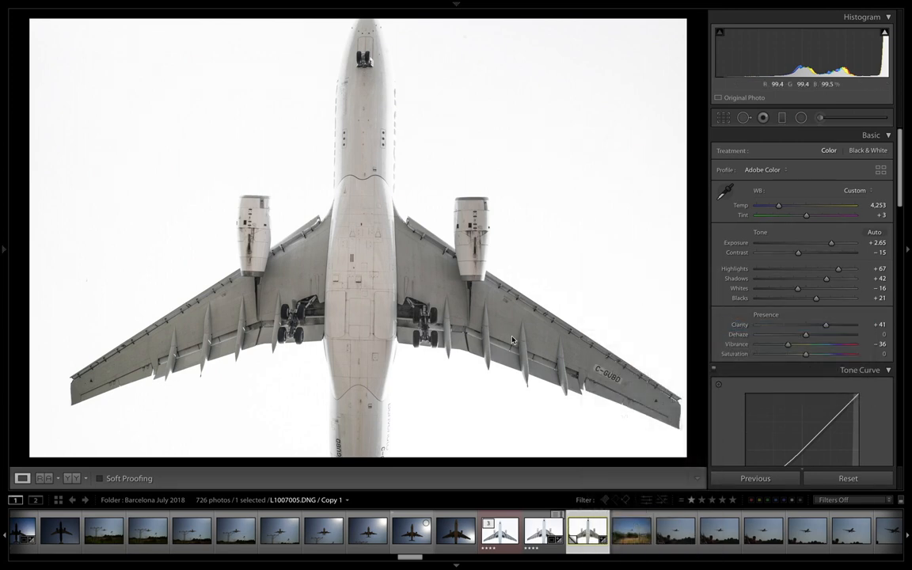
pyautogui.press('super+Tab')
pyautogui.press('super+Tab')
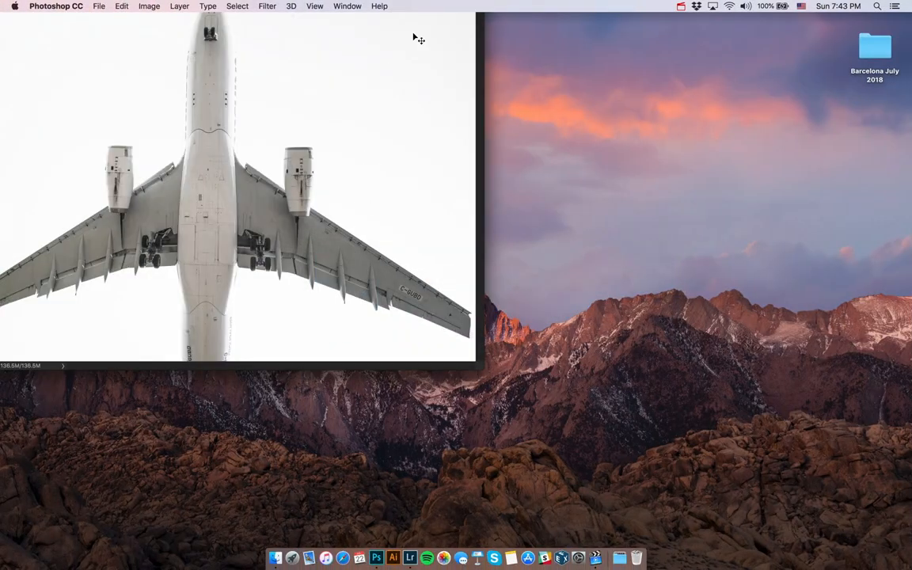
# Step: Close the earlier masked version of L1007005.DNG so that the newly opened airplane image remains
pyautogui.hotkey('ctrl', 'Up')
pyautogui.moveTo(541, 301); pyautogui.dragTo(490, 26)
pyautogui.click(376, 232)
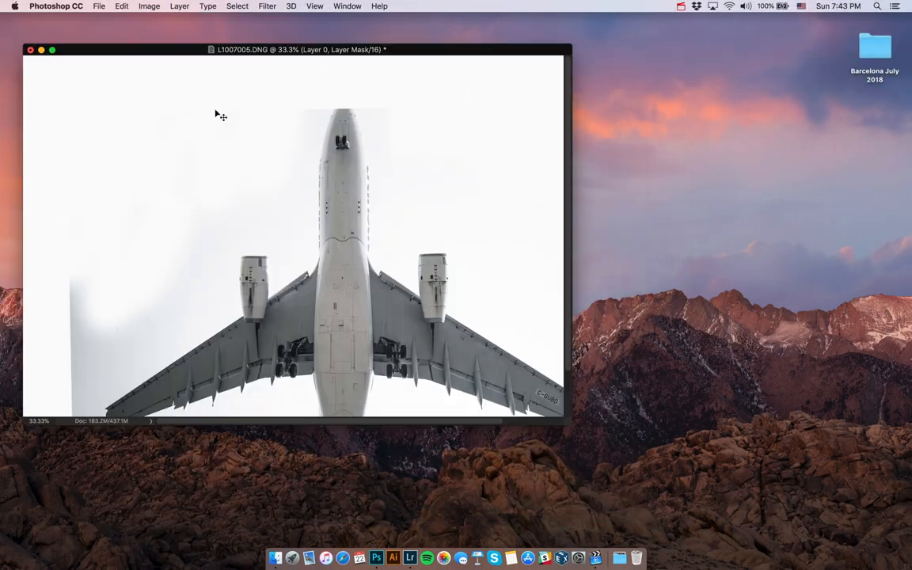
pyautogui.click(31, 51)
pyautogui.click(409, 194)
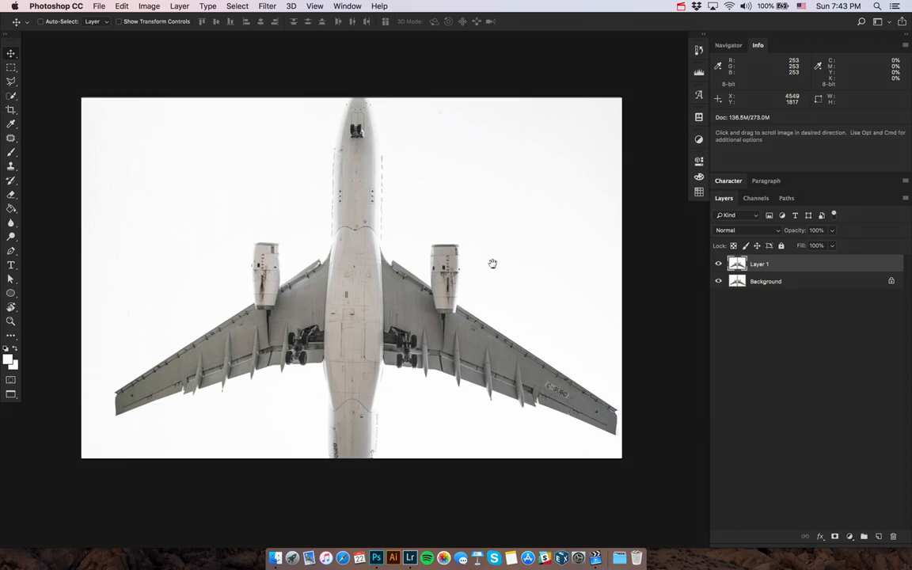
# Step: Expand the canvas evenly on all sides to about 6876 x 4606 pixels with the Crop tool
pyautogui.press('c')
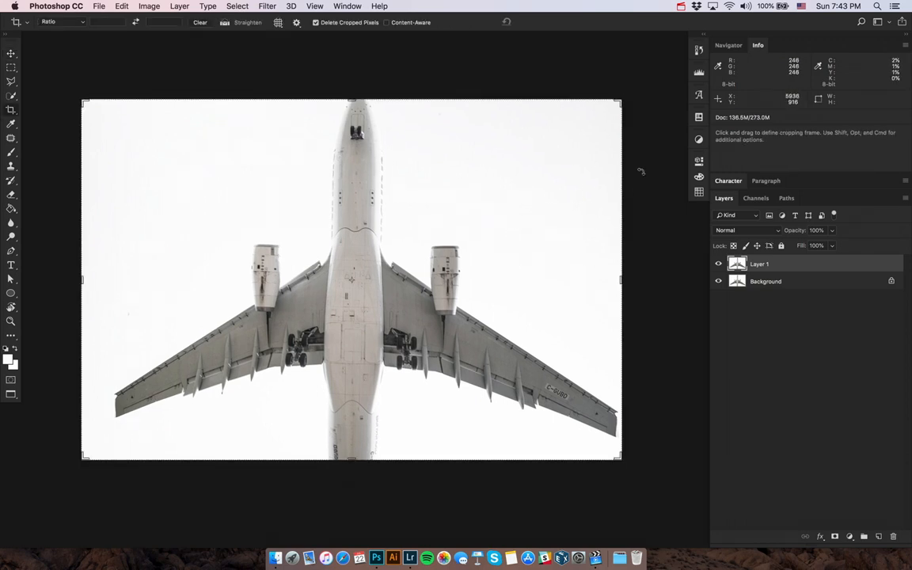
pyautogui.moveTo(623, 99); pyautogui.dragTo(661, 74)
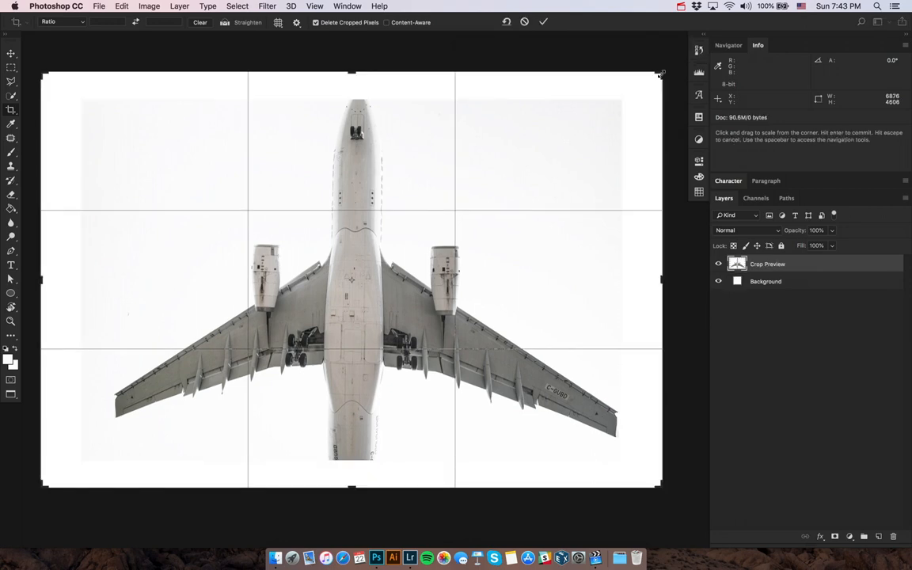
pyautogui.press('Return')
# Step: Rotate the upper airplane layer by -1.5° to straighten it and move it down until the tail meets the canvas's lower edge
pyautogui.press('v')
pyautogui.moveTo(536, 276); pyautogui.dragTo(449, 268)
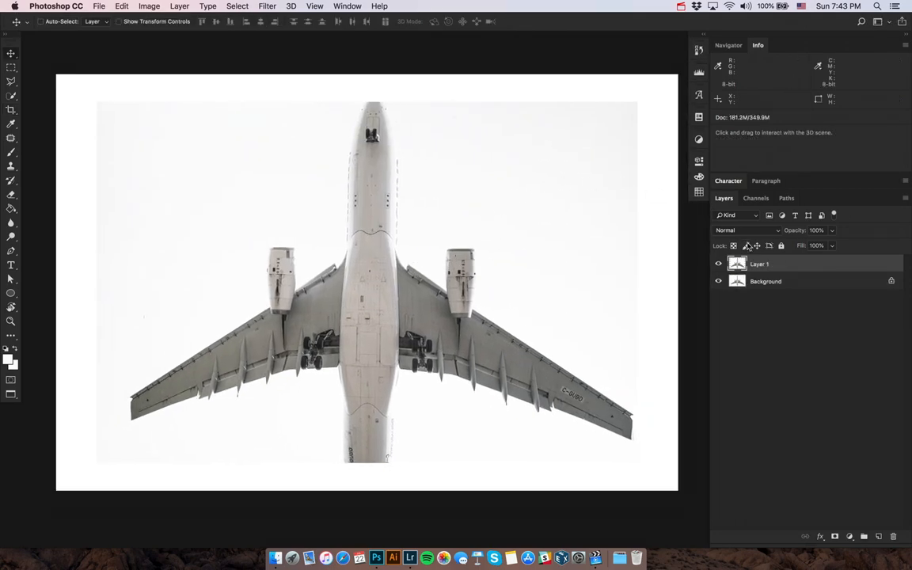
pyautogui.hotkey('ctrl', 't')
pyautogui.moveTo(663, 228); pyautogui.dragTo(665, 221)
pyautogui.press('Return')
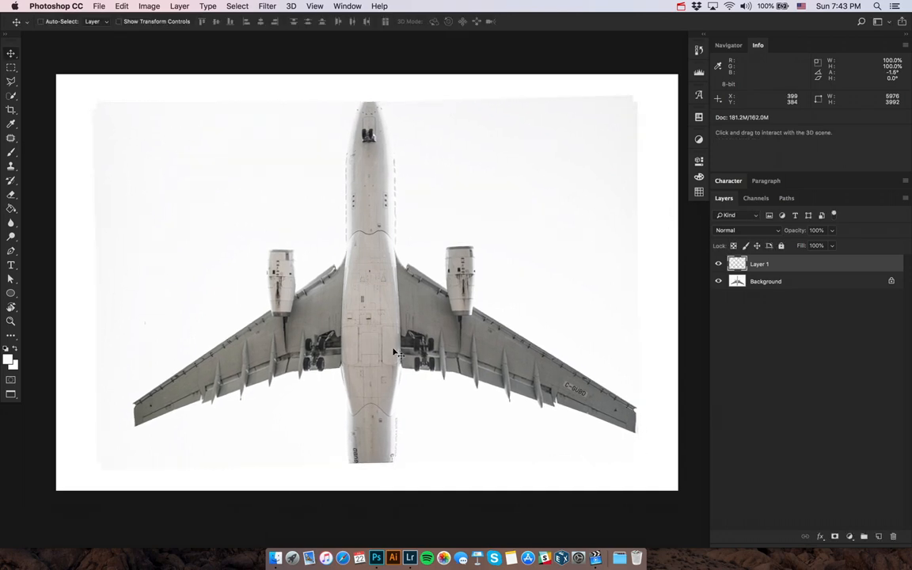
pyautogui.moveTo(380, 352); pyautogui.dragTo(380, 380)
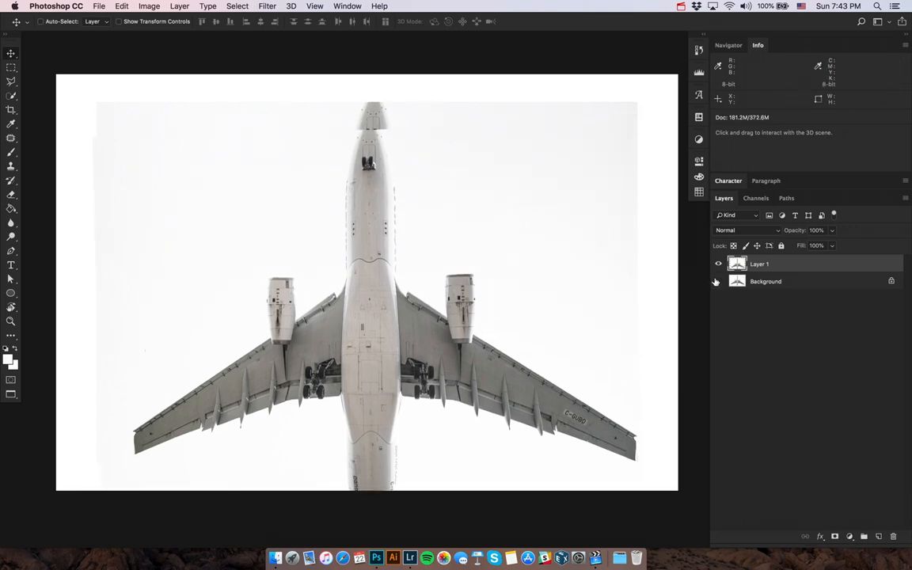
# Step: Hide the Background layer and create a new layer beneath the straightened airplane layer, filled with white
pyautogui.click(717, 281)
pyautogui.click(879, 536)
pyautogui.moveTo(776, 263); pyautogui.dragTo(784, 286)
pyautogui.press('b')
pyautogui.press('v')
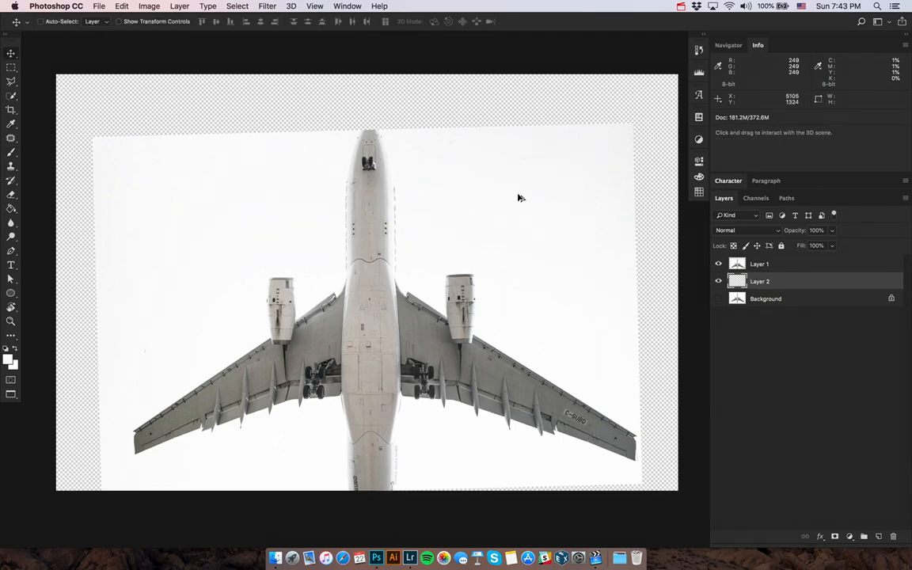
pyautogui.hotkey('alt', 'BackSpace')
pyautogui.scroll(-1, 471, 214)
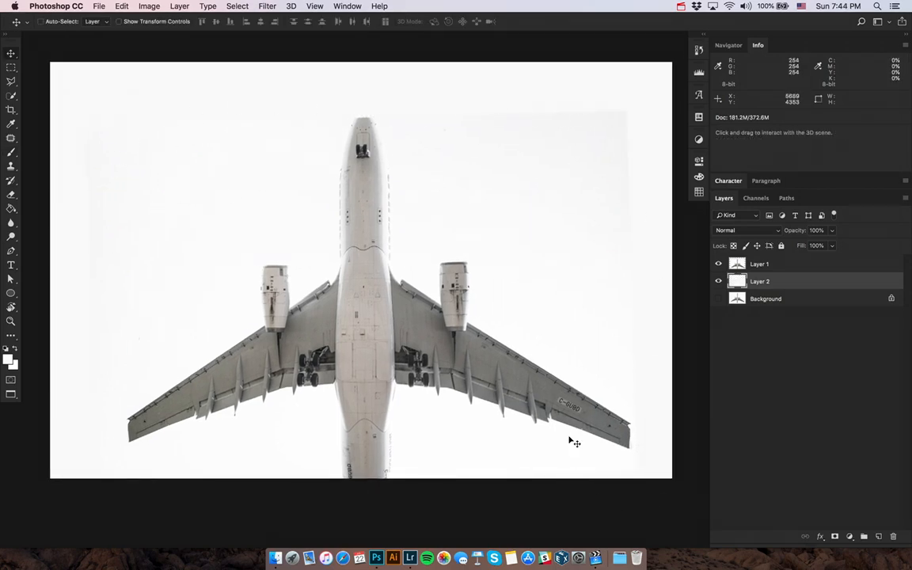
# Step: Add a layer mask to the airplane layer and paint out the outer sky edges in black with a large soft brush
pyautogui.click(771, 266)
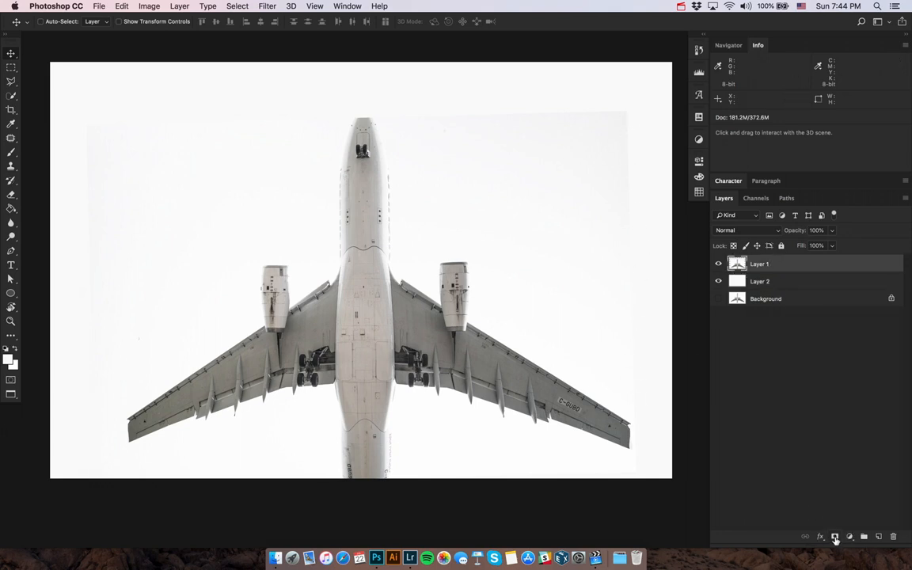
pyautogui.click(834, 536)
pyautogui.press('b')
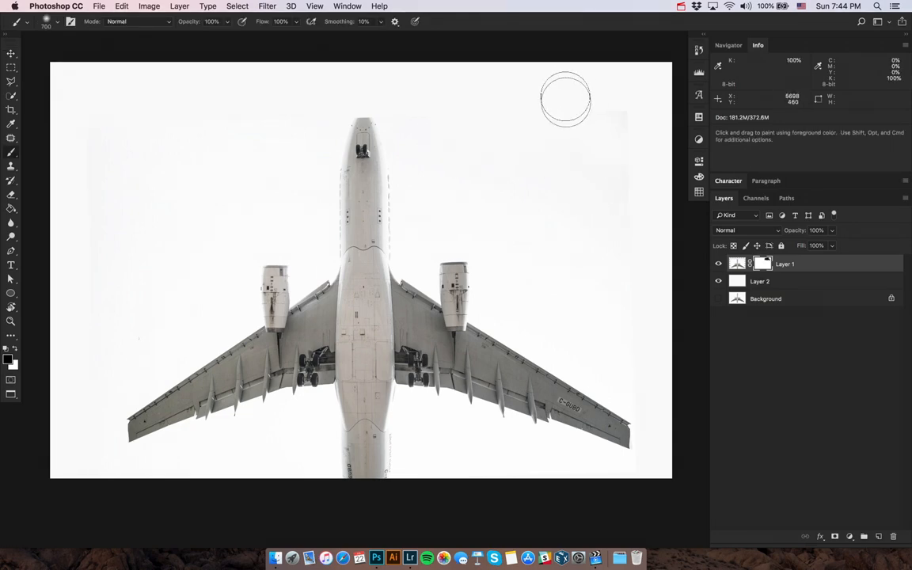
pyautogui.press(']')
pyautogui.press(']')
pyautogui.press(']')
pyautogui.moveTo(622, 235)
pyautogui.mouseDown()
pyautogui.moveTo(646, 380)
pyautogui.moveTo(519, 77)
pyautogui.moveTo(303, 81)
pyautogui.moveTo(196, 124)
pyautogui.moveTo(78, 260)
pyautogui.moveTo(67, 356)
pyautogui.moveTo(73, 432)
pyautogui.mouseUp()
pyautogui.press('[')
pyautogui.press('[')
pyautogui.press('[')
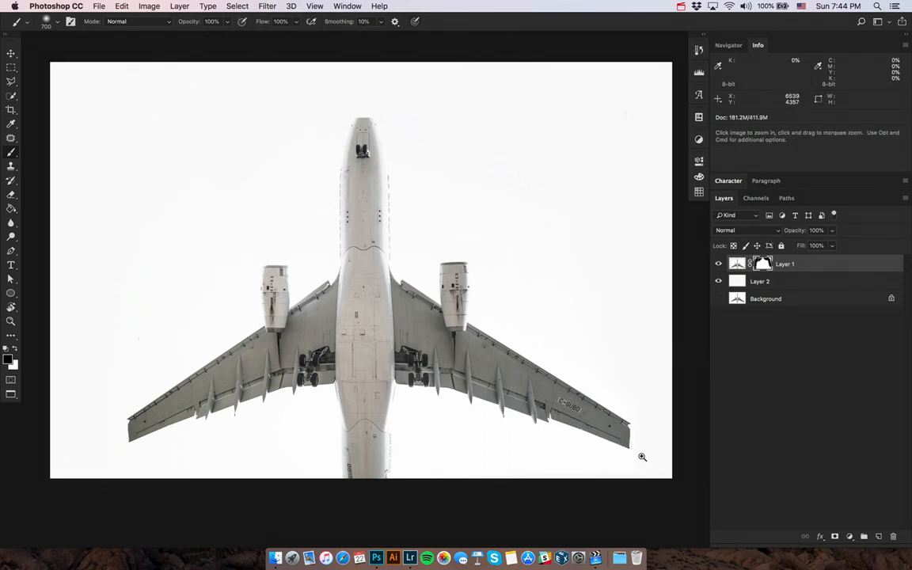
# Step: Mask out the remaining sky edges beside and below the tip of the C-GUBD wing with smaller soft brushes
pyautogui.keyDown('super'); pyautogui.click(643, 455); pyautogui.keyUp('super')
pyautogui.moveTo(654, 449); pyautogui.dragTo(617, 346)
pyautogui.press('[')
pyautogui.press('[')
pyautogui.press('[')
pyautogui.press('[')
pyautogui.press('[')
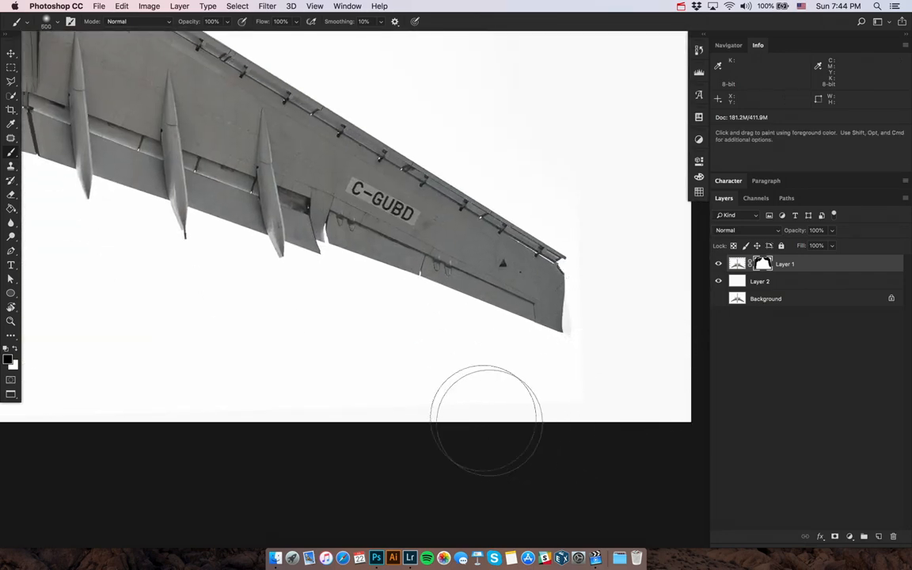
pyautogui.press('[')
pyautogui.press('[')
pyautogui.press('[')
pyautogui.press('[')
pyautogui.press('[')
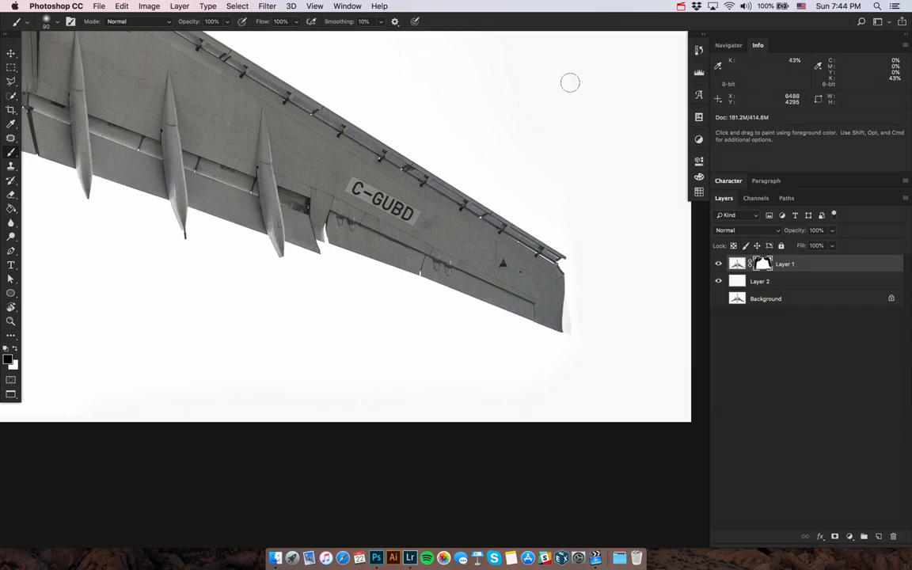
# Step: Mask out the leftover sky beneath the C-GUBD wing toward the tail with a soft 250 px brush, and check the whole image
pyautogui.press(']')
pyautogui.press(']')
pyautogui.press(']')
pyautogui.press(']')
pyautogui.press(']')
pyautogui.press(']')
pyautogui.moveTo(371, 271); pyautogui.dragTo(587, 255)
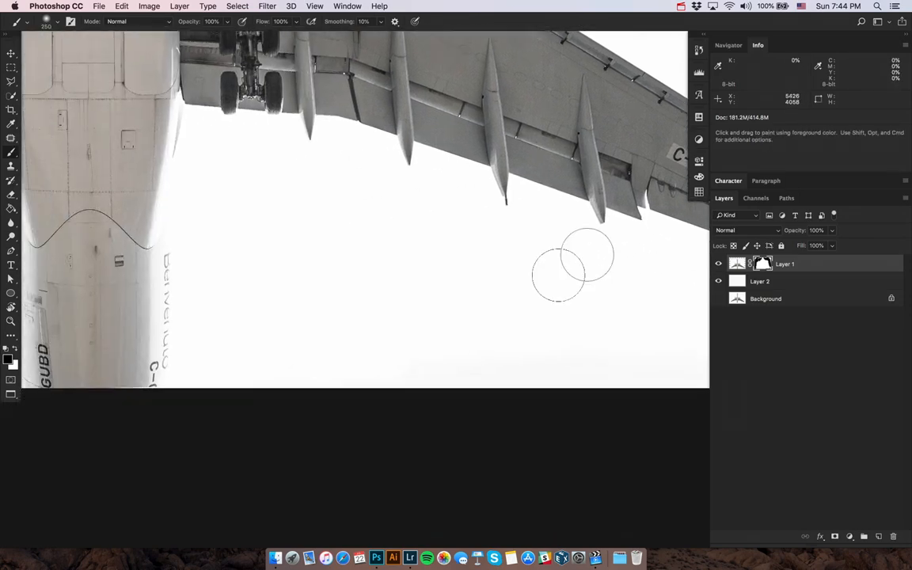
pyautogui.keyDown('alt'); pyautogui.click(501, 301); pyautogui.keyUp('alt')
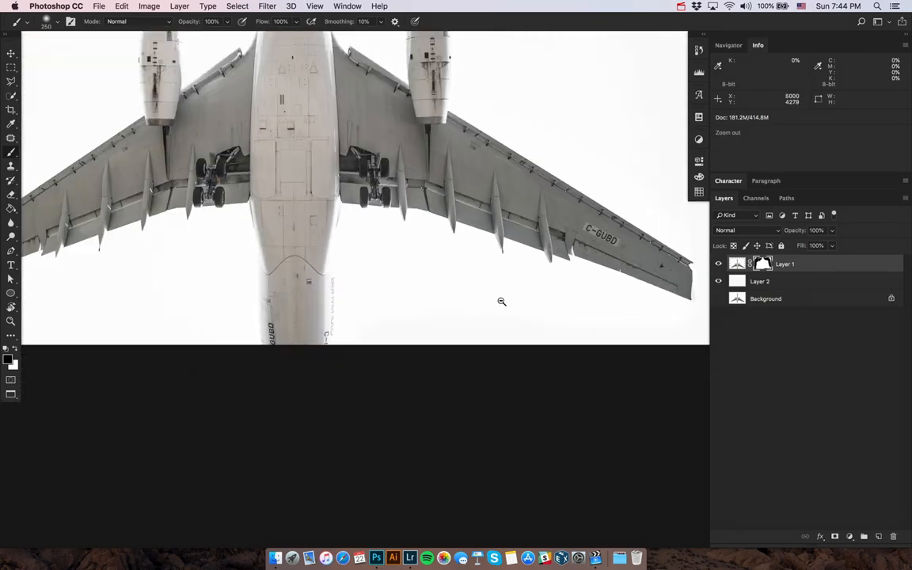
pyautogui.keyDown('alt'); pyautogui.click(501, 300); pyautogui.keyUp('alt')
pyautogui.keyDown('alt'); pyautogui.click(501, 301); pyautogui.keyUp('alt')
pyautogui.press('v')
pyautogui.moveTo(436, 207); pyautogui.dragTo(440, 307)
pyautogui.keyDown('super'); pyautogui.click(433, 277); pyautogui.keyUp('super')
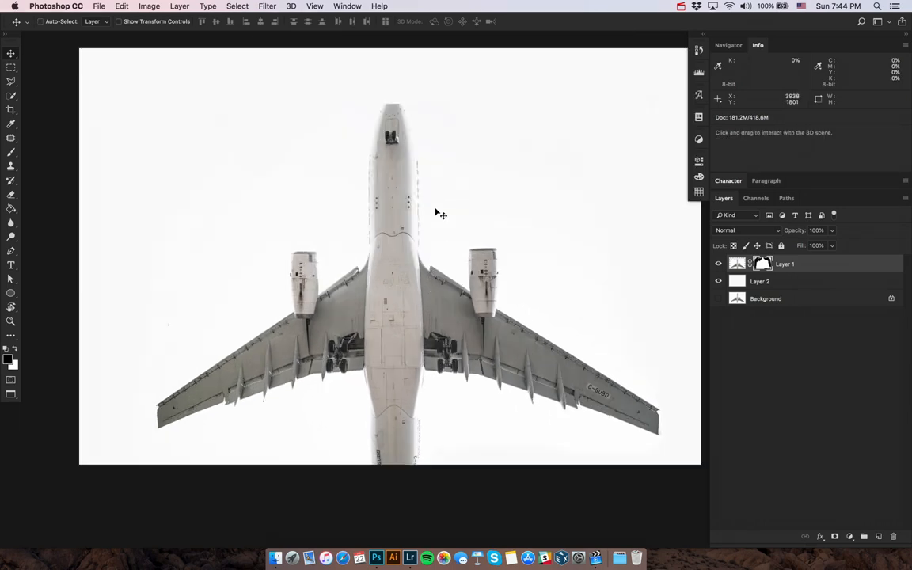
# Step: Select the white Layer 2 beneath the airplane and inspect the airplane's cut-off nose up close
pyautogui.click(719, 265)
pyautogui.click(746, 282)
pyautogui.scroll(2, 507, 210)
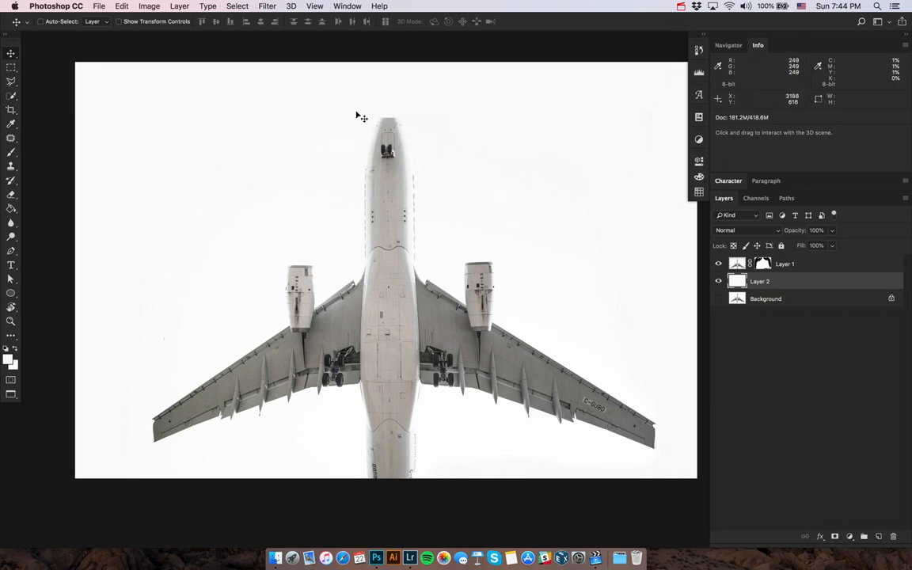
pyautogui.keyDown('super'); pyautogui.click(385, 116); pyautogui.keyUp('super')
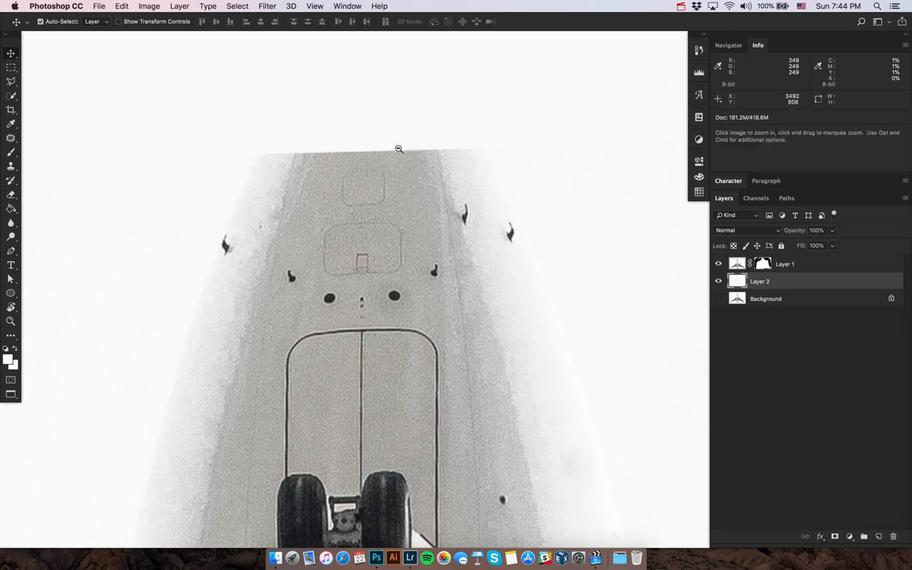
pyautogui.keyDown('alt'); pyautogui.click(399, 149); pyautogui.keyUp('alt')
pyautogui.press('l')
pyautogui.hscroll(3, 366, 116)
pyautogui.scroll(-1, 366, 117)
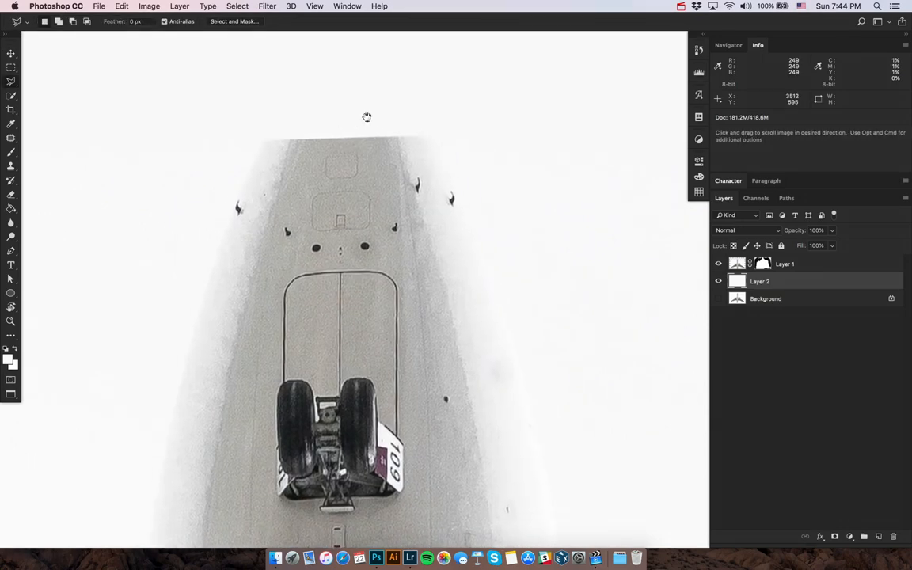
# Step: Draw a closed, rounded Pen tool shape about 227 × 138 px over the cut-off tip of the airplane's nose
pyautogui.click(10, 254)
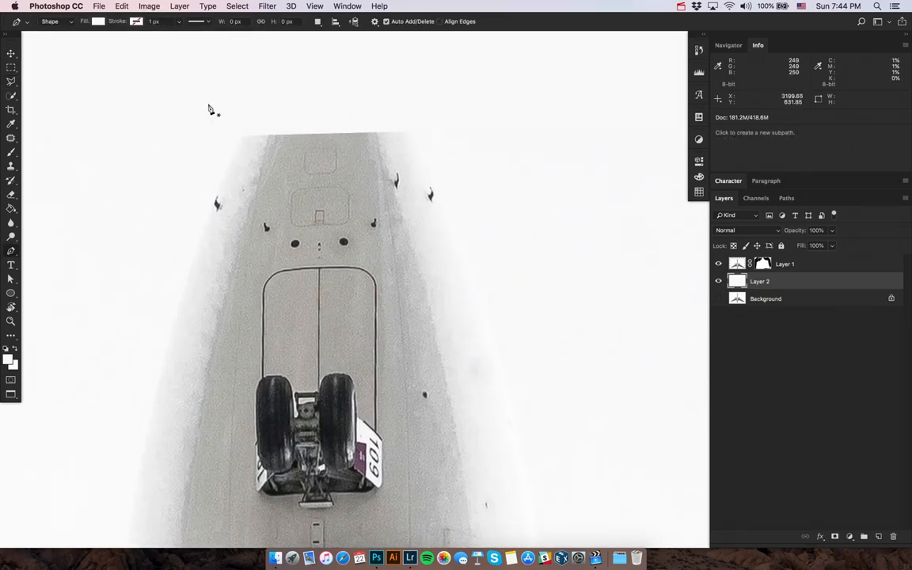
pyautogui.click(240, 141)
pyautogui.scroll(3, 261, 127)
pyautogui.hscroll(2, 261, 127)
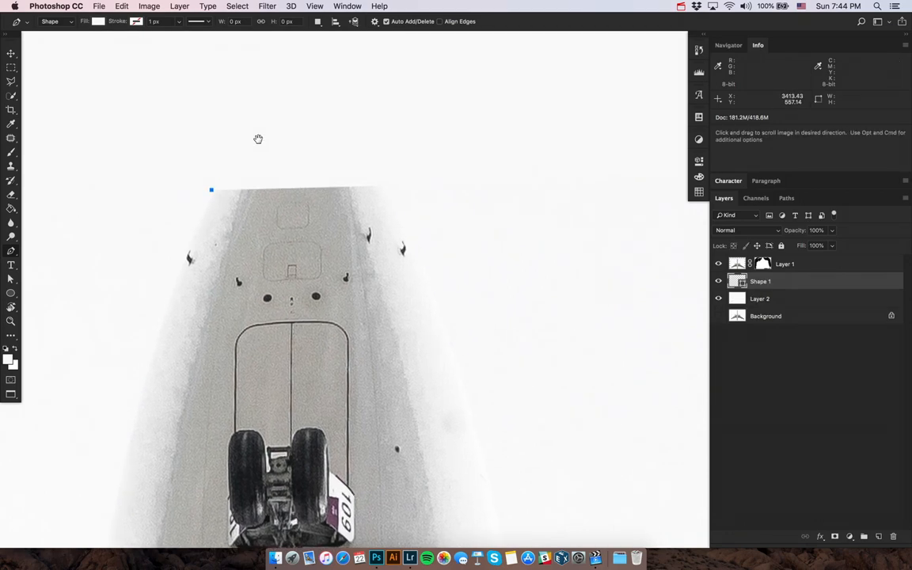
pyautogui.moveTo(283, 135); pyautogui.dragTo(350, 132)
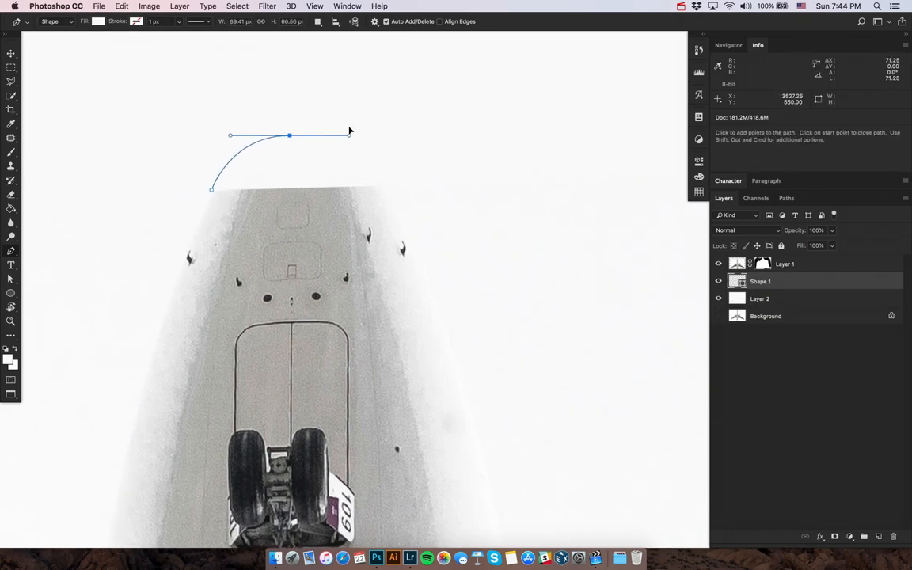
pyautogui.moveTo(391, 190); pyautogui.dragTo(406, 228)
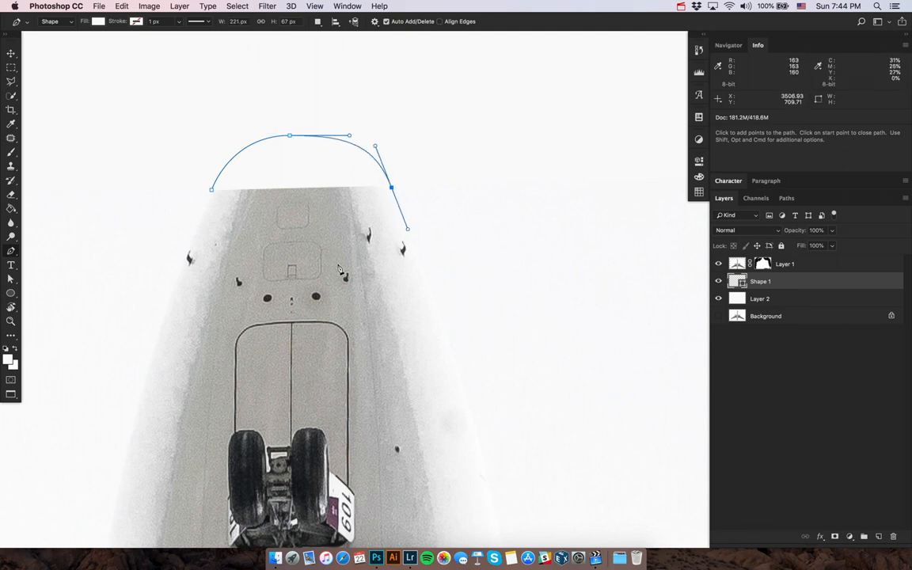
pyautogui.click(375, 239)
pyautogui.click(248, 248)
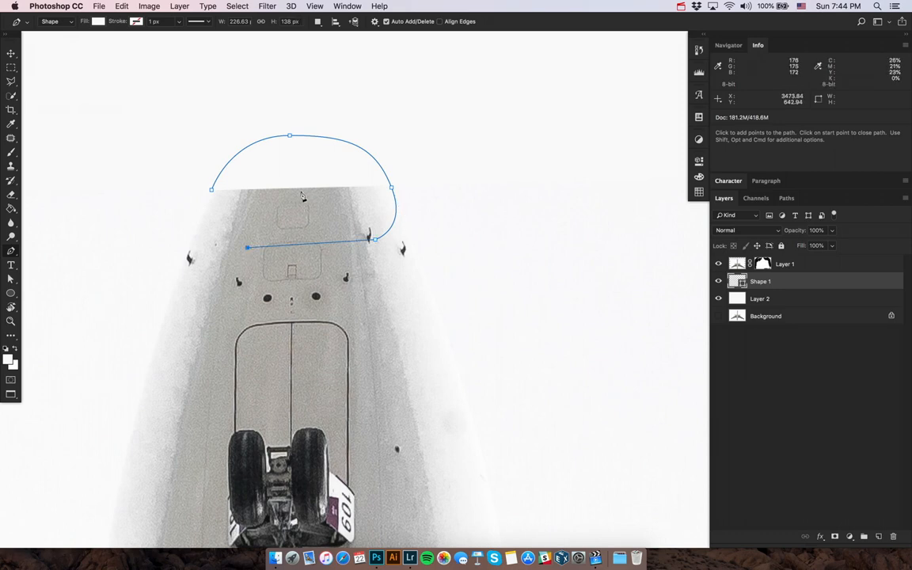
pyautogui.click(214, 191)
pyautogui.press('a')
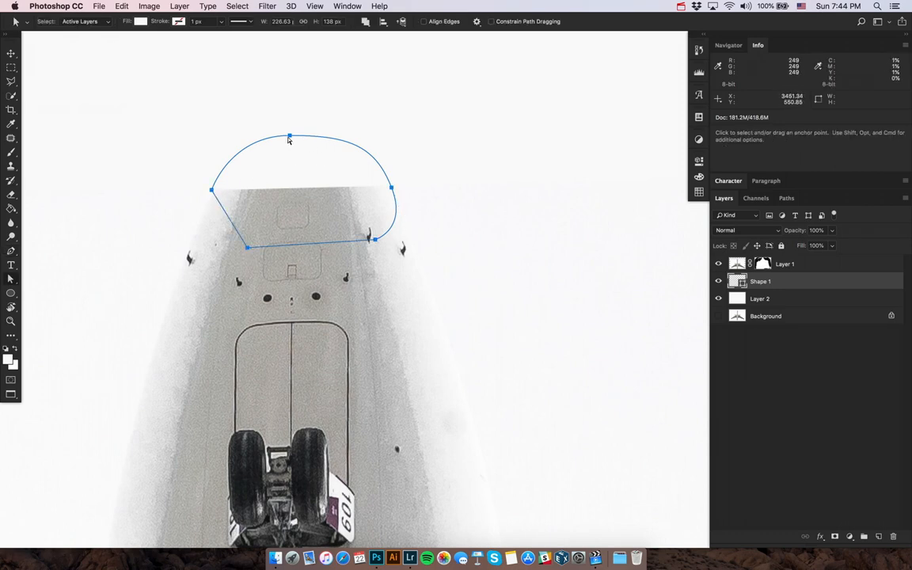
pyautogui.click(289, 135)
pyautogui.click(297, 138)
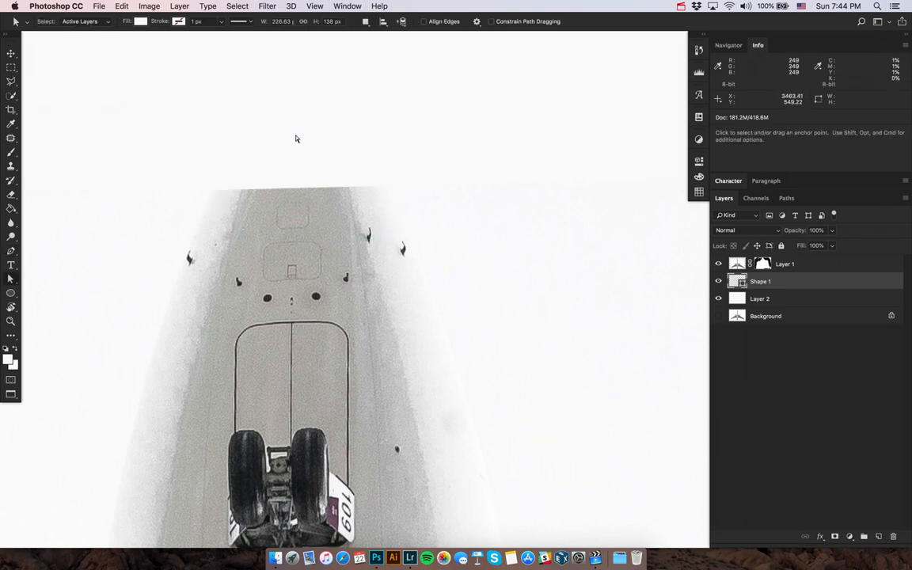
# Step: Move the nose shape above the airplane layer and fill it with a mid grey close to the fuselage colour
pyautogui.moveTo(765, 281); pyautogui.dragTo(741, 267)
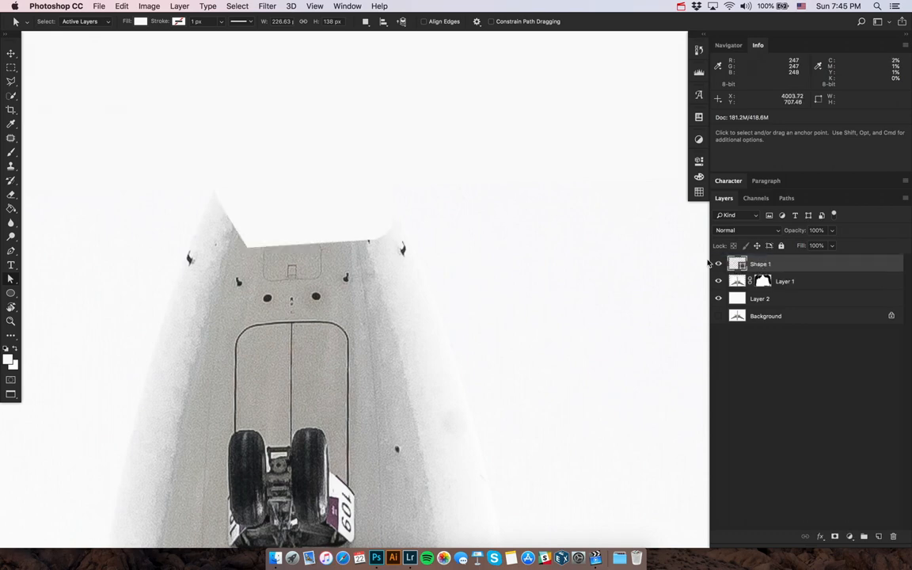
pyautogui.doubleClick(737, 264)
pyautogui.click(629, 383)
pyautogui.click(854, 327)
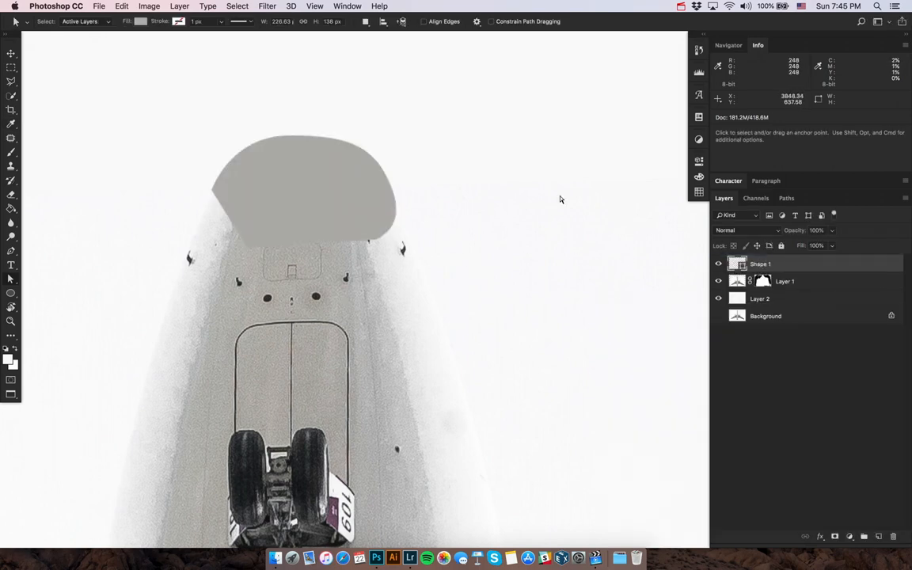
# Step: Adjust the nose shape's anchor points to level its lower edge and shift its peak, making it about 226 × 128 px
pyautogui.click(328, 189)
pyautogui.moveTo(248, 248); pyautogui.dragTo(223, 239)
pyautogui.moveTo(290, 136); pyautogui.dragTo(297, 138)
pyautogui.moveTo(392, 191); pyautogui.dragTo(390, 191)
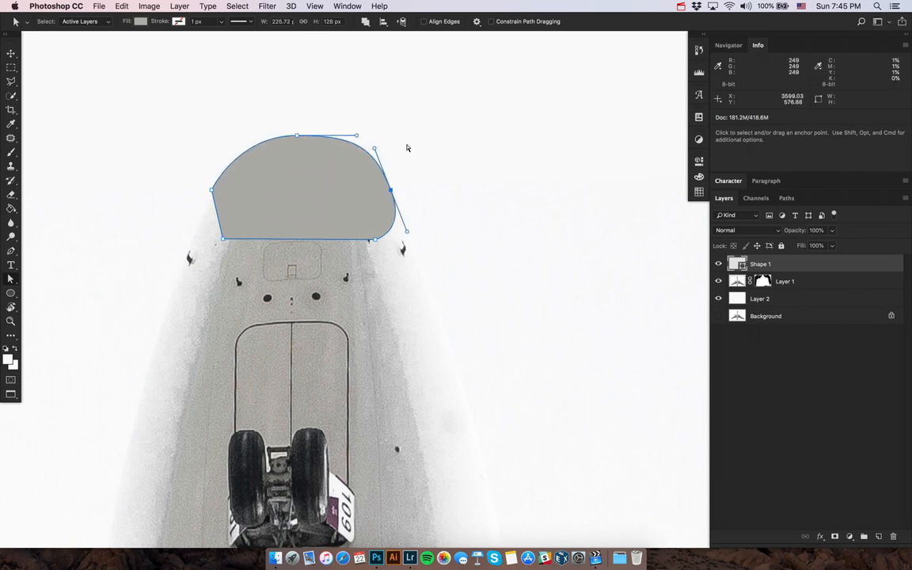
pyautogui.click(359, 110)
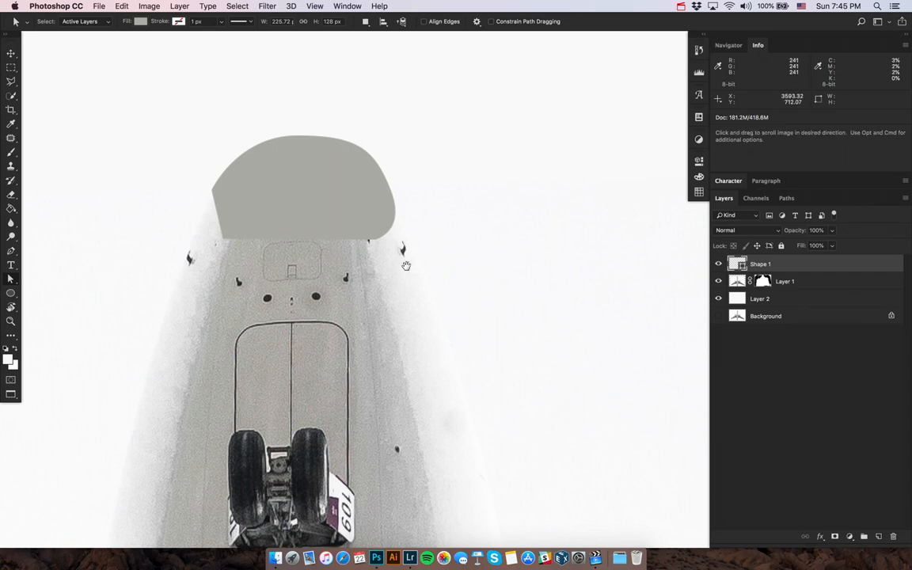
# Step: Copy a lassoed fuselage patch about 317 × 226 px from Layer 1 and paste it as a layer clipped to the nose shape
pyautogui.scroll(-2, 406, 260)
pyautogui.press('l')
pyautogui.scroll(-15, 261, 226)
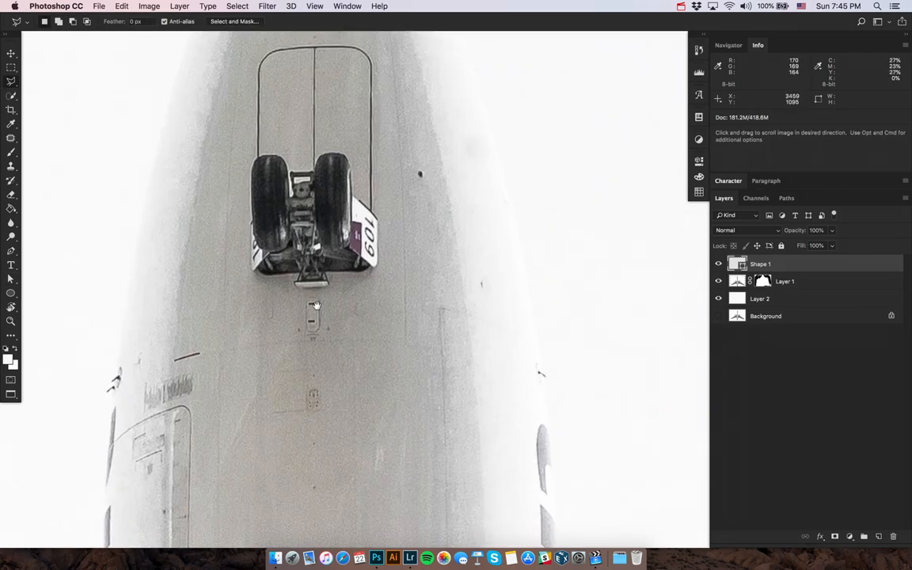
pyautogui.click(210, 160)
pyautogui.click(212, 304)
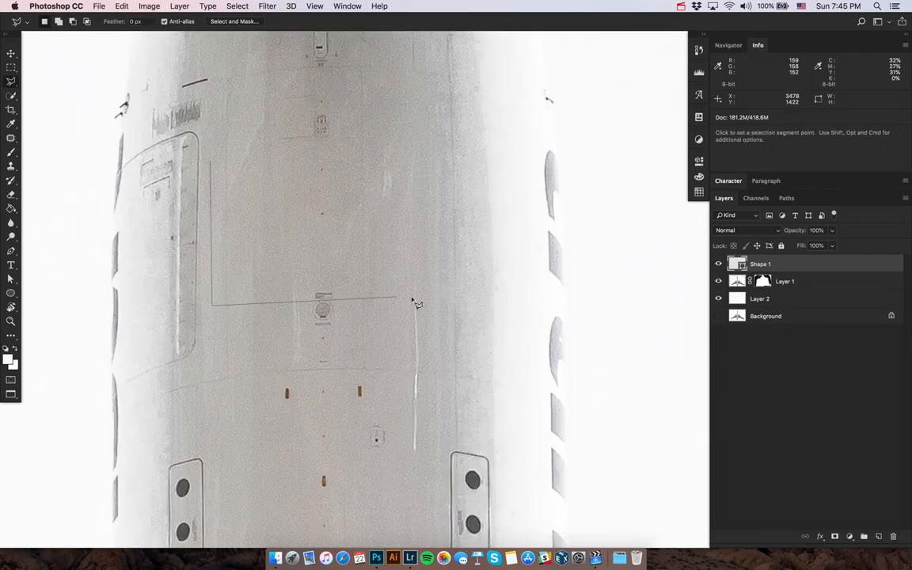
pyautogui.click(468, 301)
pyautogui.click(463, 124)
pyautogui.click(210, 161)
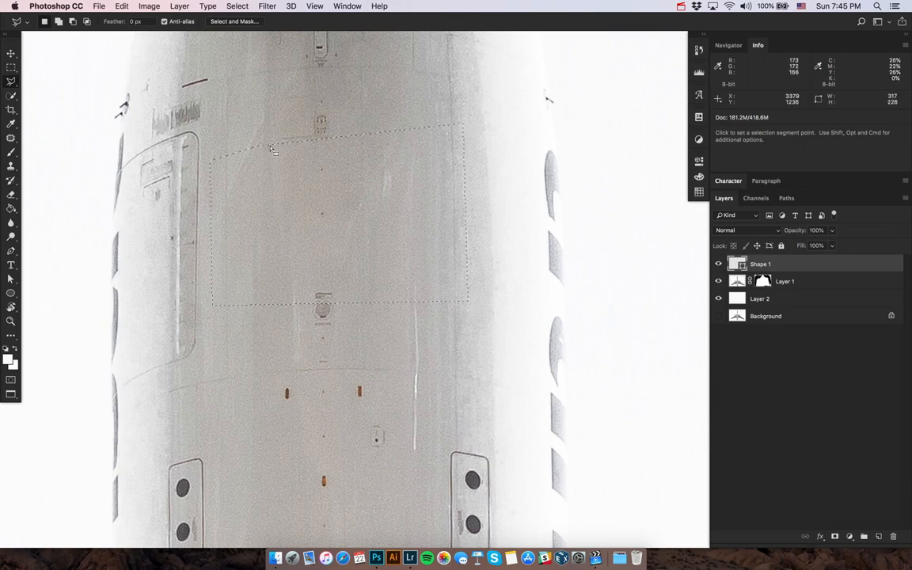
pyautogui.click(736, 274)
pyautogui.scroll(10, 492, 177)
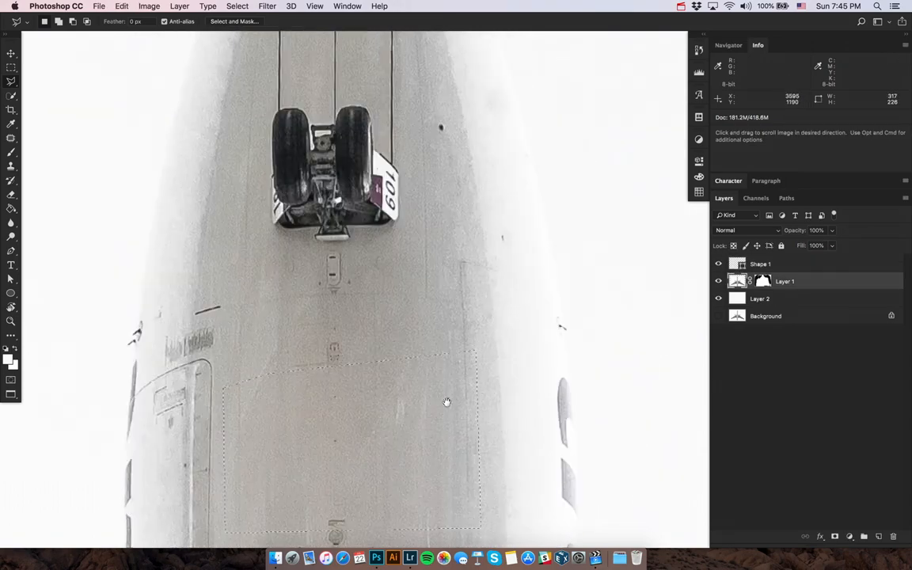
pyautogui.moveTo(523, 268); pyautogui.dragTo(521, 269)
pyautogui.click(780, 264)
pyautogui.press('super+v')
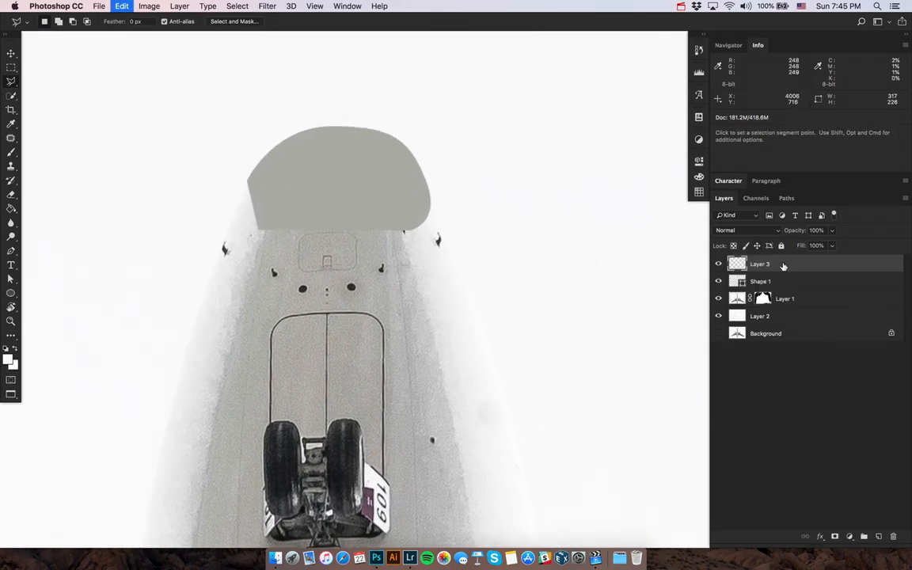
pyautogui.keyDown('alt'); pyautogui.click(778, 272); pyautogui.keyUp('alt')
# Step: Centre the pasted fuselage texture on the nose shape's outline, deselect, and shift the texture slightly down
pyautogui.press('v')
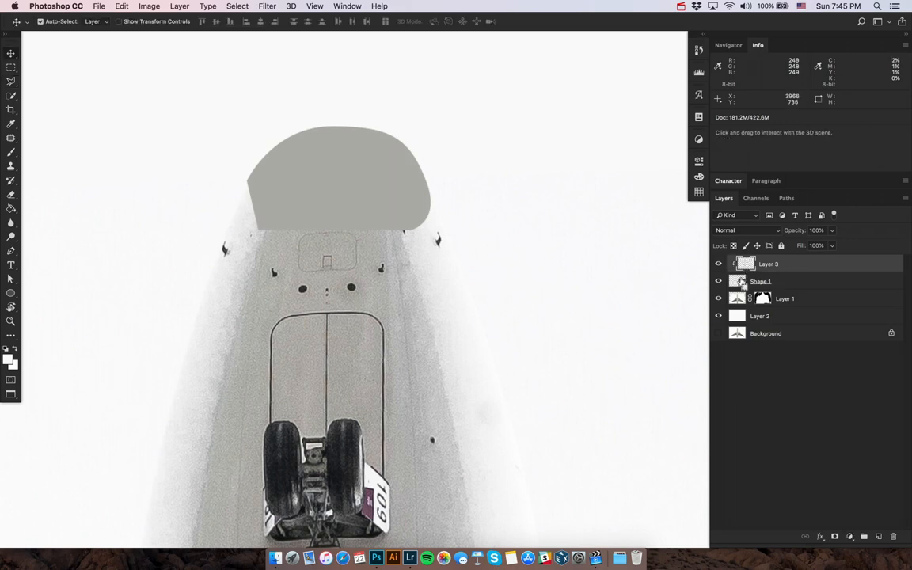
pyautogui.keyDown('super'); pyautogui.click(741, 282); pyautogui.keyUp('super')
pyautogui.click(259, 23)
pyautogui.click(218, 22)
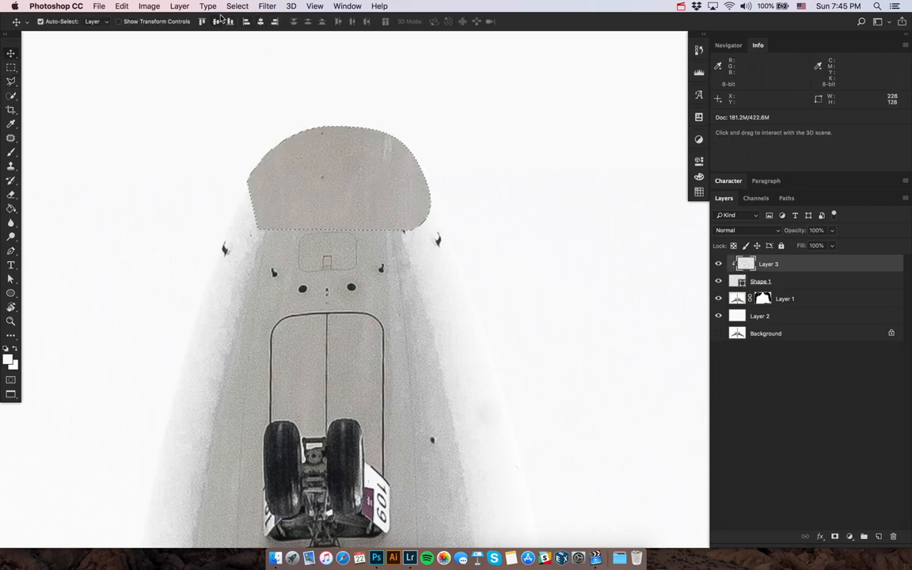
pyautogui.press('super+d')
pyautogui.moveTo(440, 153); pyautogui.dragTo(437, 216)
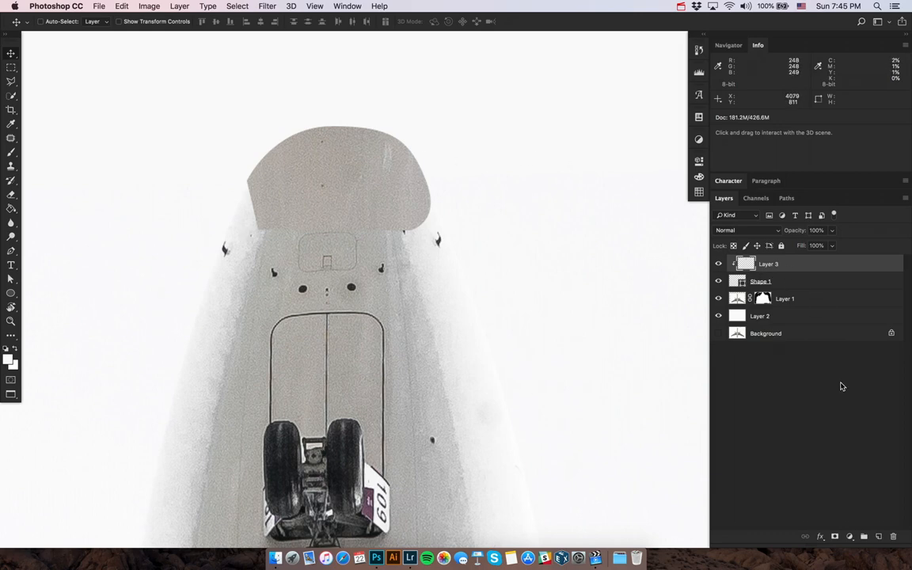
# Step: Add a clipped layer above the texture and fade the nose shape's outer edges to white with soft 150 and 100 px brushes
pyautogui.click(877, 537)
pyautogui.press('b')
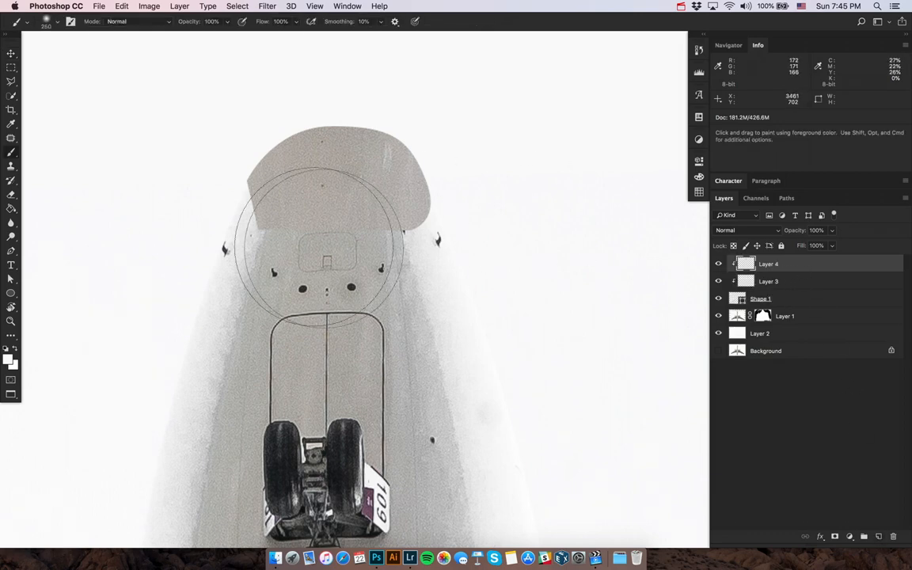
pyautogui.press('[')
pyautogui.press('[')
pyautogui.press('[')
pyautogui.press('[')
pyautogui.press('[')
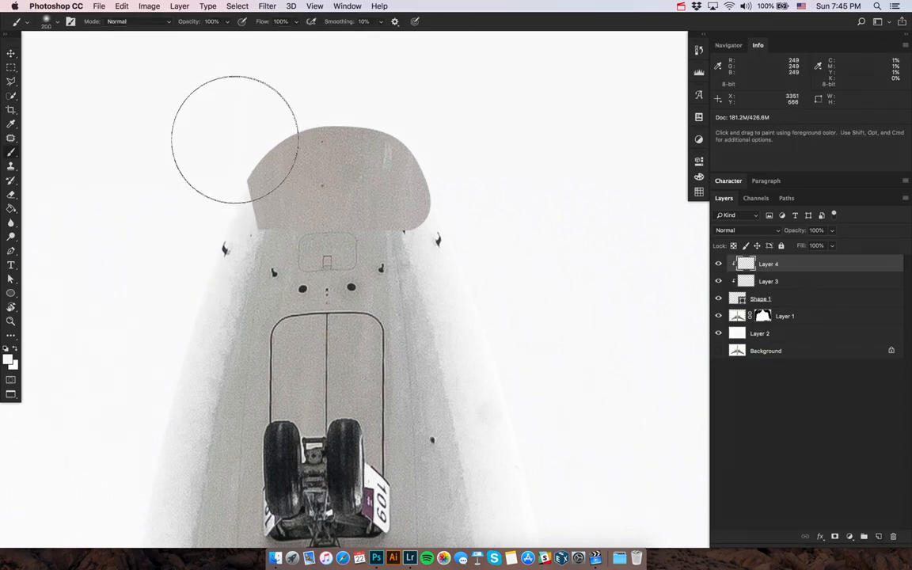
pyautogui.press(']')
pyautogui.moveTo(222, 142)
pyautogui.mouseDown()
pyautogui.moveTo(225, 110)
pyautogui.moveTo(246, 88)
pyautogui.mouseUp()
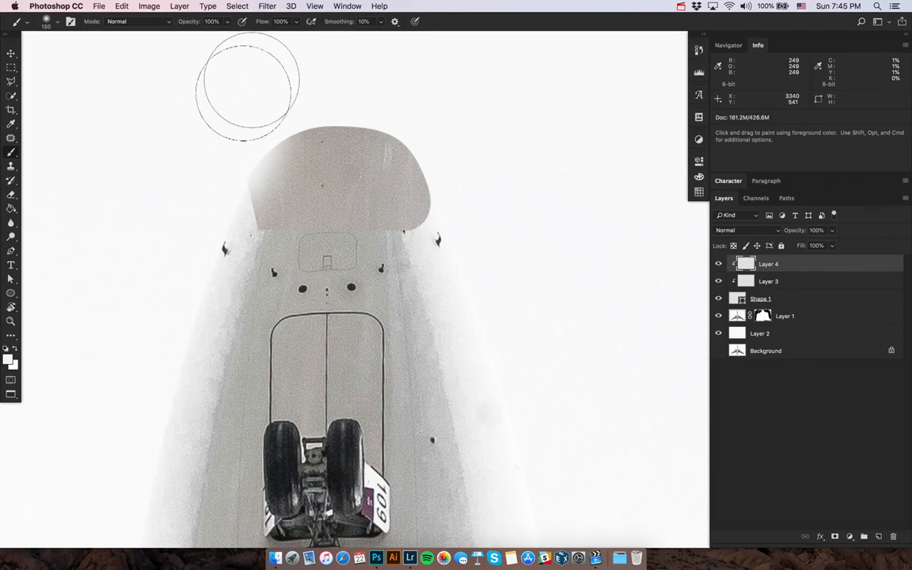
pyautogui.press('[')
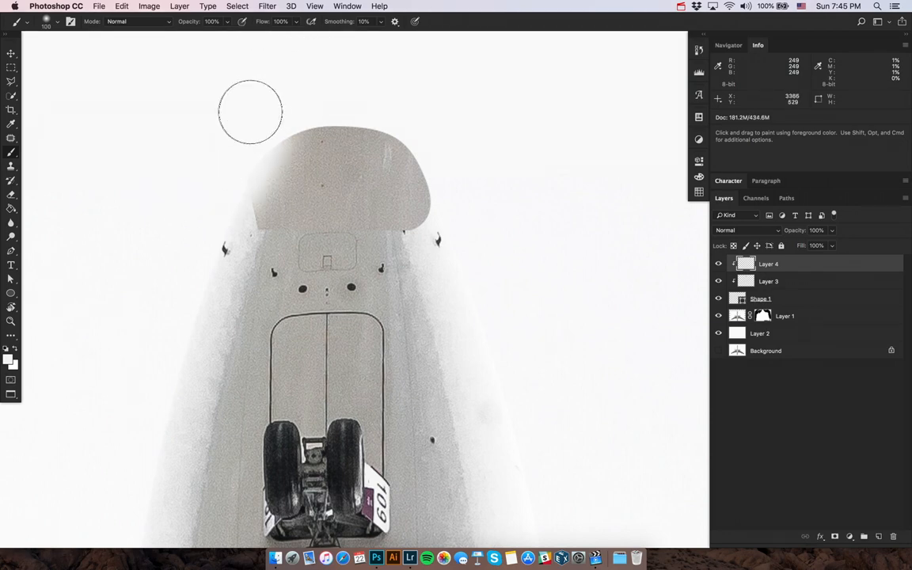
pyautogui.moveTo(411, 120)
pyautogui.mouseDown()
pyautogui.moveTo(472, 192)
pyautogui.moveTo(334, 92)
pyautogui.moveTo(285, 97)
pyautogui.mouseUp()
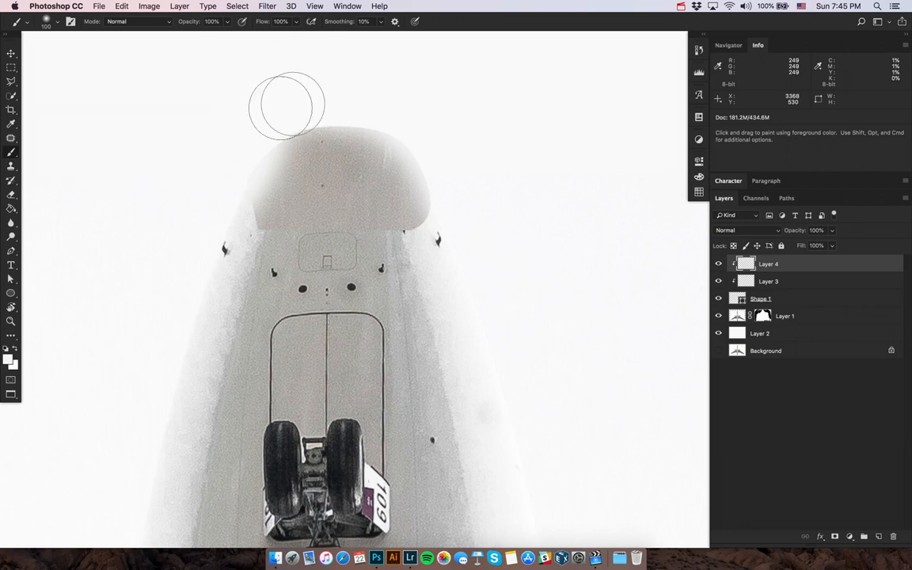
pyautogui.moveTo(484, 183)
pyautogui.mouseDown()
pyautogui.moveTo(461, 203)
pyautogui.moveTo(277, 83)
pyautogui.moveTo(439, 117)
pyautogui.moveTo(452, 215)
pyautogui.moveTo(431, 231)
pyautogui.moveTo(402, 91)
pyautogui.moveTo(234, 116)
pyautogui.moveTo(238, 161)
pyautogui.moveTo(191, 208)
pyautogui.mouseUp()
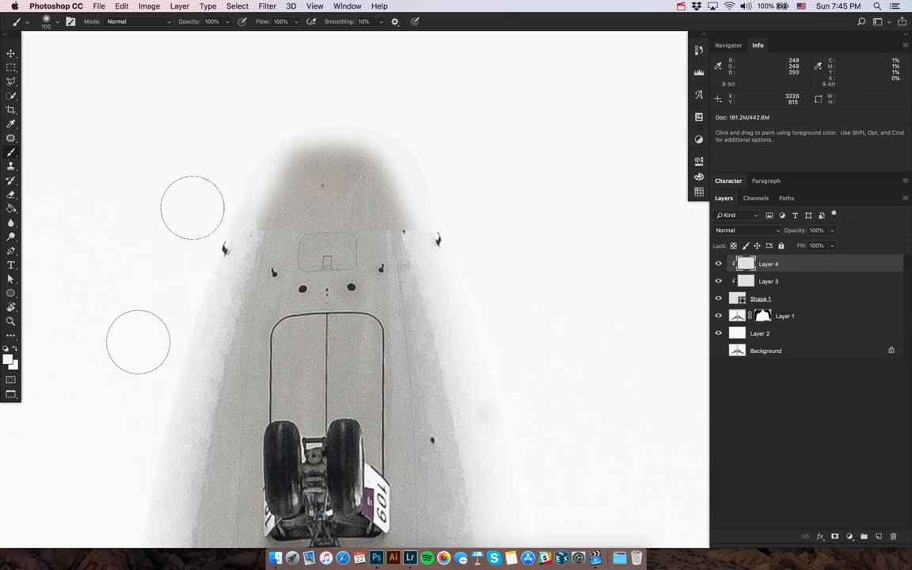
# Step: Compare the rebuilt nose with and without the clipped texture on Layer 3
pyautogui.press('v')
pyautogui.moveTo(395, 232); pyautogui.dragTo(413, 202)
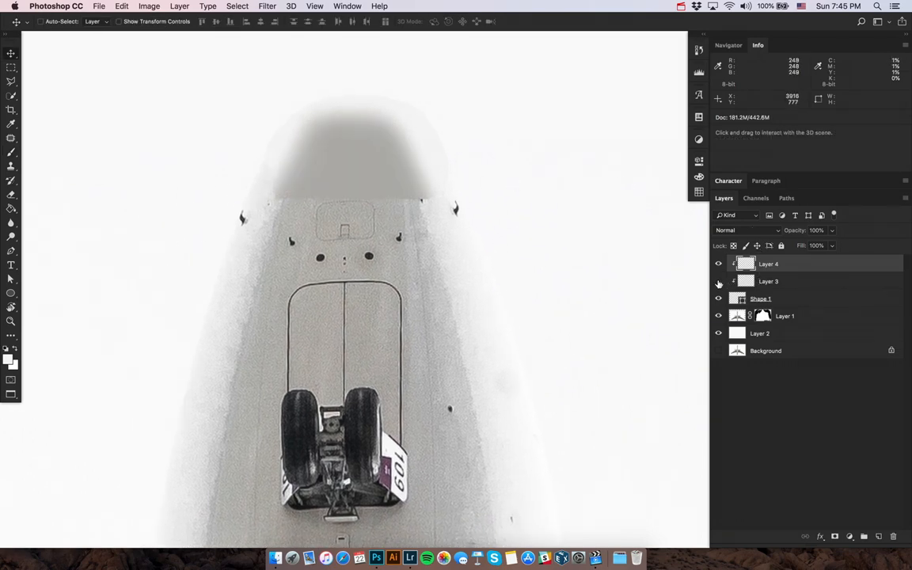
pyautogui.click(760, 281)
pyautogui.moveTo(543, 239)
pyautogui.mouseDown()
pyautogui.moveTo(542, 206)
pyautogui.moveTo(539, 244)
pyautogui.mouseUp()
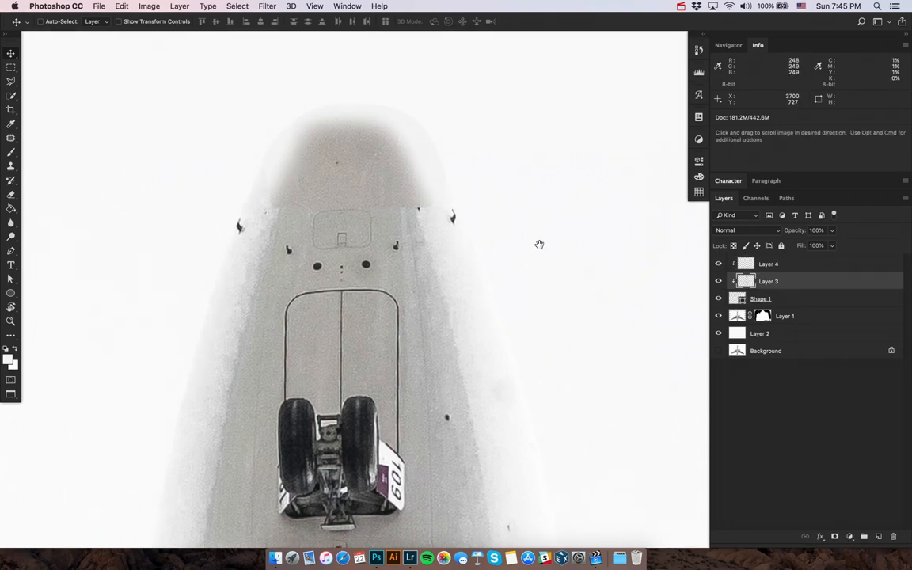
pyautogui.moveTo(492, 200); pyautogui.dragTo(498, 239)
# Step: Refine the nose shape's anchor points and curve handles, narrowing the shape to about 223 px
pyautogui.click(736, 300)
pyautogui.press('a')
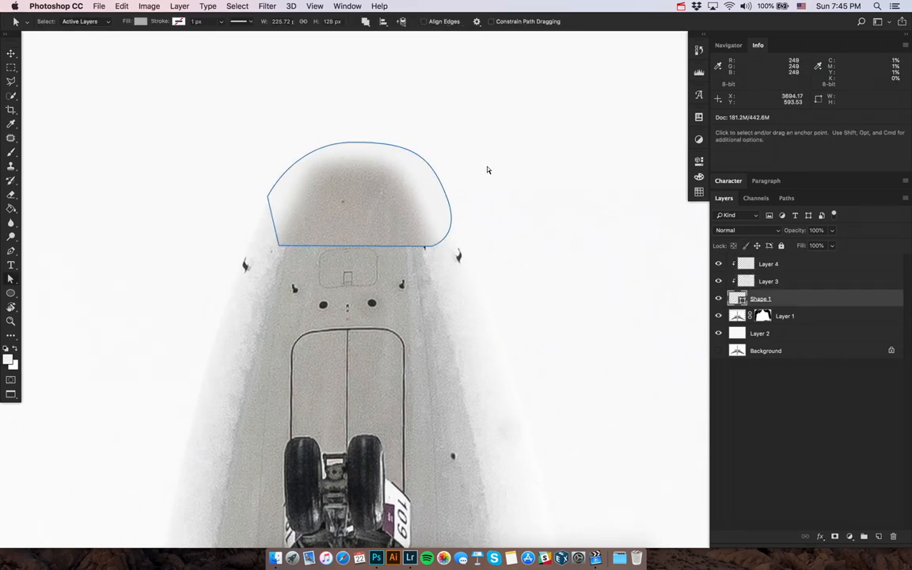
pyautogui.moveTo(380, 89); pyautogui.dragTo(353, 148)
pyautogui.moveTo(446, 197); pyautogui.dragTo(443, 197)
pyautogui.moveTo(426, 156); pyautogui.dragTo(420, 153)
pyautogui.click(268, 197)
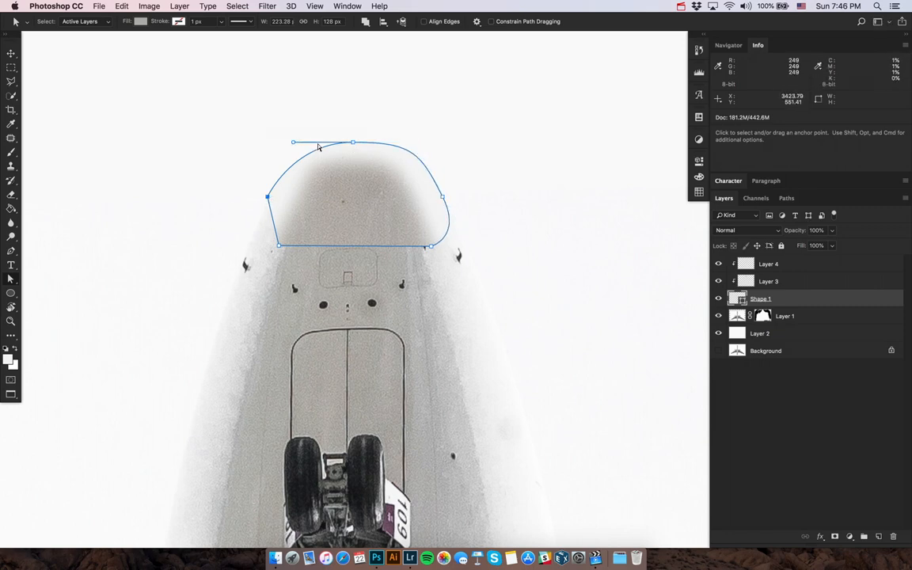
pyautogui.click(331, 88)
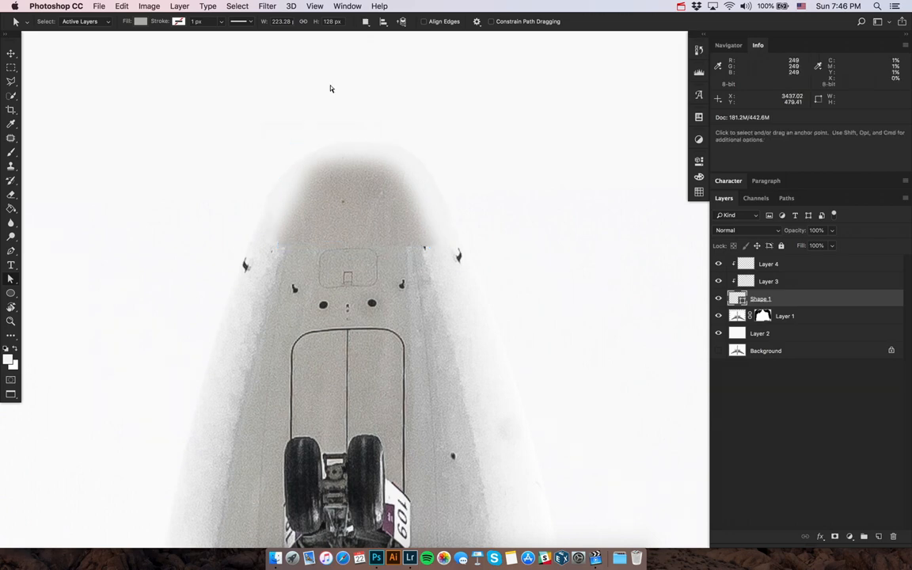
# Step: Outline a four-sided selection of plain fuselage skin just below the nose landing gear, about 312 by 199 px
pyautogui.press('v')
pyautogui.moveTo(492, 196); pyautogui.dragTo(492, 155)
pyautogui.scroll(-3, 479, 158)
pyautogui.press('l')
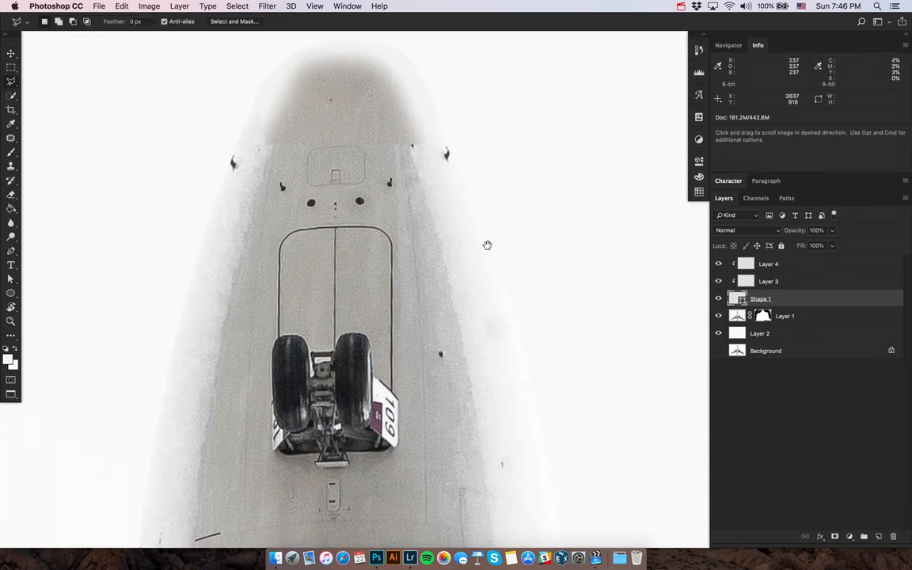
pyautogui.scroll(-8, 486, 245)
pyautogui.click(237, 270)
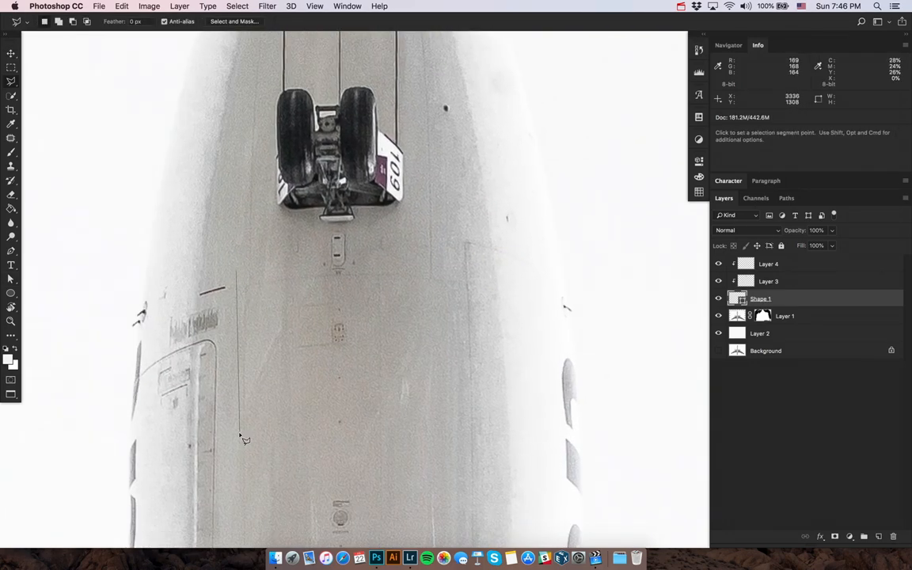
pyautogui.click(237, 429)
pyautogui.click(488, 423)
pyautogui.click(484, 270)
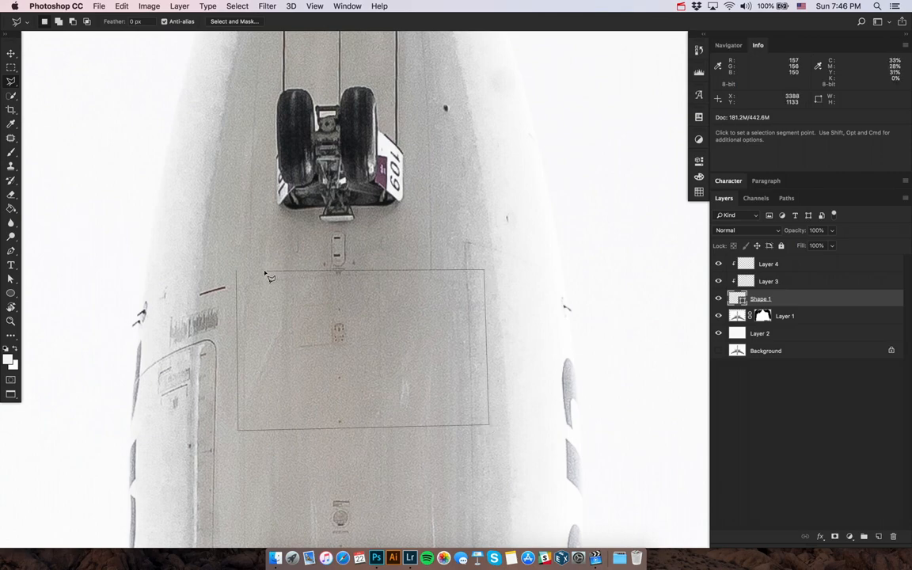
pyautogui.click(237, 270)
# Step: Copy the selected fuselage skin from Layer 1 and paste it as a clipped layer directly above Layer 3
pyautogui.click(740, 317)
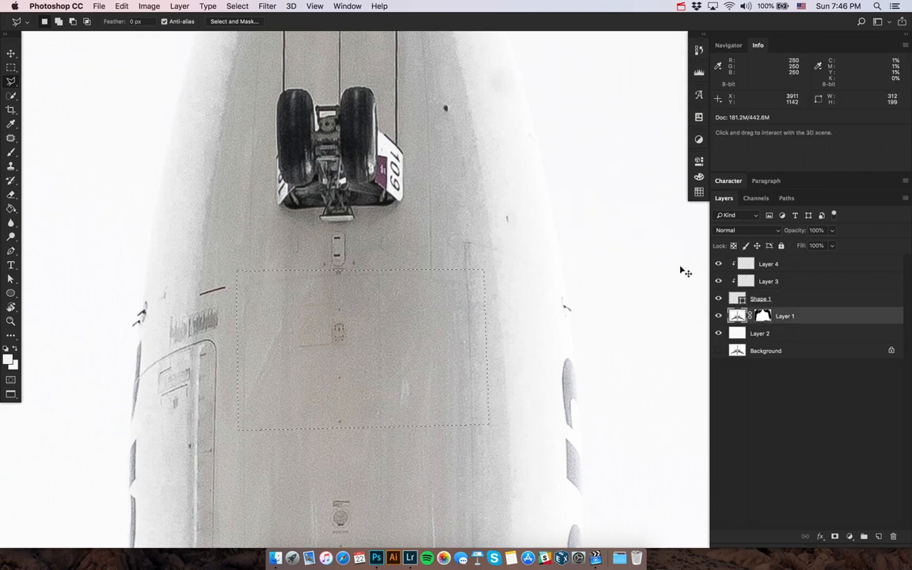
pyautogui.moveTo(437, 147); pyautogui.dragTo(438, 301)
pyautogui.click(772, 284)
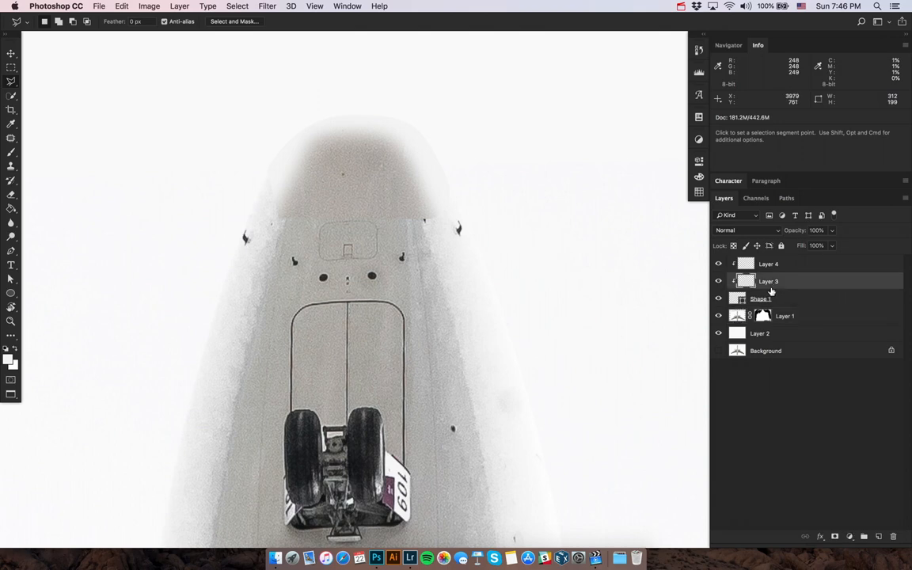
pyautogui.press('super+v')
# Step: Centre the pasted texture horizontally and vertically on the nose shape's outline, deselect, and delete the old texture on Layer 3
pyautogui.press('v')
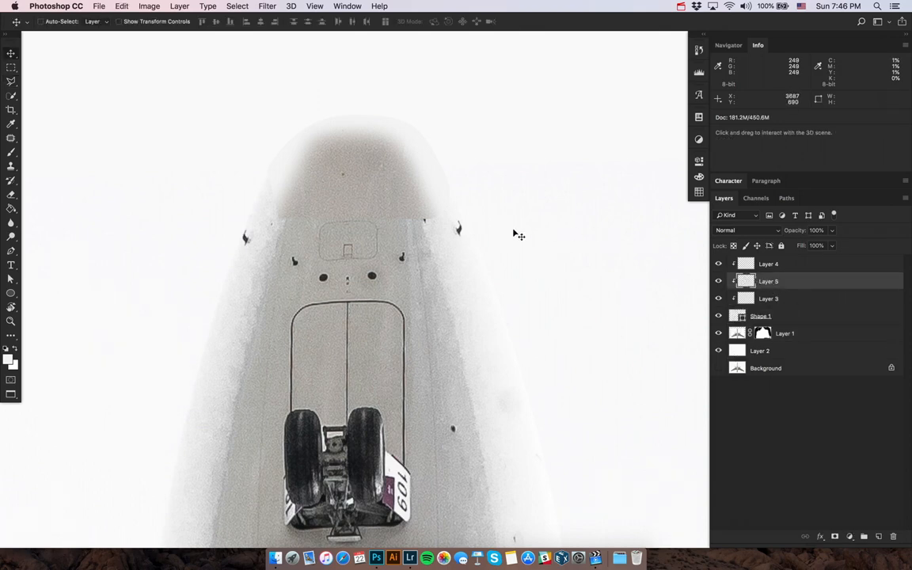
pyautogui.keyDown('super'); pyautogui.click(735, 315); pyautogui.keyUp('super')
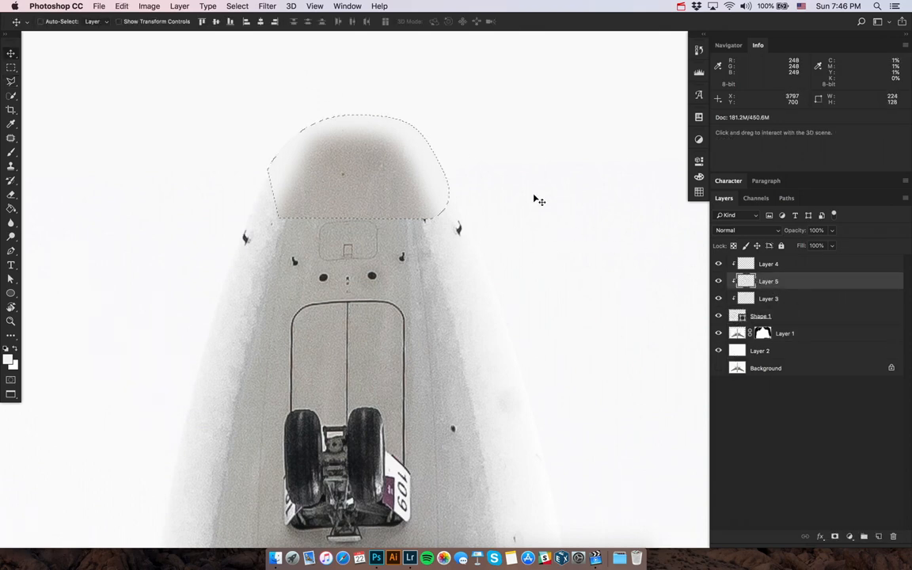
pyautogui.click(260, 22)
pyautogui.click(216, 21)
pyautogui.press('super+d')
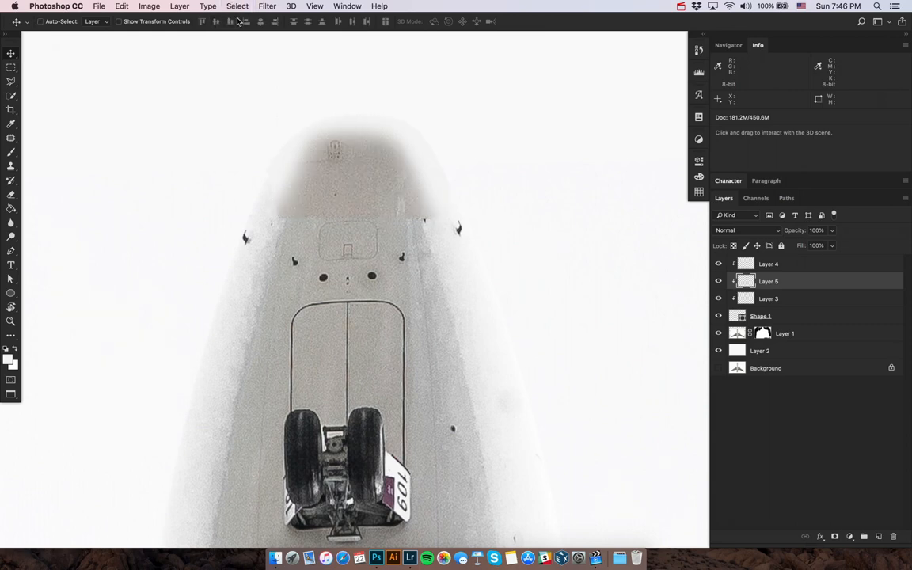
pyautogui.click(770, 299)
pyautogui.press('Delete')
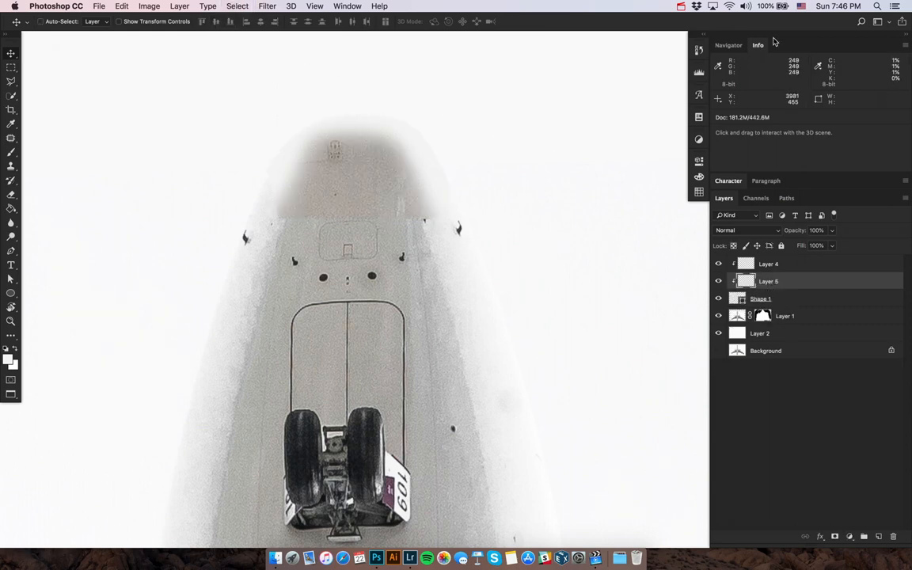
# Step: Lower the saturation of the nose texture on Layer 5 to -31 with Hue/Saturation
pyautogui.press('super+l')
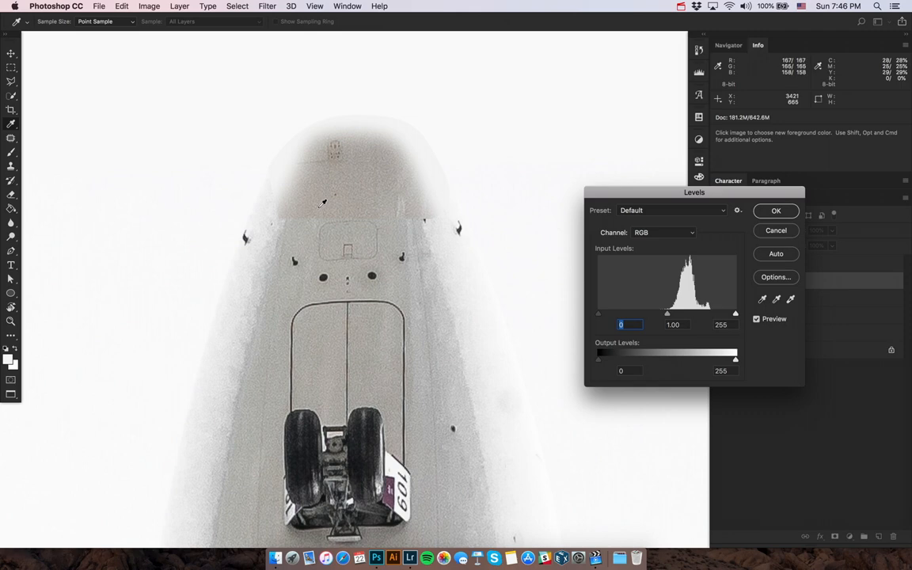
pyautogui.press('Escape')
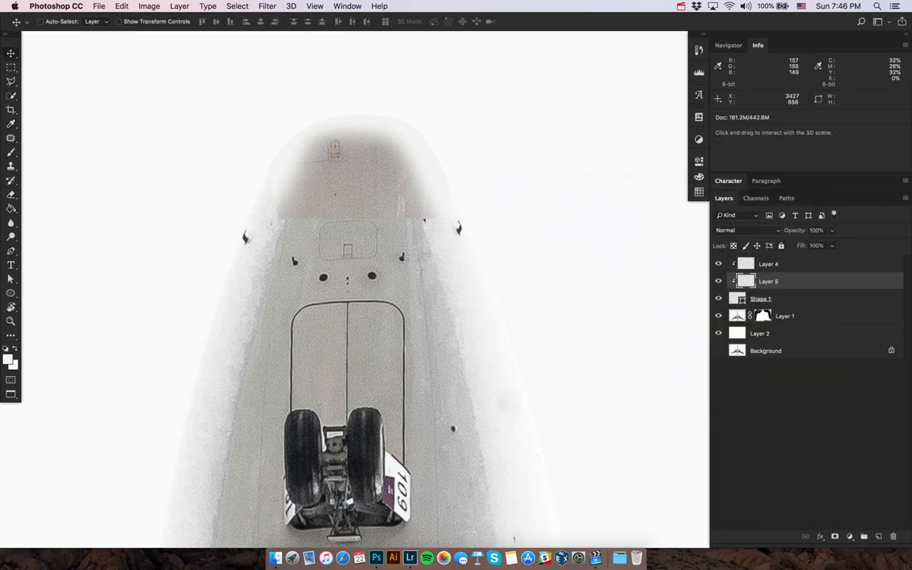
pyautogui.press('super+u')
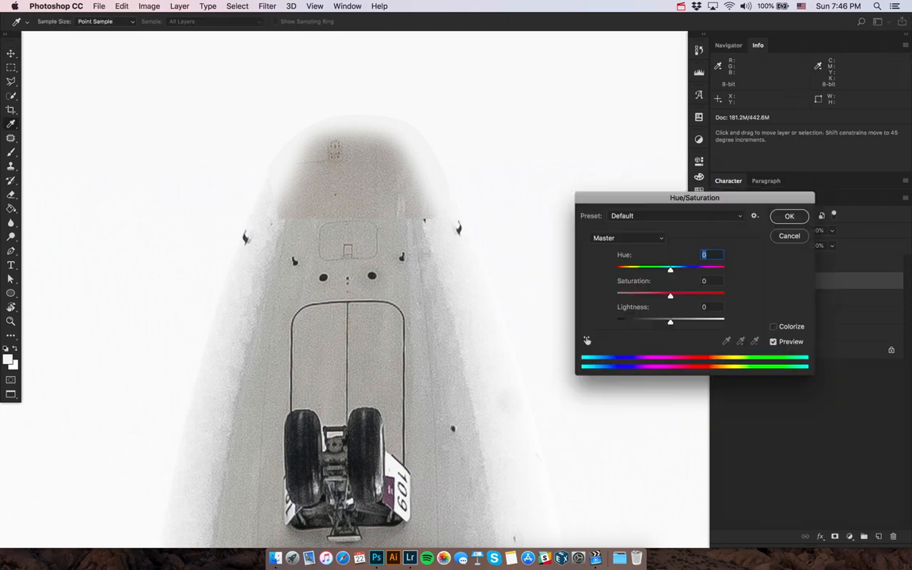
pyautogui.press('Tab')
pyautogui.press('Down')
pyautogui.press('Down')
pyautogui.press('Down')
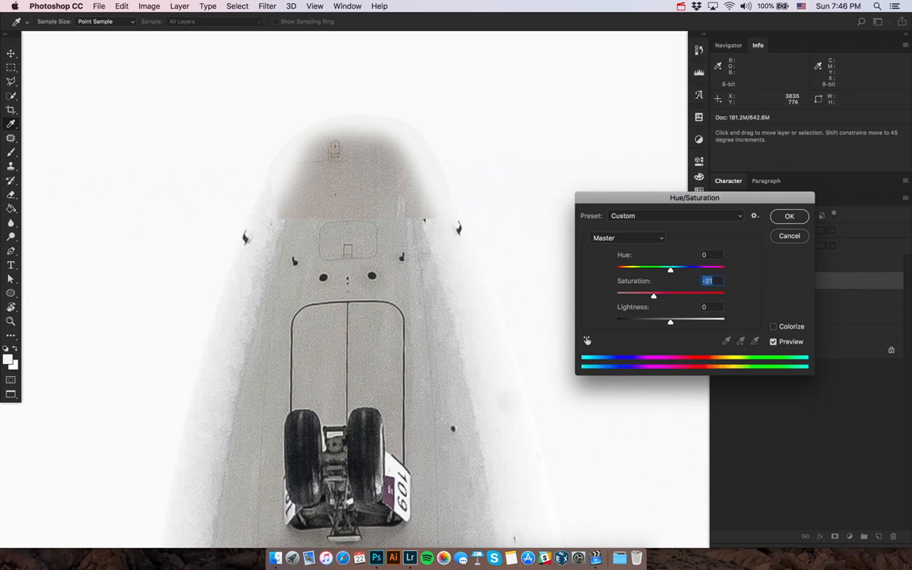
pyautogui.press('Return')
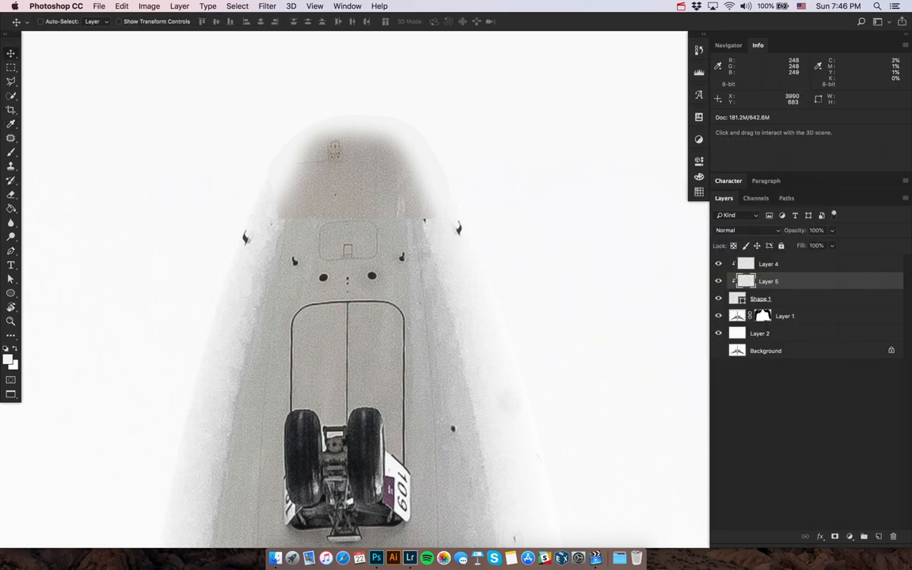
# Step: Compare the nose with and without Layer 4's white edge fade and check the transform bounds of the Layer 5 texture
pyautogui.click(718, 264)
pyautogui.click(718, 264)
pyautogui.press('super+t')
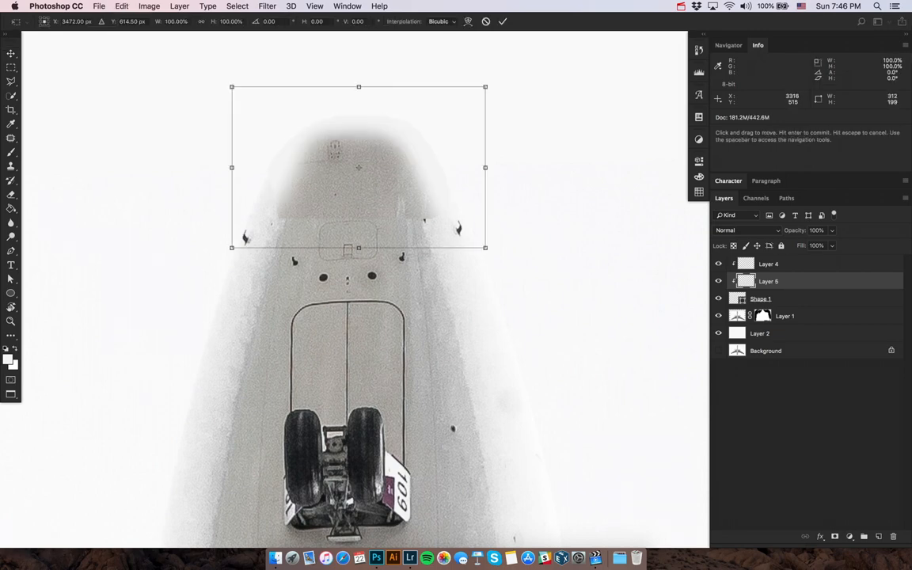
pyautogui.press('Return')
pyautogui.moveTo(399, 124)
pyautogui.mouseDown()
pyautogui.moveTo(399, 175)
pyautogui.moveTo(389, 73)
pyautogui.moveTo(389, 124)
pyautogui.mouseUp()
pyautogui.scroll(2, 390, 123)
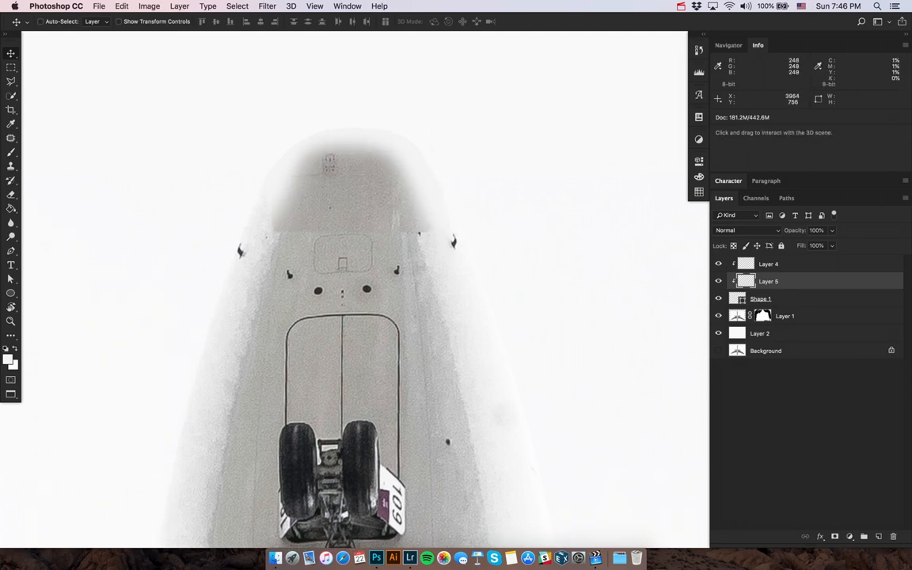
# Step: Change the fill colour of the nose shape on Shape 1 to white (ffffff)
pyautogui.doubleClick(738, 299)
pyautogui.moveTo(634, 347); pyautogui.dragTo(625, 331)
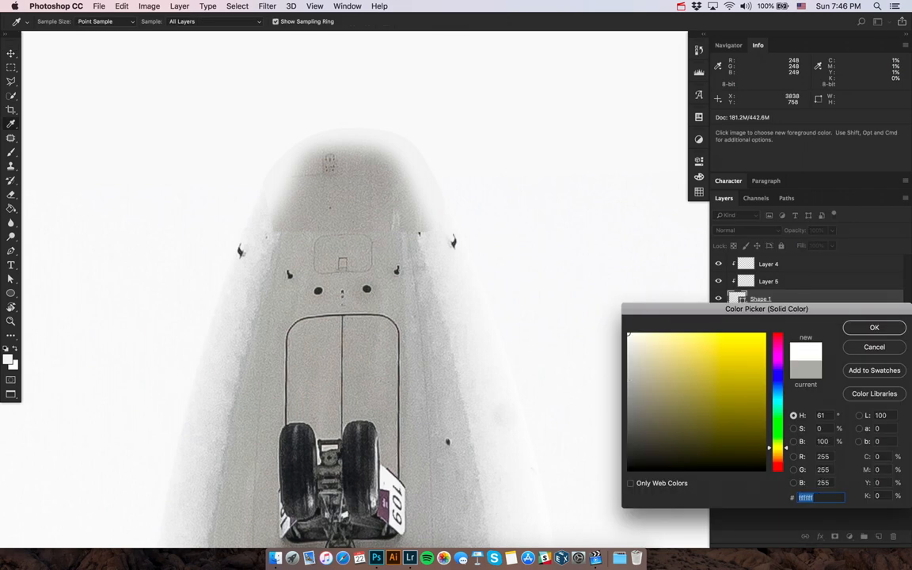
pyautogui.press('Return')
# Step: Fully desaturate the edge fade on Layer 4 with a Hue/Saturation saturation of -100
pyautogui.click(768, 263)
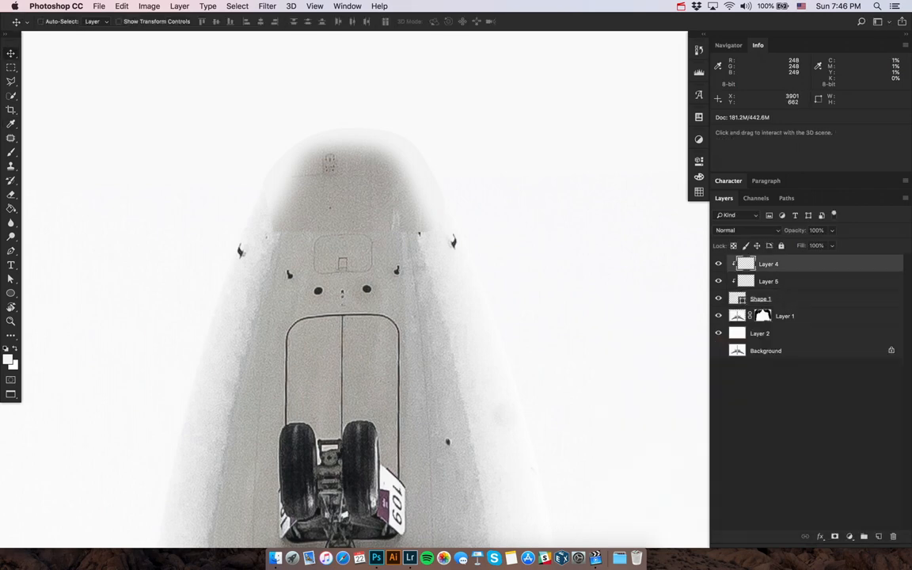
pyautogui.press('super+u')
pyautogui.press('Tab')
pyautogui.write('-100')
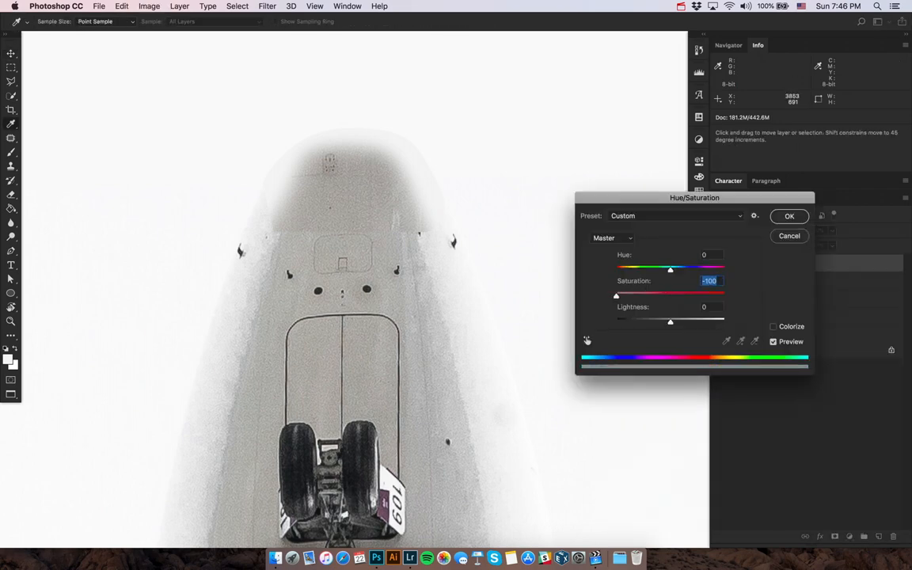
pyautogui.press('Return')
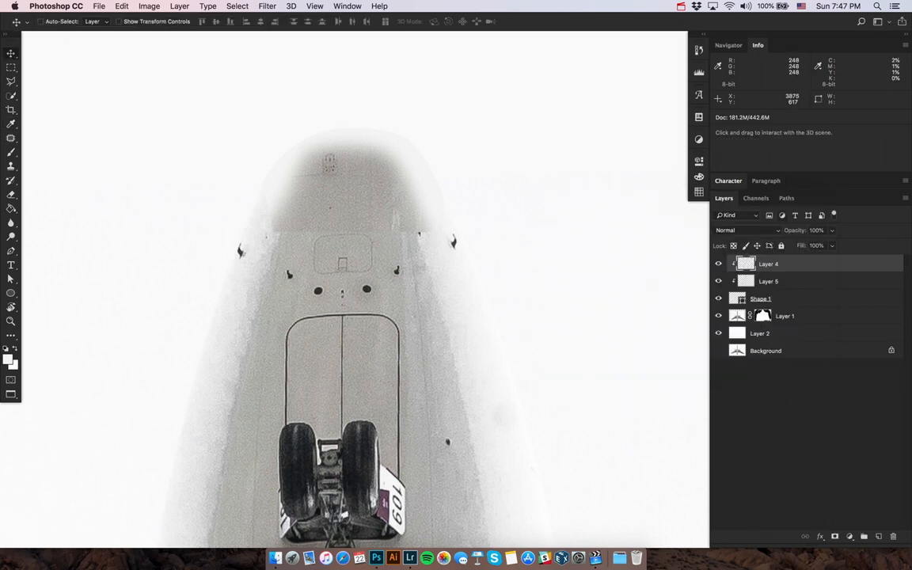
# Step: Check the nose without Layer 4's fade, and merge Layer 4, Layer 5 and Shape 1 into a single layer
pyautogui.click(718, 264)
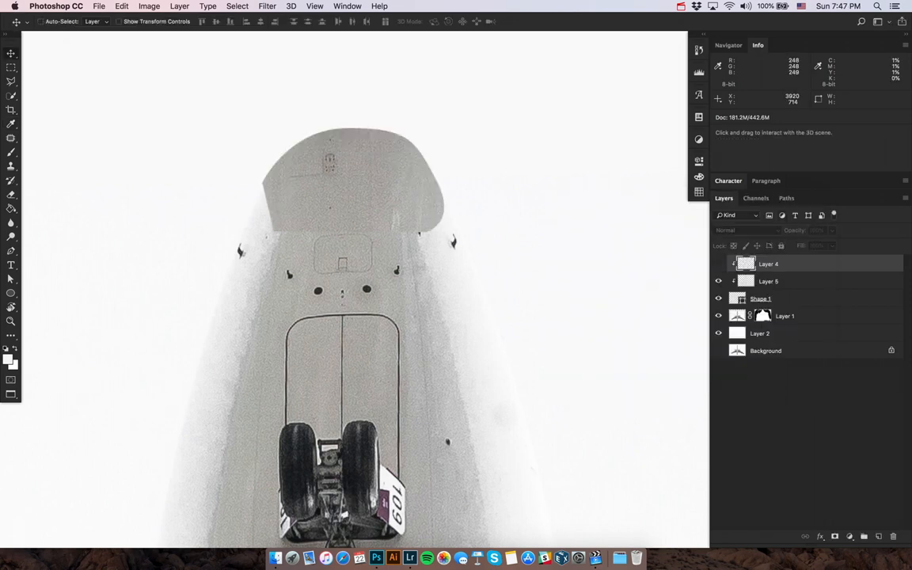
pyautogui.click(718, 264)
pyautogui.scroll(-2, 346, 289)
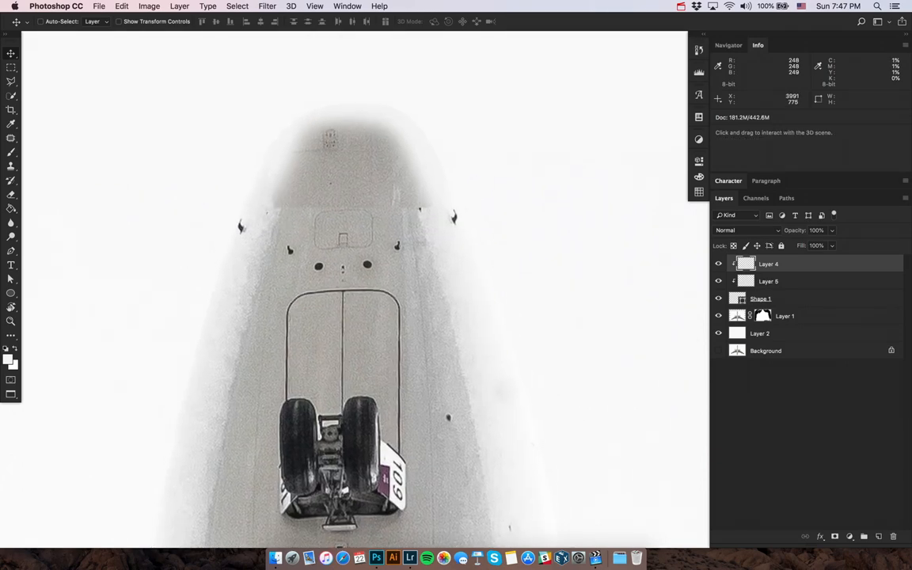
pyautogui.keyDown('shift'); pyautogui.click(790, 300); pyautogui.keyUp('shift')
pyautogui.press('super+e')
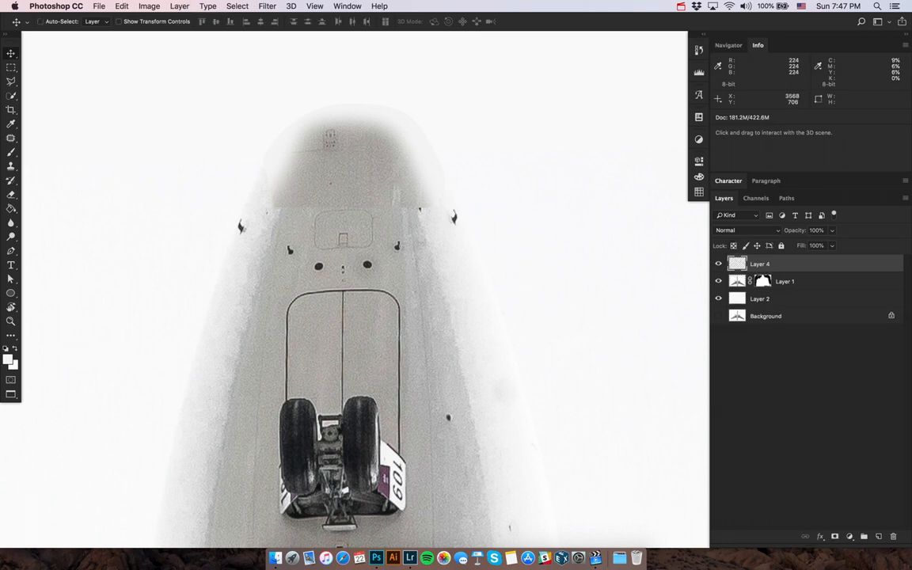
# Step: Erase the lower edge of the merged nose layer with a soft 25 px eraser to blend its seam into the fuselage
pyautogui.press('e')
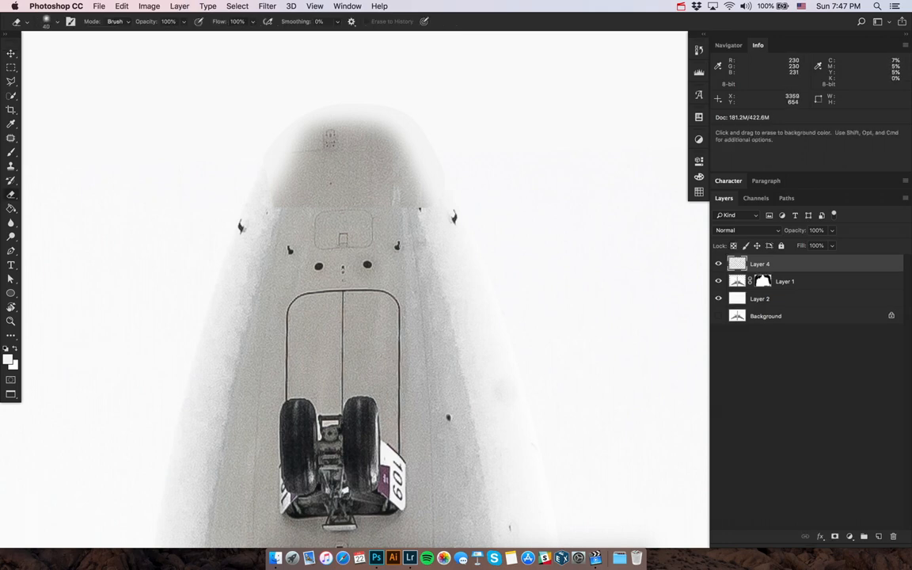
pyautogui.press('F2')
pyautogui.press(']')
pyautogui.press('super+comma')
pyautogui.press('super+comma')
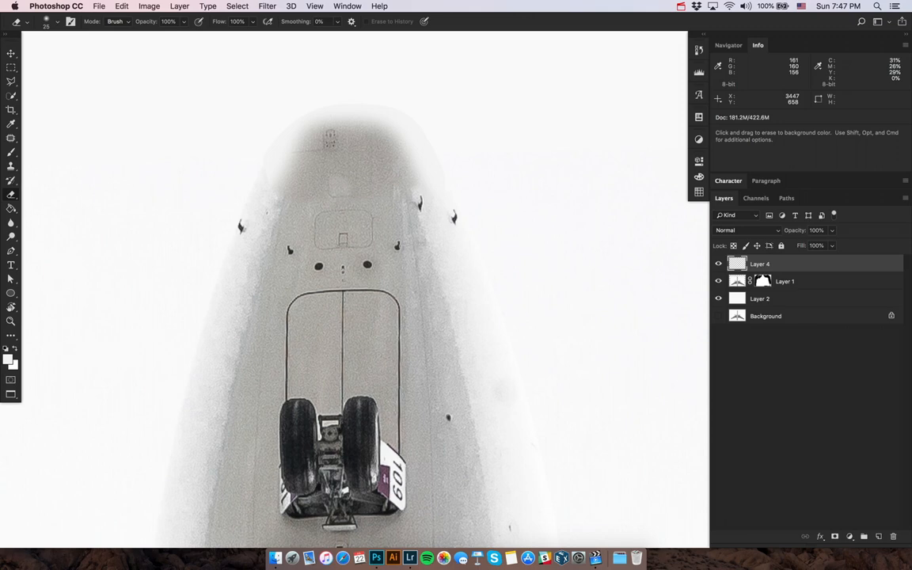
# Step: Enlarge the soft eraser to 70 px and erase the pale outer rim around the merged nose
pyautogui.press(']')
pyautogui.press(']')
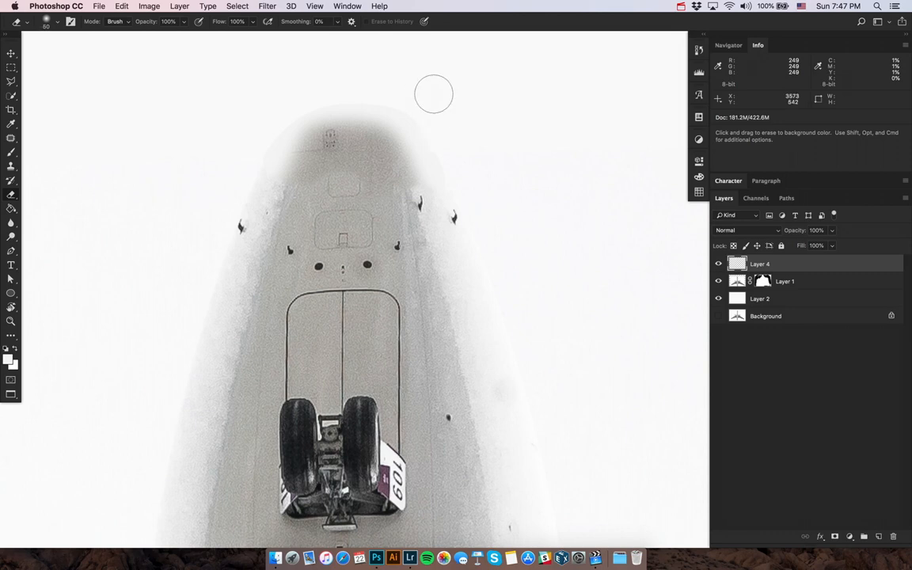
pyautogui.press(']')
pyautogui.press(']')
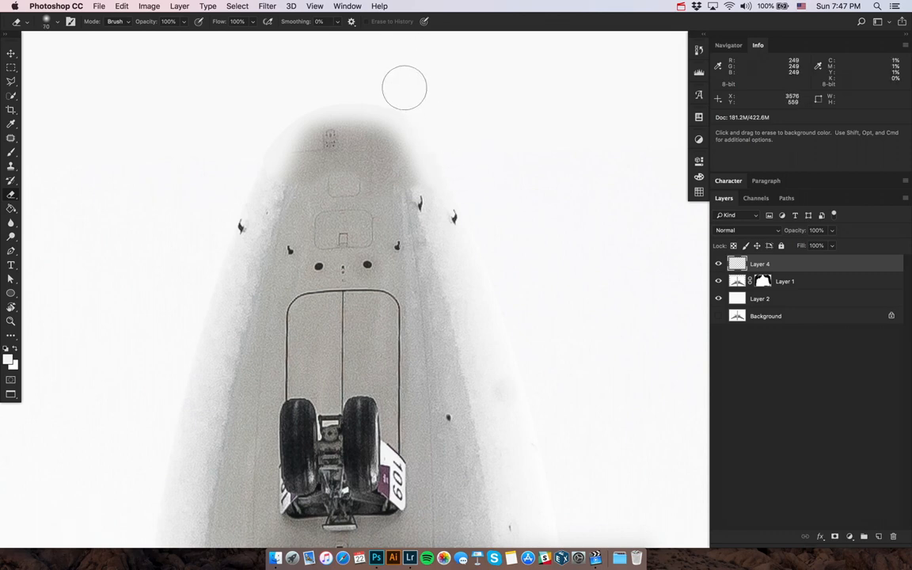
pyautogui.press('XF86MonBrightnessUp')
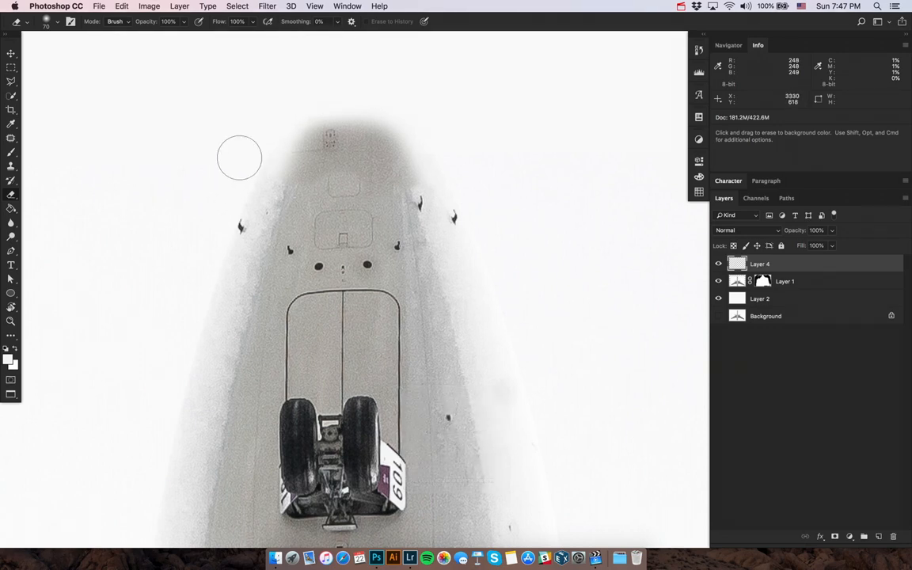
# Step: Brighten the merged nose layer slightly with a Curves midtone point at input 119, output 135
pyautogui.press('v')
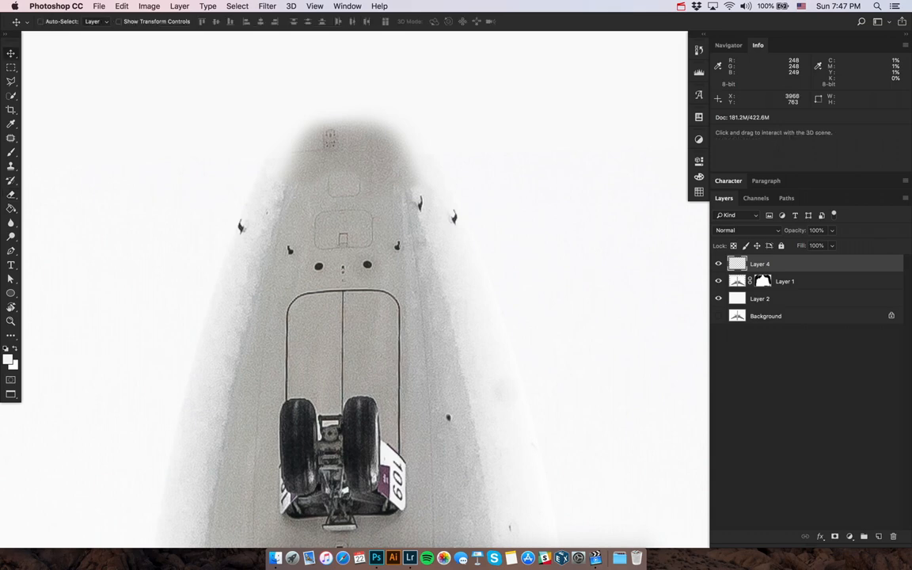
pyautogui.press('super+m')
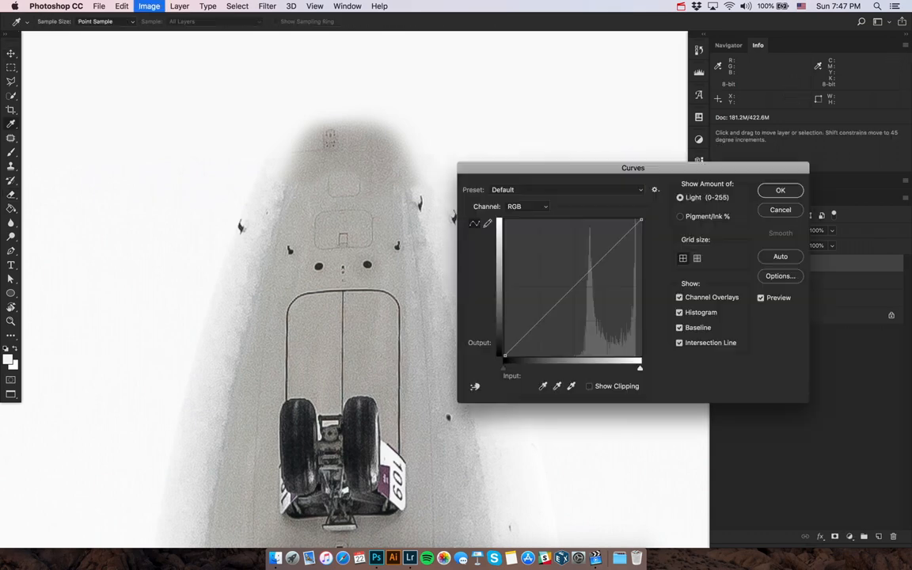
pyautogui.moveTo(569, 288); pyautogui.dragTo(567, 284)
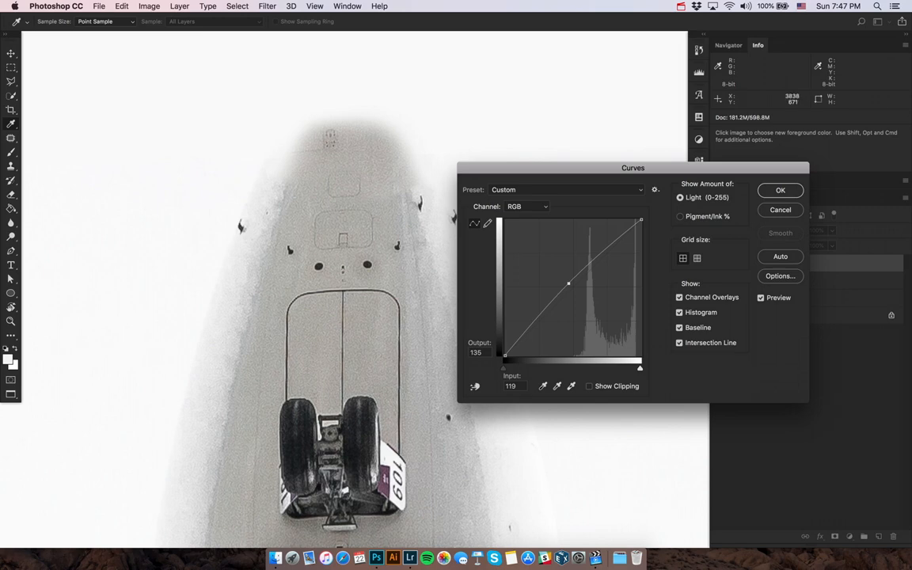
pyautogui.press('Return')
# Step: Compare the whole airplane with and without the rebuilt nose on Layer 4
pyautogui.moveTo(477, 253); pyautogui.dragTo(369, 136)
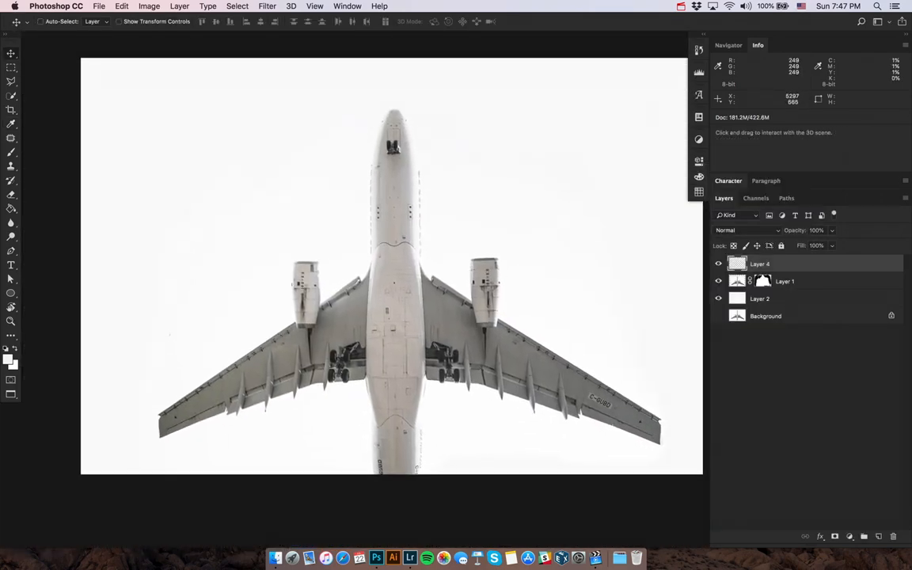
pyautogui.click(718, 264)
pyautogui.click(718, 265)
pyautogui.click(718, 265)
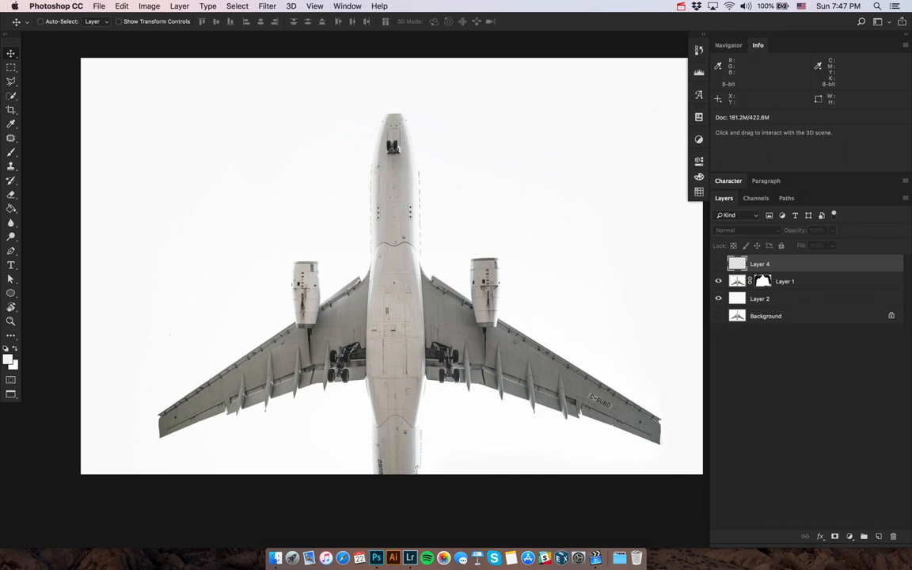
pyautogui.click(718, 265)
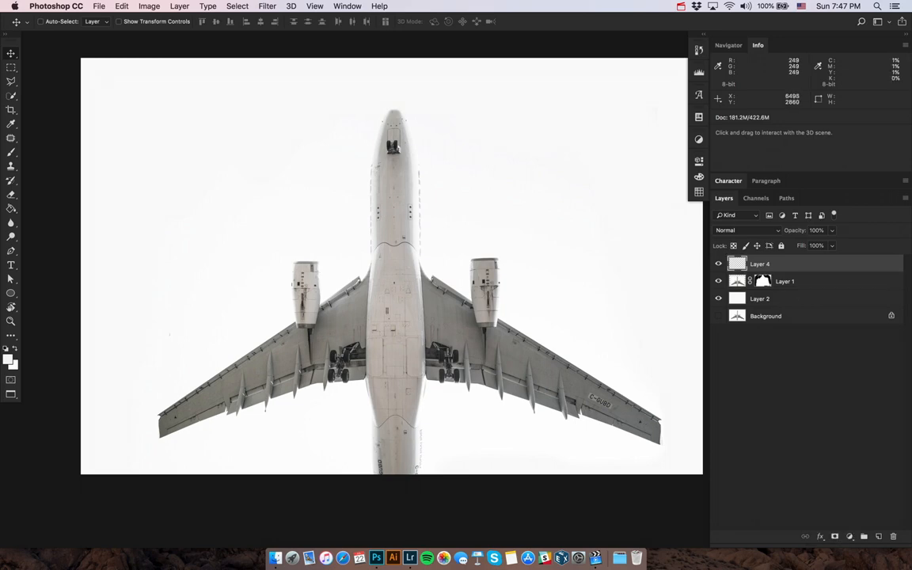
# Step: Add a Color Balance adjustment layer above Layer 4 and shift its midtones slightly toward blue and cyan
pyautogui.click(850, 535)
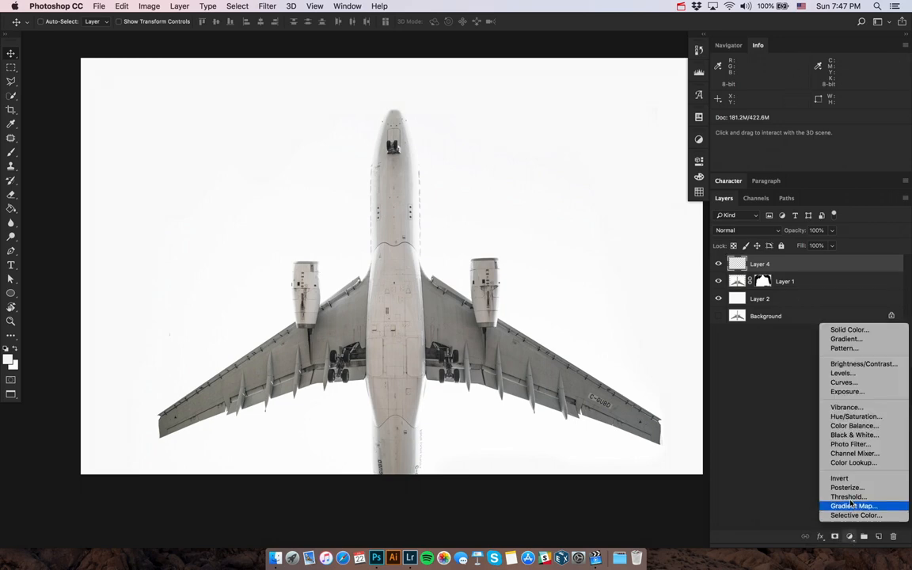
pyautogui.click(854, 426)
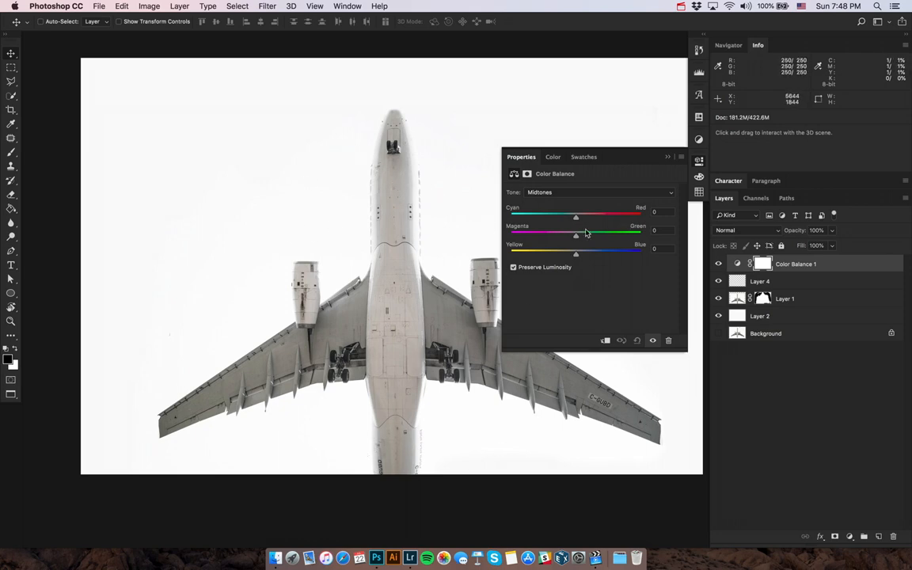
pyautogui.moveTo(575, 257)
pyautogui.mouseDown()
pyautogui.moveTo(623, 253)
pyautogui.moveTo(581, 257)
pyautogui.mouseUp()
pyautogui.moveTo(584, 254); pyautogui.dragTo(582, 255)
pyautogui.moveTo(575, 216); pyautogui.dragTo(572, 220)
pyautogui.click(699, 160)
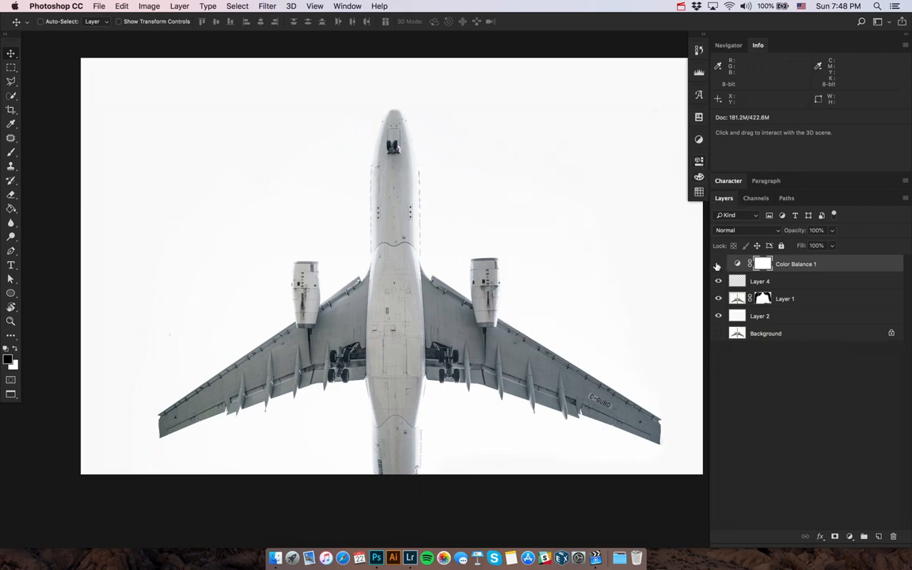
# Step: Compare the airplane with and without the Color Balance adjustment
pyautogui.click(718, 264)
pyautogui.click(719, 264)
pyautogui.click(718, 264)
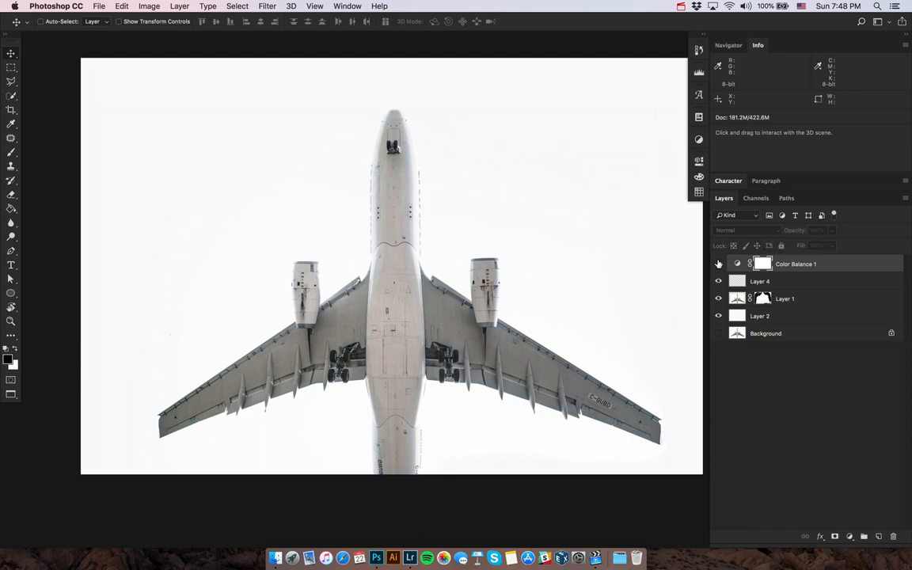
pyautogui.click(718, 265)
pyautogui.hscroll(3, 546, 285)
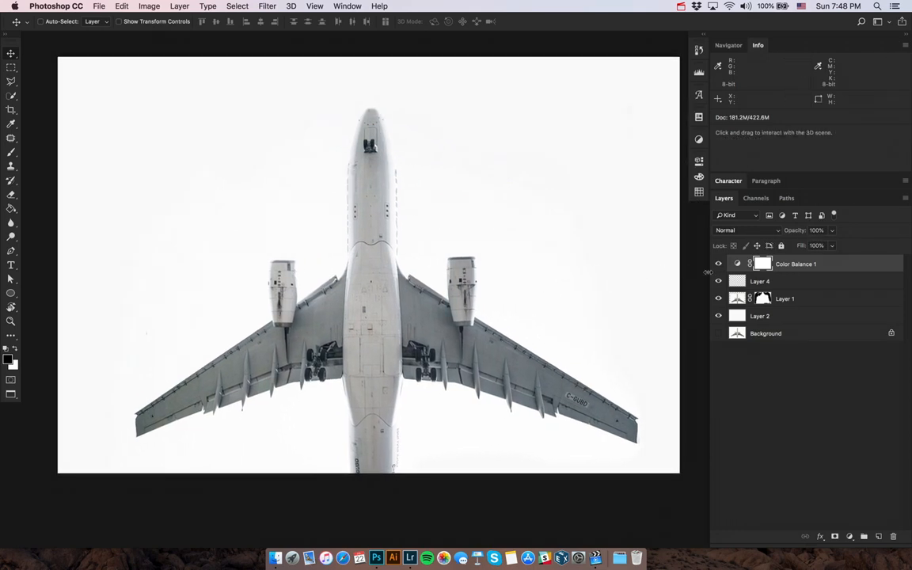
# Step: Add a default Channel Mixer adjustment layer directly above Layer 4, set its blend mode to Soft Light, and compare its effect
pyautogui.click(801, 284)
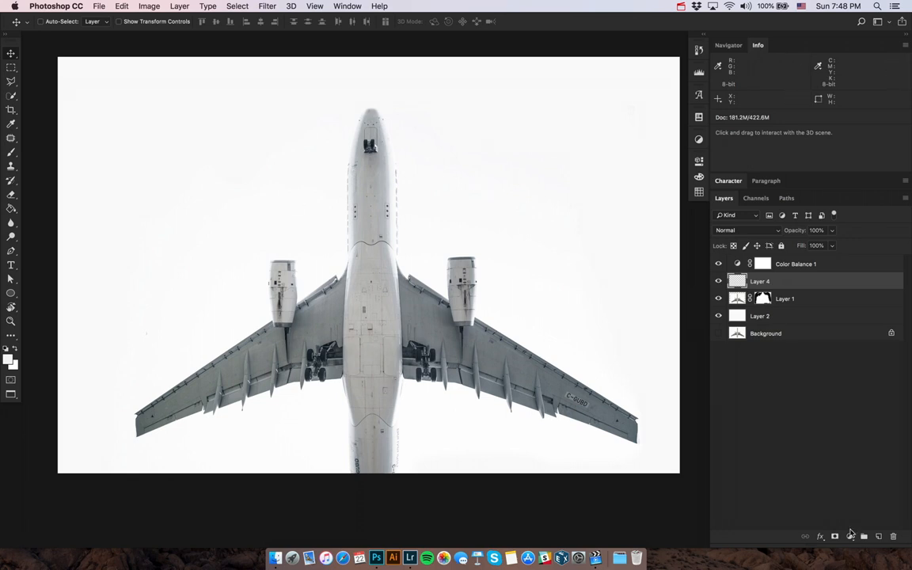
pyautogui.click(849, 536)
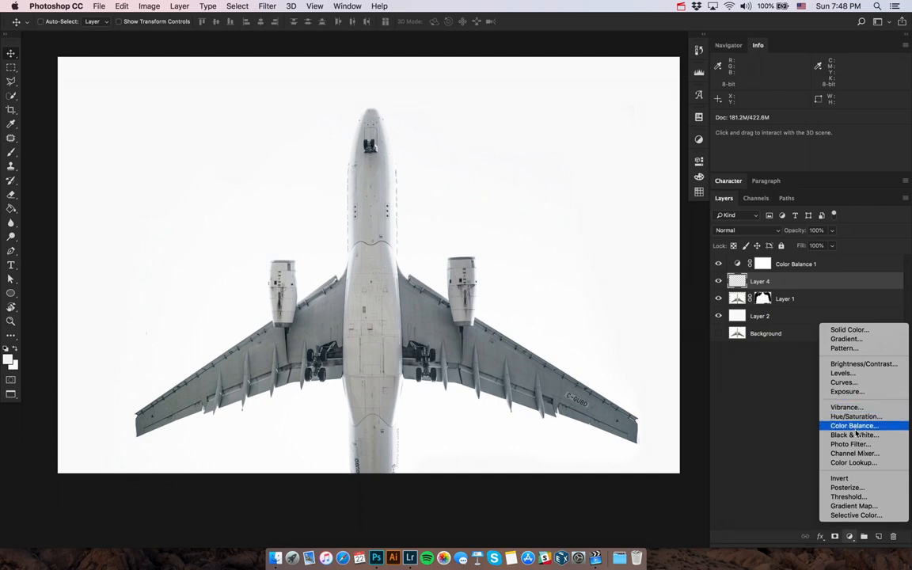
pyautogui.click(853, 453)
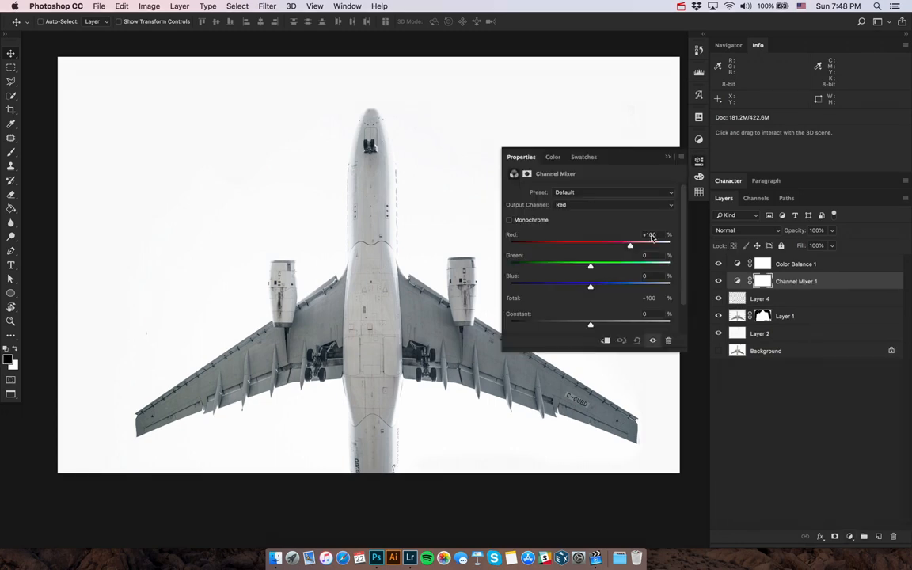
pyautogui.click(699, 160)
pyautogui.click(747, 230)
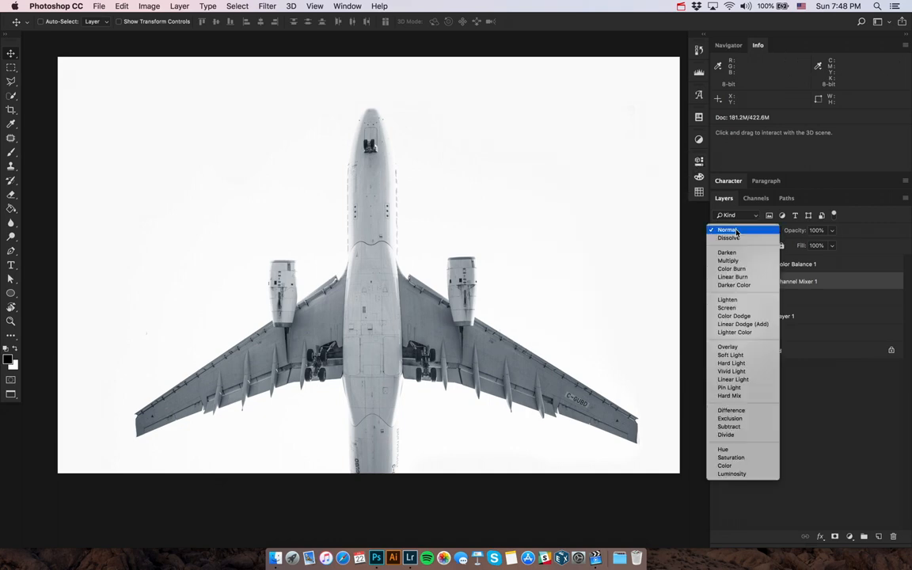
pyautogui.click(742, 356)
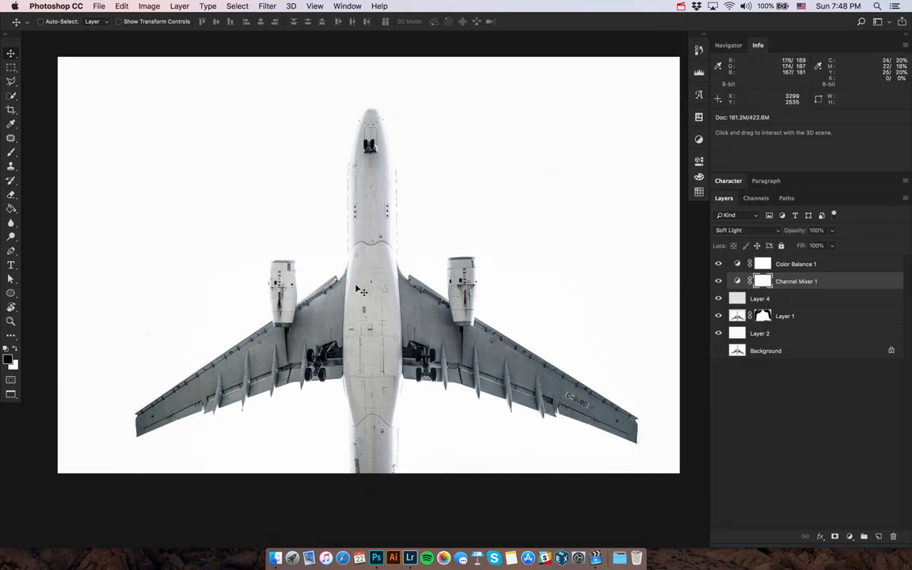
pyautogui.click(719, 283)
pyautogui.click(719, 283)
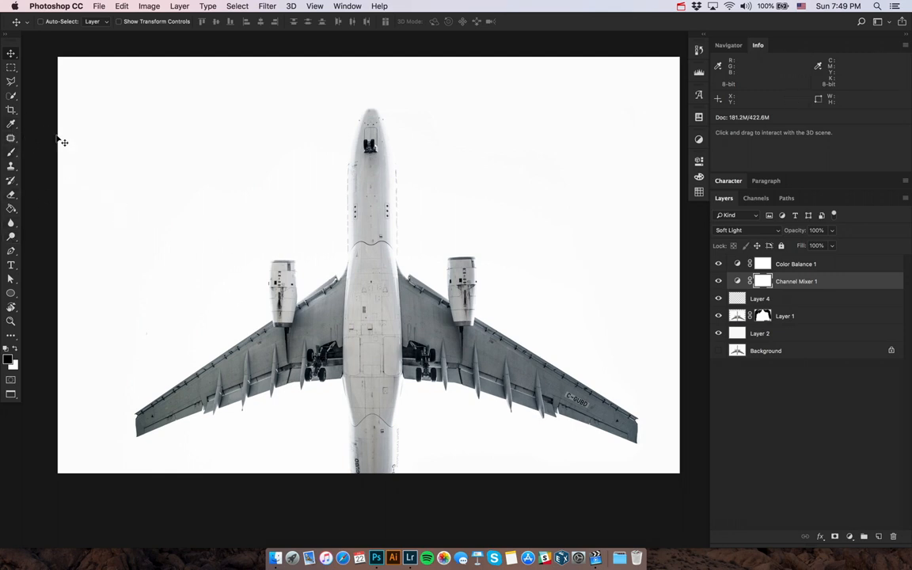
# Step: Paint black with a soft brush on the Channel Mixer mask over both main landing gears to remove the darkening there
pyautogui.press('b')
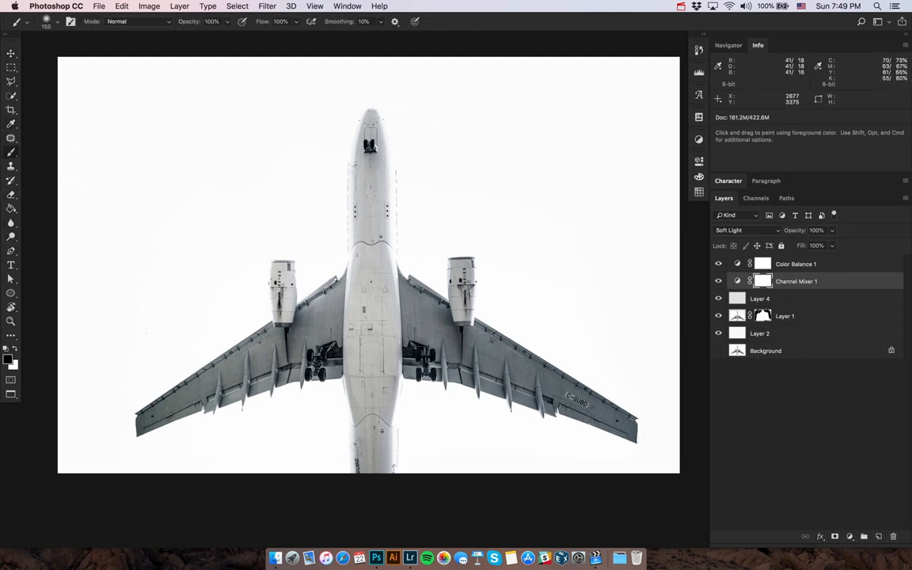
pyautogui.press('F2')
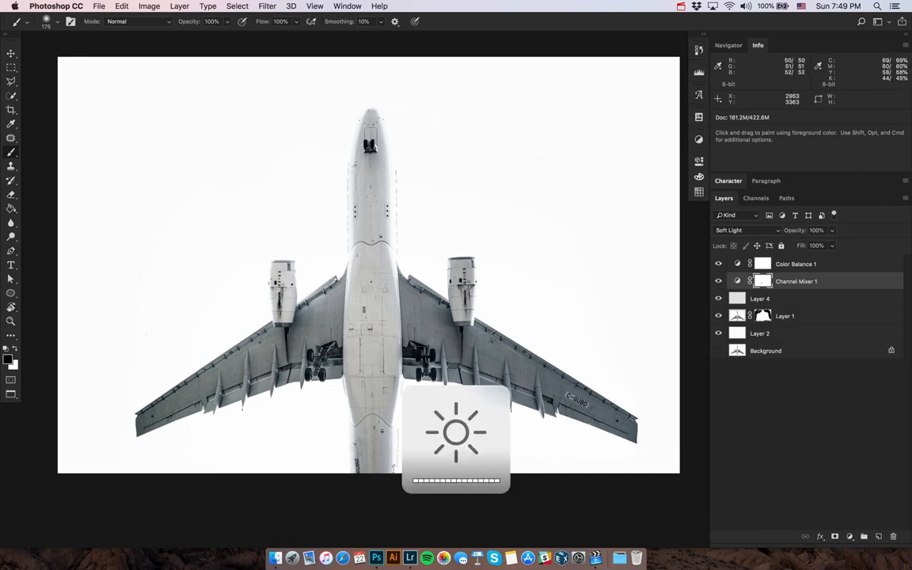
pyautogui.press('super+z')
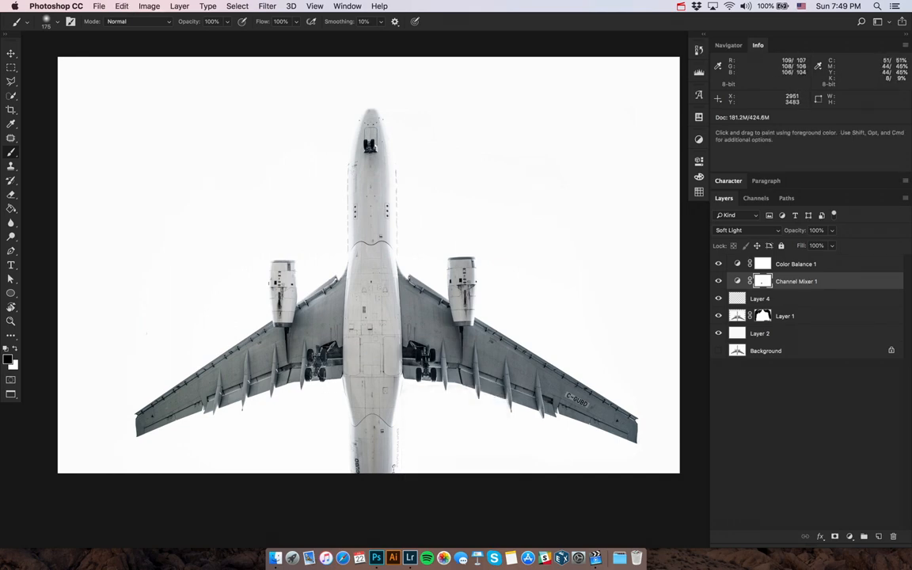
pyautogui.press('super+z')
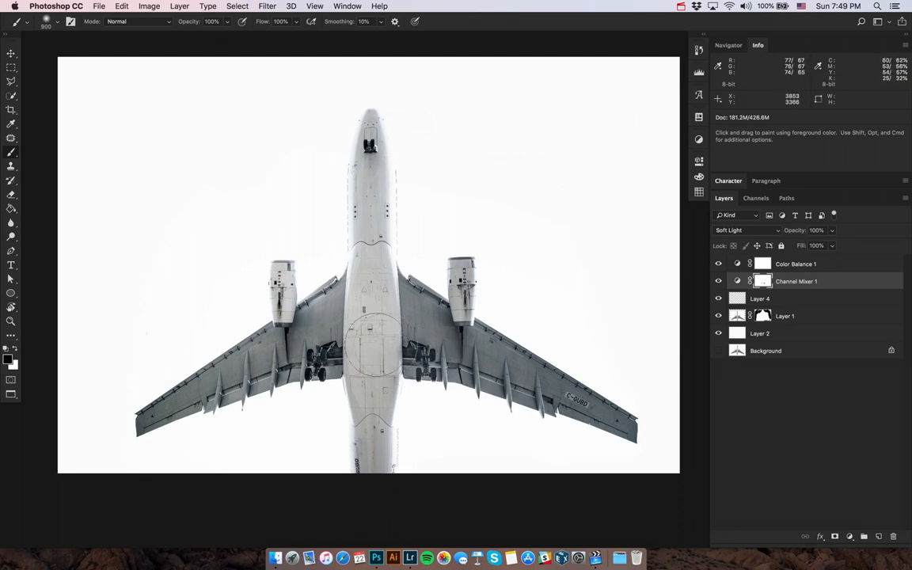
pyautogui.press('XF86MonBrightnessUp')
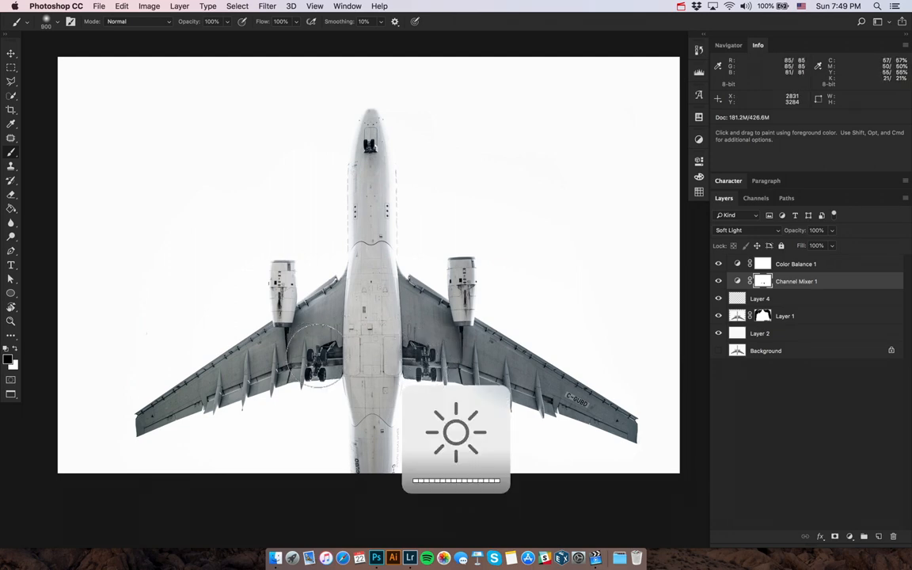
# Step: Select Layer 4 and set the foreground color to a neutral gray with hue 0, saturation 0 and brightness 50%
pyautogui.click(790, 302)
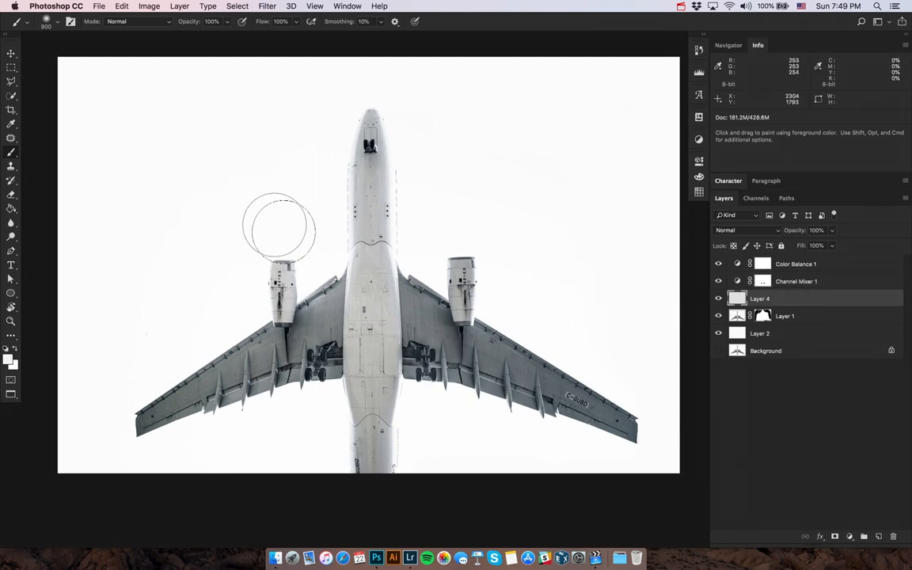
pyautogui.press('v')
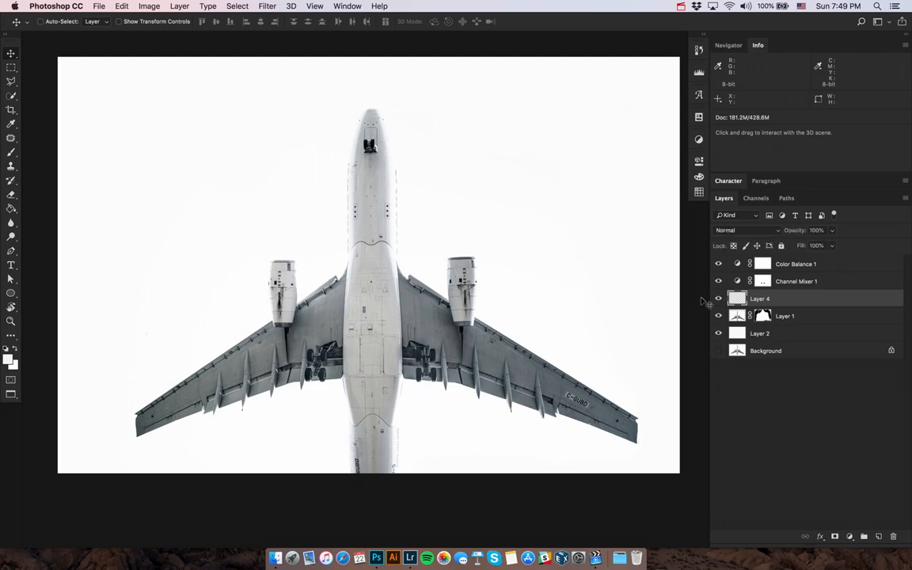
pyautogui.click(9, 361)
pyautogui.click(562, 364)
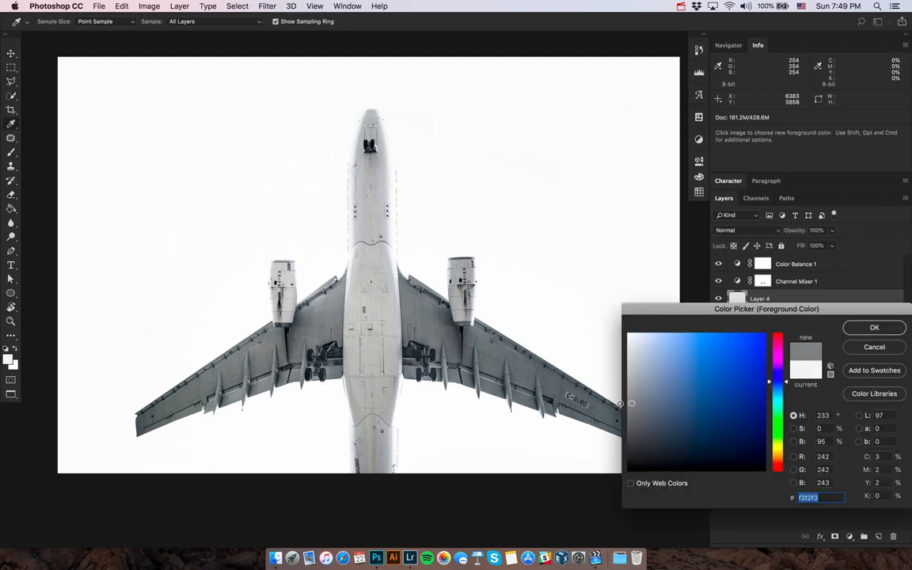
pyautogui.moveTo(768, 394); pyautogui.dragTo(769, 472)
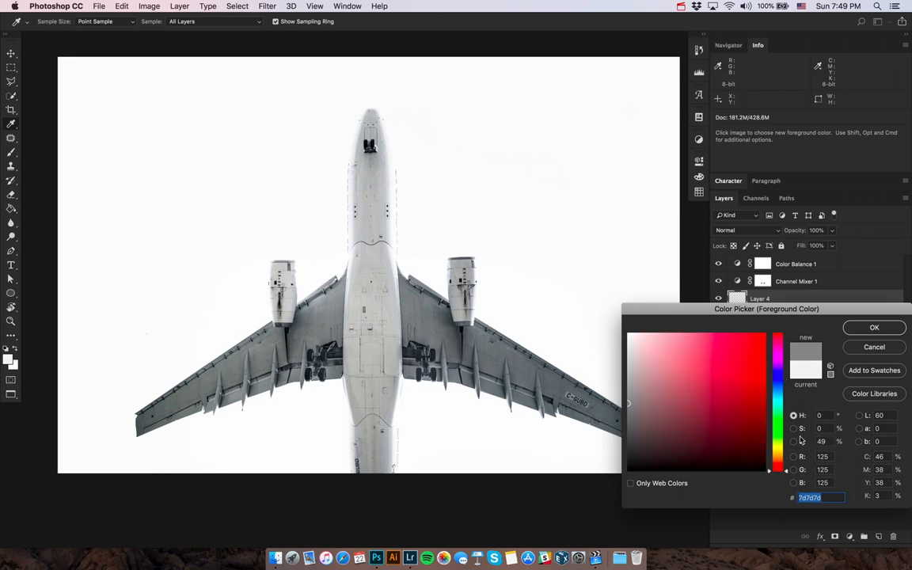
pyautogui.click(811, 443)
pyautogui.write('50')
pyautogui.press('Return')
pyautogui.press('v')
pyautogui.click(744, 229)
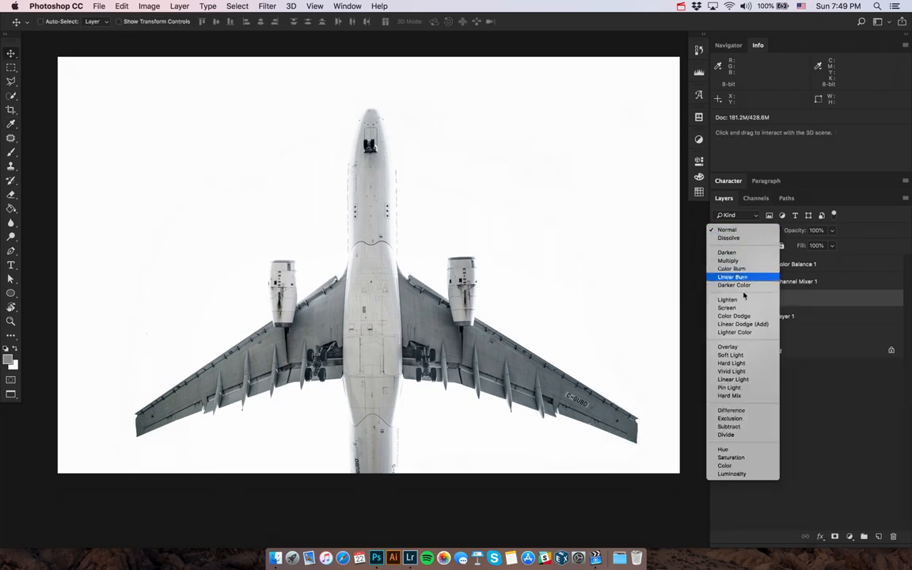
pyautogui.click(746, 349)
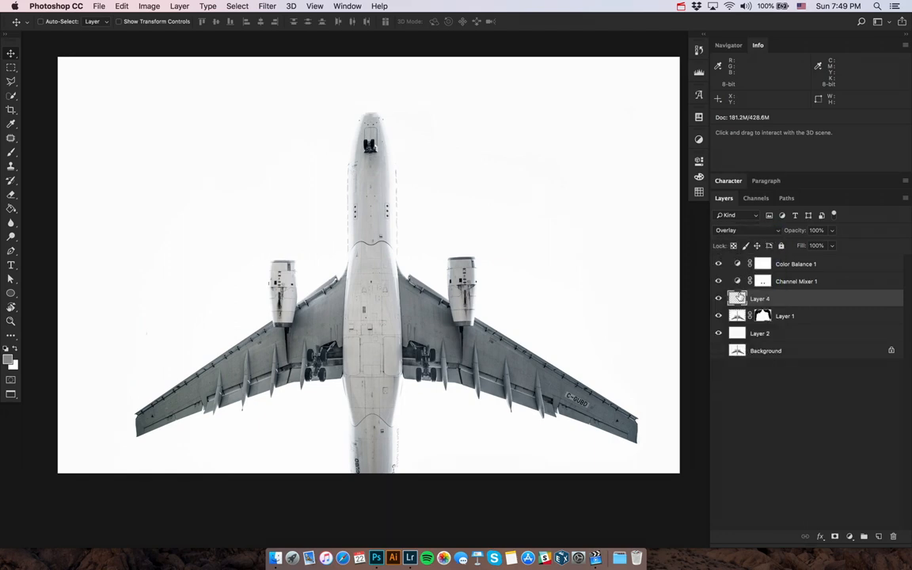
pyautogui.hotkey('alt', 'BackSpace')
pyautogui.click(739, 231)
pyautogui.click(738, 230)
pyautogui.press('alt+super+z')
pyautogui.press('alt+super+z')
# Step: Create a new layer above Layer 4, fill it with the 50% gray, and set its blend mode to Overlay
pyautogui.click(878, 537)
pyautogui.hotkey('alt', 'BackSpace')
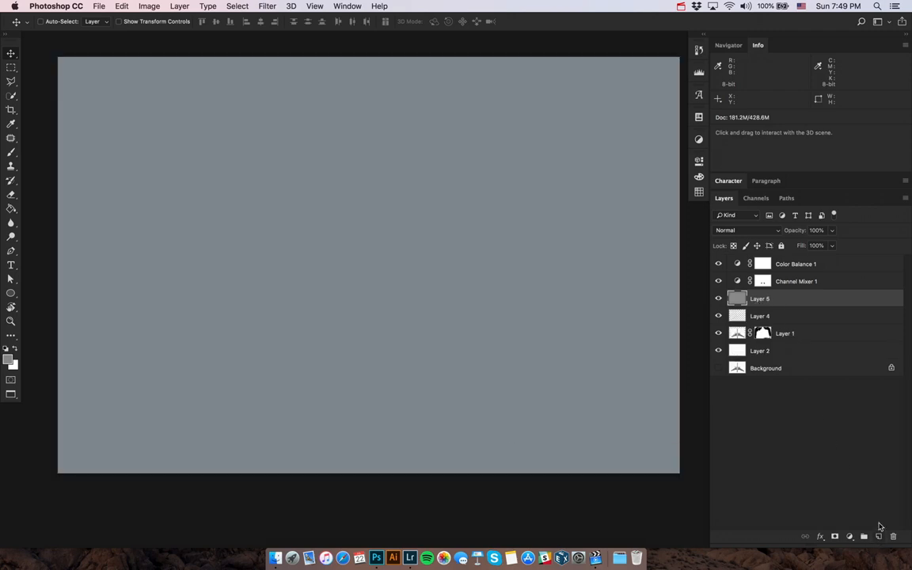
pyautogui.click(776, 231)
pyautogui.click(745, 347)
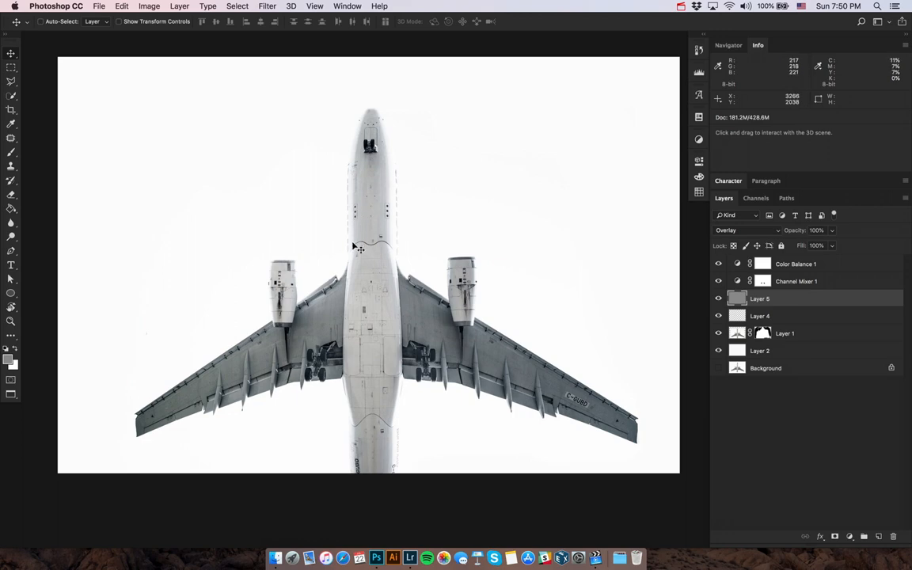
# Step: Preview darkening the gray Overlay layer with a Curves point at input 163, output 97, and discard the adjustment
pyautogui.press('super+m')
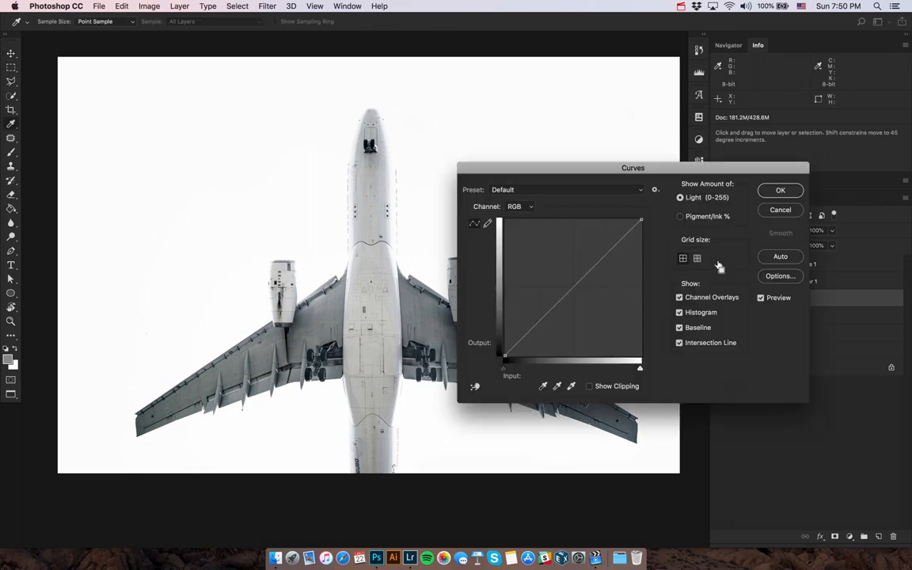
pyautogui.moveTo(574, 280); pyautogui.dragTo(592, 304)
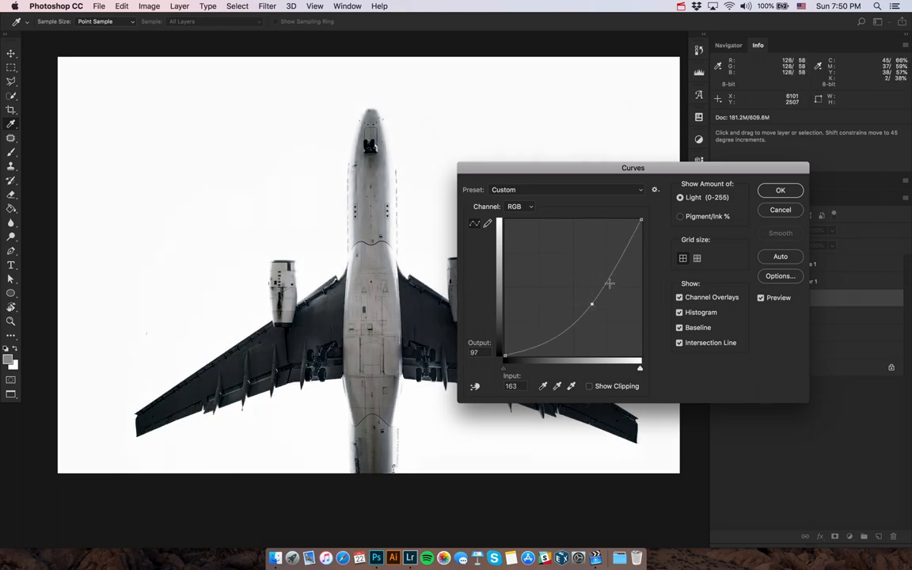
pyautogui.press('Escape')
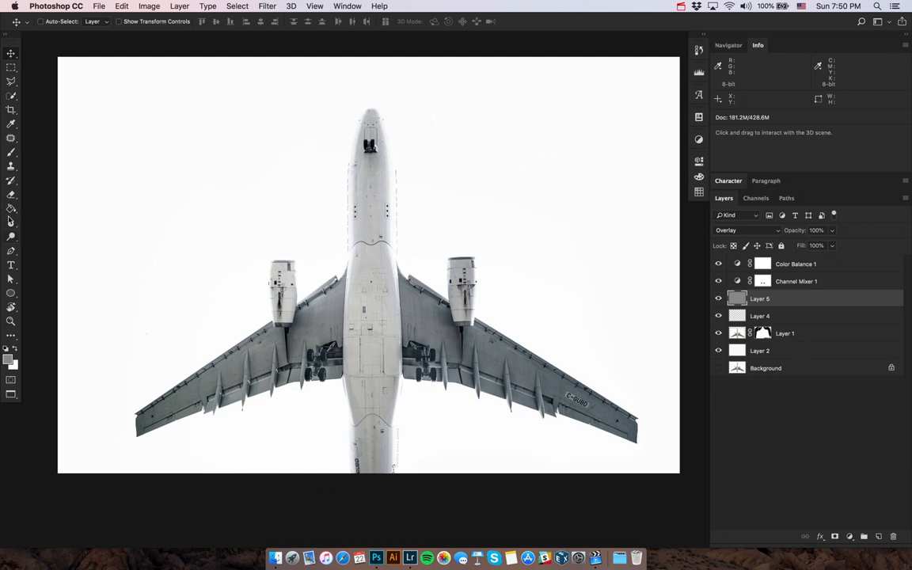
# Step: Lighten the left wing on the gray Overlay layer using the Dodge tool with Midtones range and 20% exposure
pyautogui.click(11, 236)
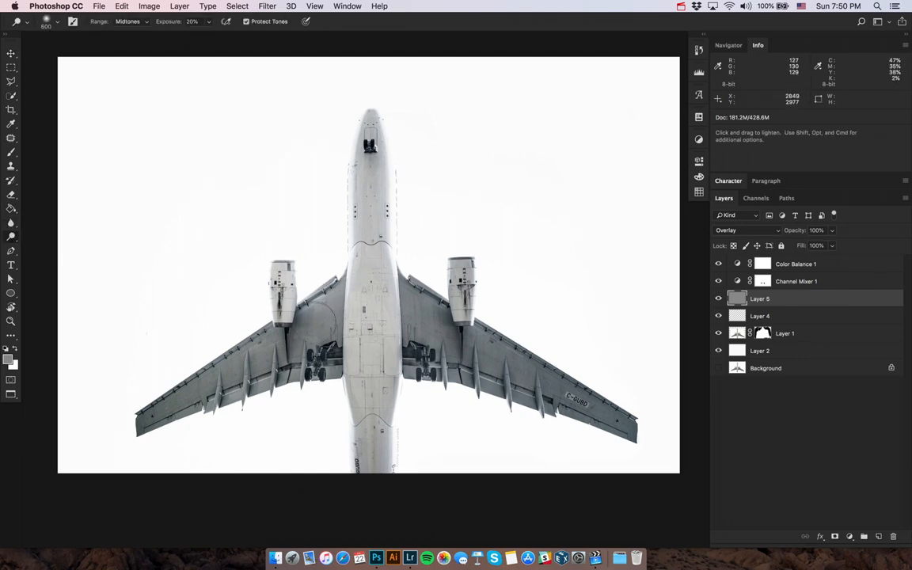
pyautogui.moveTo(315, 323)
pyautogui.mouseDown()
pyautogui.moveTo(292, 299)
pyautogui.moveTo(287, 380)
pyautogui.moveTo(259, 316)
pyautogui.moveTo(216, 412)
pyautogui.moveTo(154, 393)
pyautogui.moveTo(238, 312)
pyautogui.moveTo(320, 326)
pyautogui.moveTo(234, 305)
pyautogui.moveTo(116, 417)
pyautogui.mouseUp()
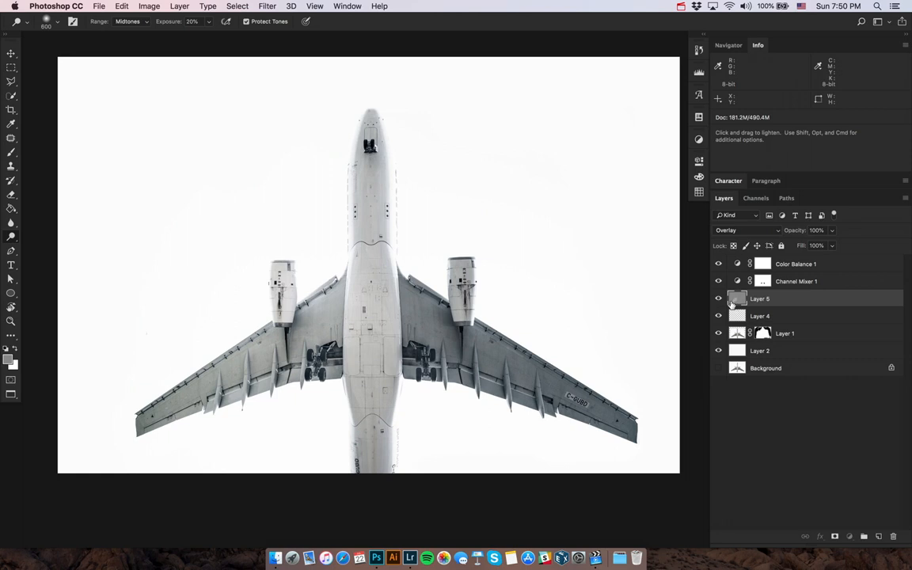
# Step: Switch the gray layer to Normal blending to inspect the dodged area, and return it to Overlay
pyautogui.click(737, 231)
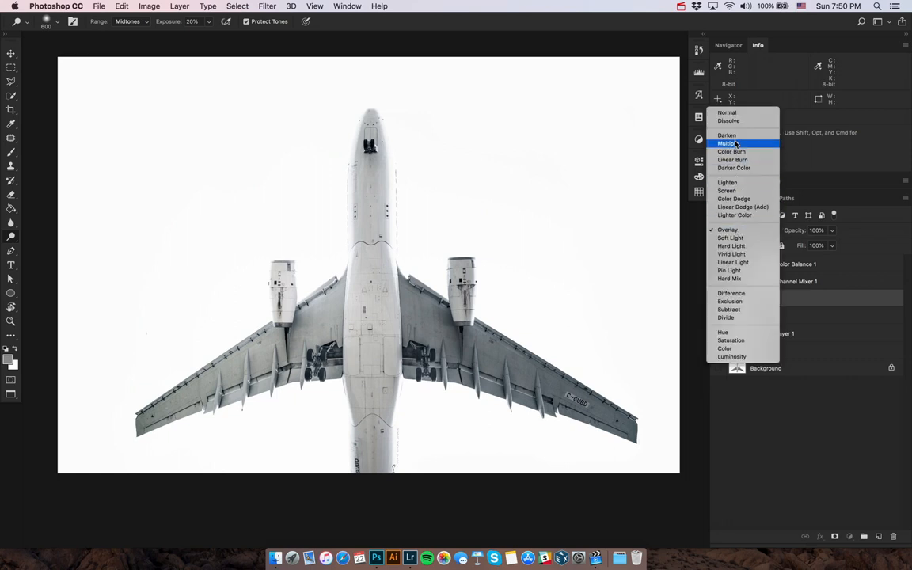
pyautogui.click(728, 112)
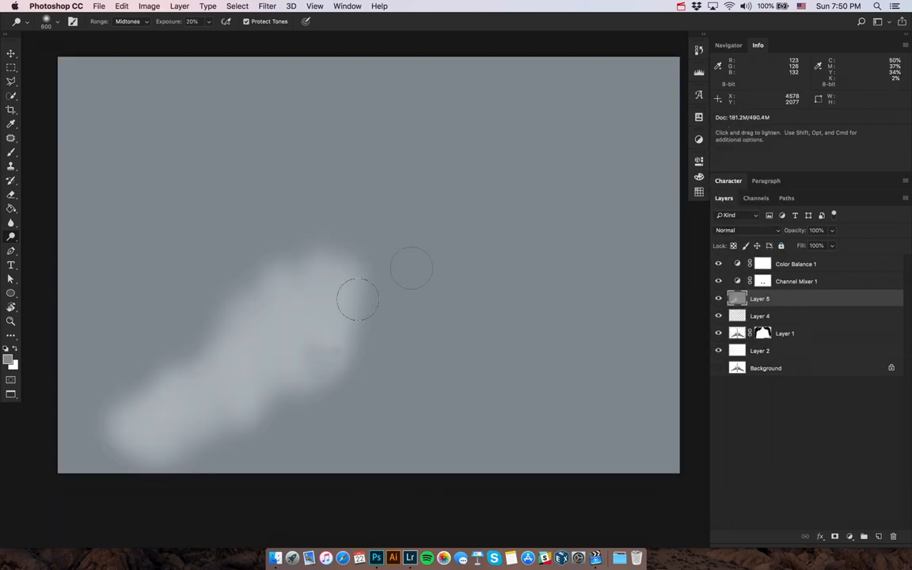
pyautogui.click(736, 231)
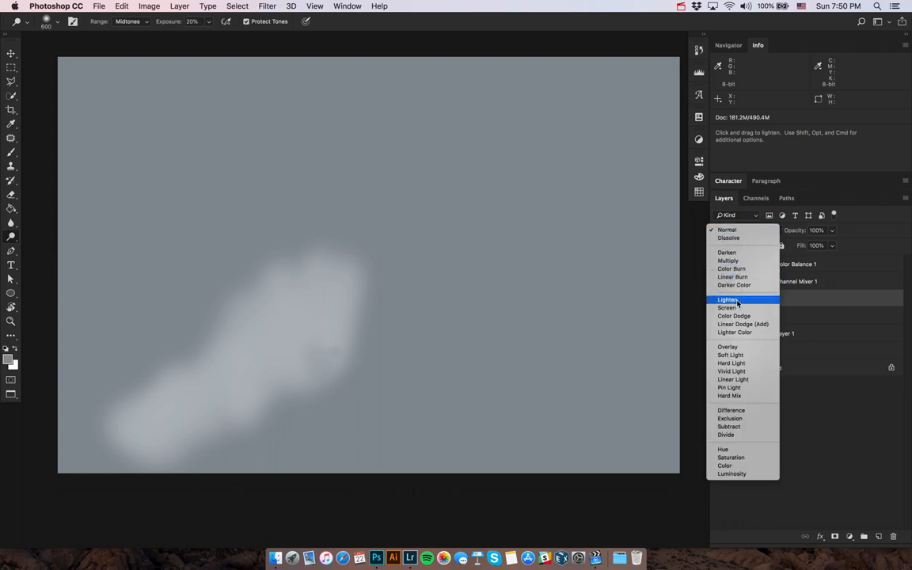
pyautogui.click(728, 347)
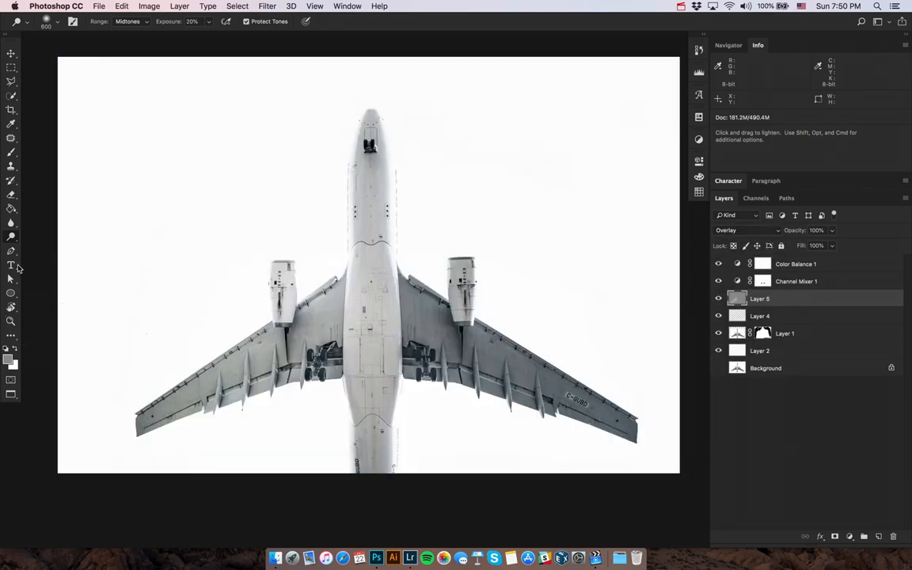
# Step: Lighten both wings on the gray Overlay layer using the Dodge tool with Midtones range and 20% exposure
pyautogui.press('b')
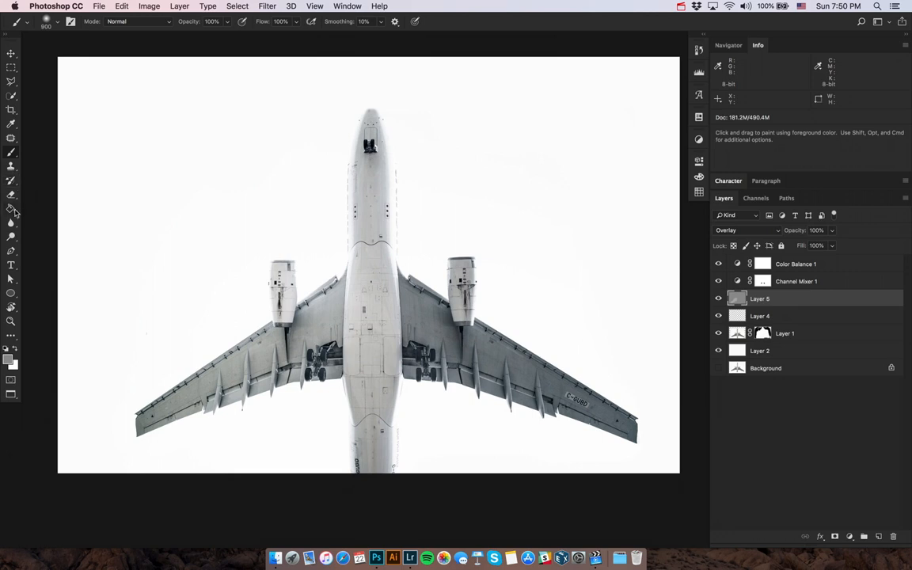
pyautogui.click(12, 236)
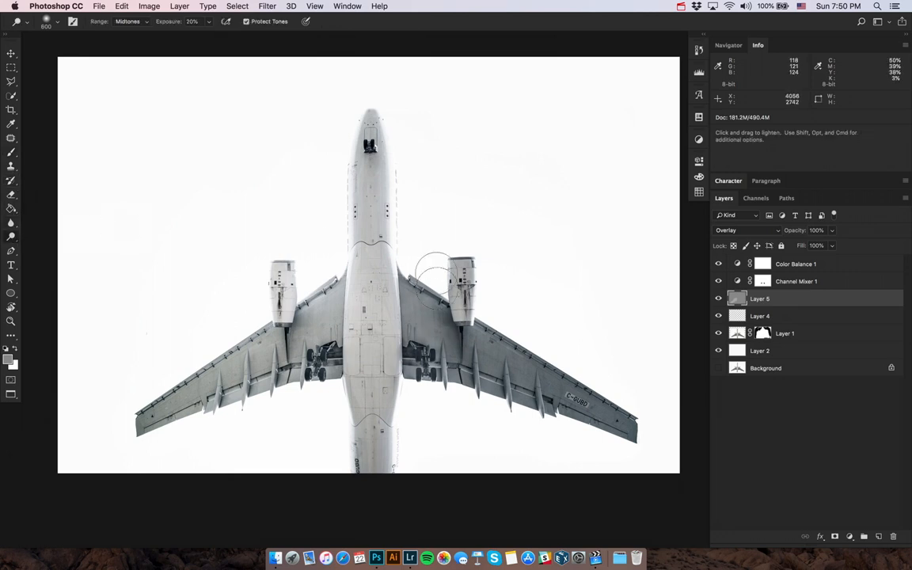
pyautogui.moveTo(473, 286)
pyautogui.mouseDown()
pyautogui.moveTo(521, 401)
pyautogui.moveTo(578, 380)
pyautogui.moveTo(624, 387)
pyautogui.moveTo(573, 429)
pyautogui.moveTo(402, 297)
pyautogui.moveTo(383, 304)
pyautogui.moveTo(521, 406)
pyautogui.moveTo(595, 380)
pyautogui.moveTo(482, 366)
pyautogui.moveTo(410, 423)
pyautogui.moveTo(312, 407)
pyautogui.moveTo(278, 420)
pyautogui.moveTo(183, 421)
pyautogui.moveTo(235, 301)
pyautogui.mouseUp()
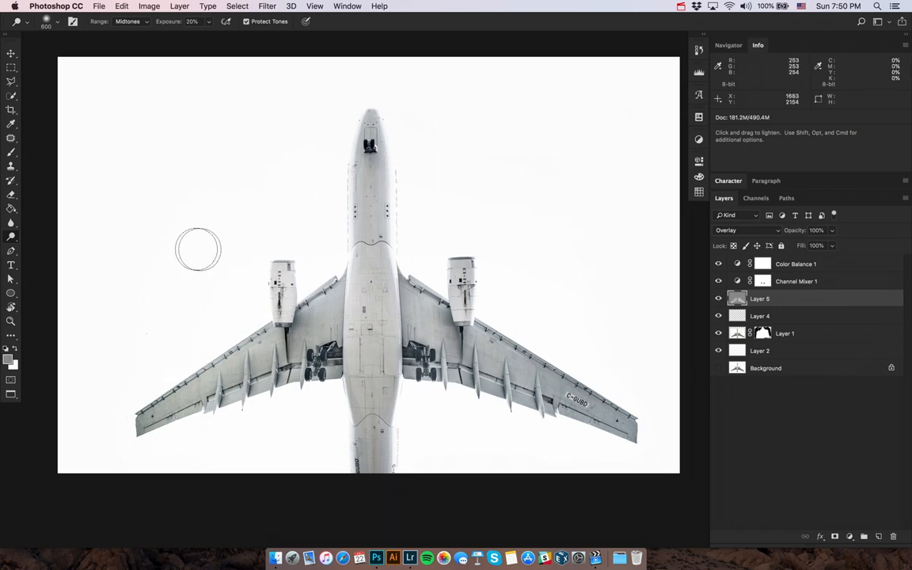
# Step: Try darkening the fuselage with the Burn tool at Midtones range and 50% exposure, undo it, and return to the Dodge tool
pyautogui.rightClick(11, 235)
pyautogui.click(49, 242)
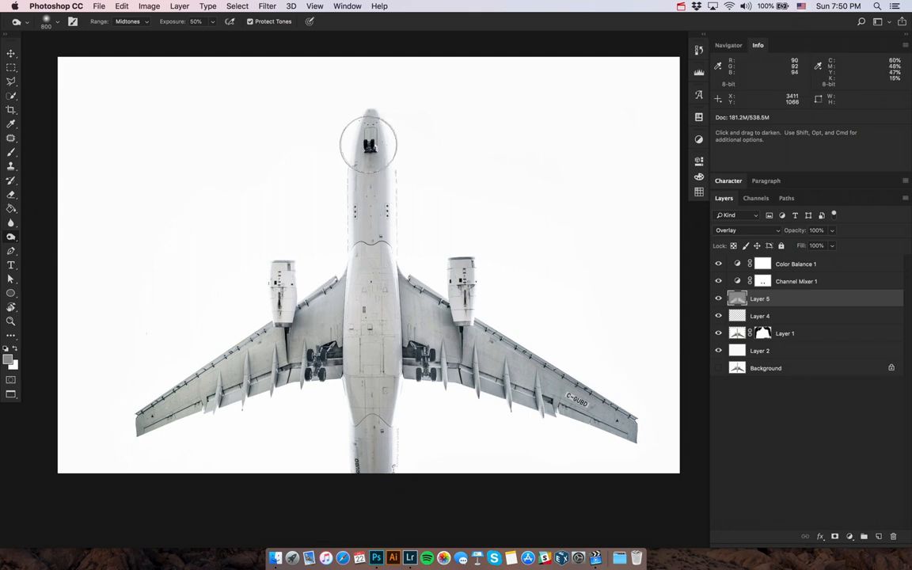
pyautogui.press('super+z')
pyautogui.moveTo(368, 110); pyautogui.dragTo(374, 508)
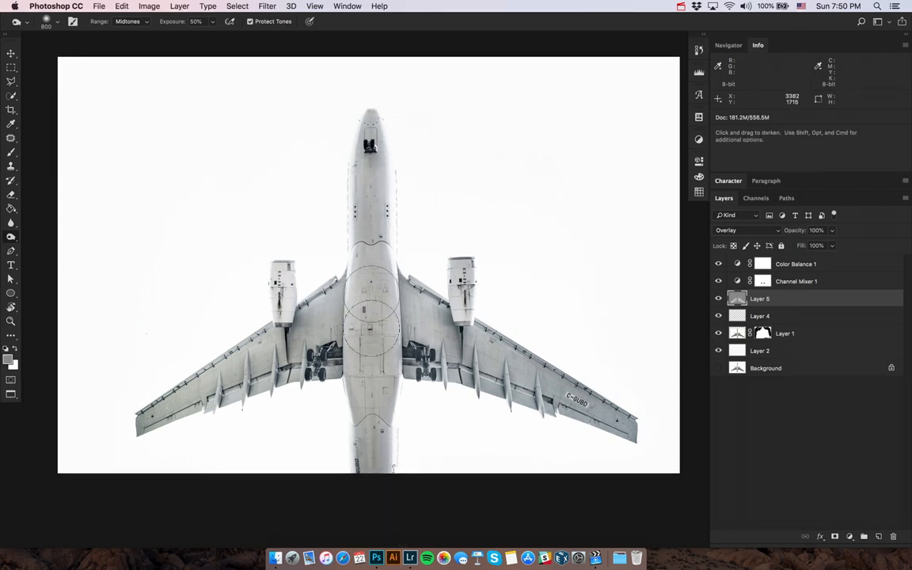
pyautogui.rightClick(371, 325)
pyautogui.press('Escape')
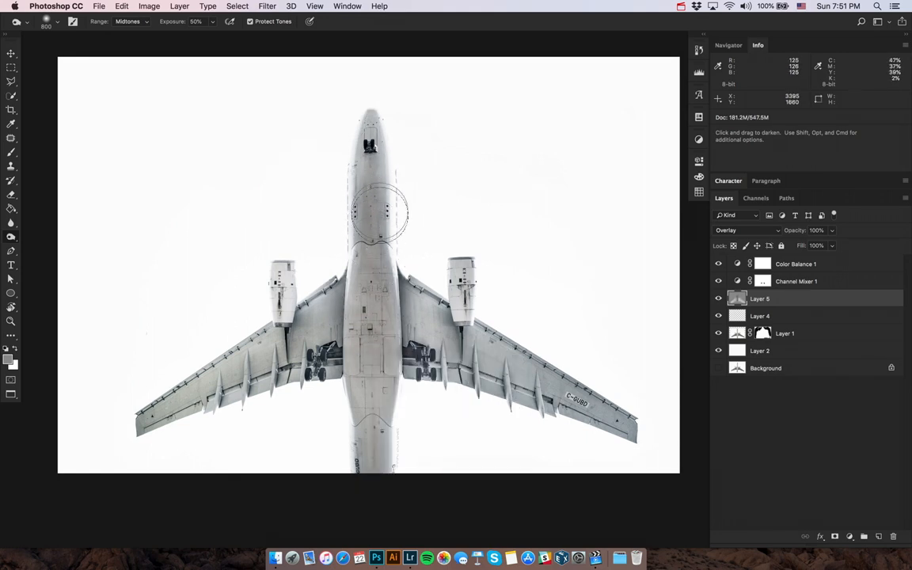
pyautogui.press('super+z')
pyautogui.press('super+z')
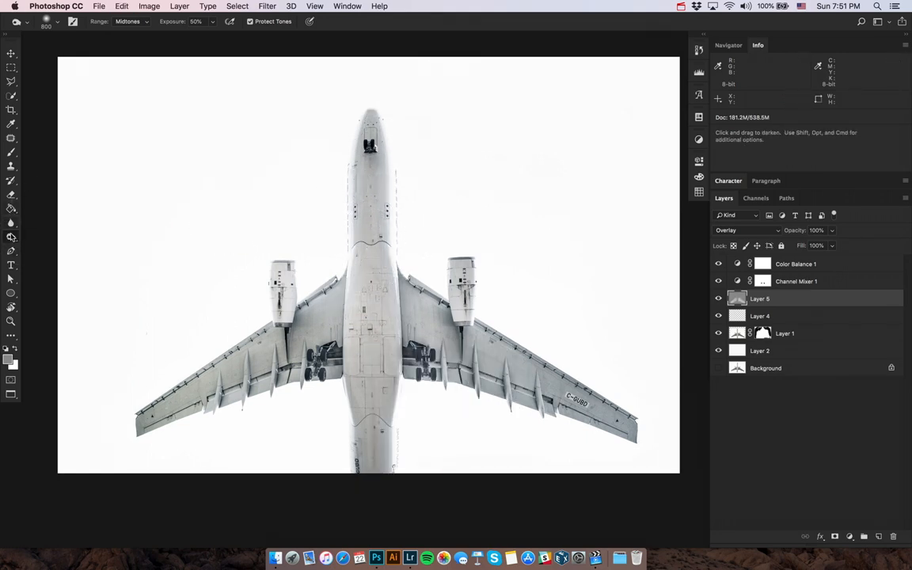
pyautogui.rightClick(11, 236)
pyautogui.click(43, 234)
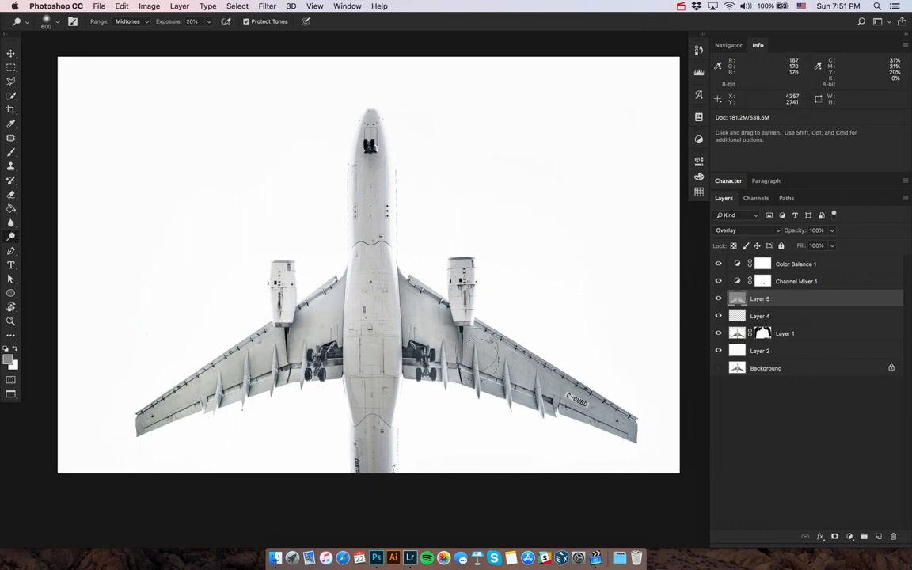
# Step: Compare the image with and without Layer 5, and reduce that layer's opacity to 67%
pyautogui.press('v')
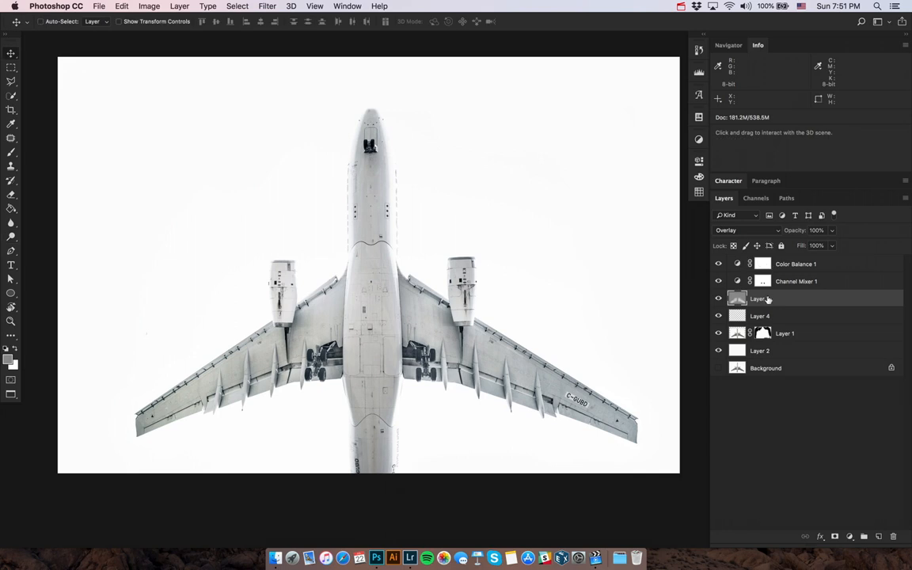
pyautogui.click(719, 299)
pyautogui.click(719, 300)
pyautogui.press('7')
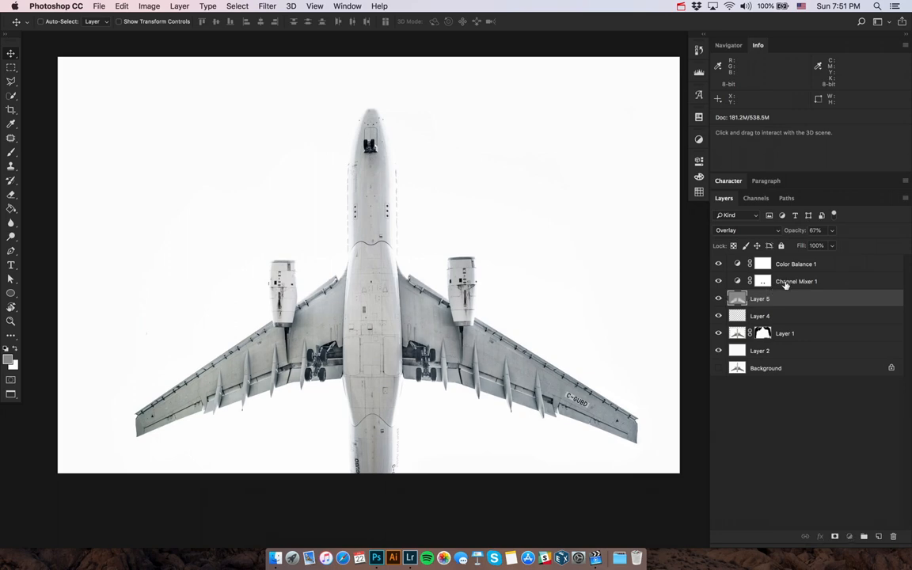
# Step: Check the effect of the Channel Mixer 1 layer and set its blend mode to Overlay
pyautogui.click(774, 286)
pyautogui.click(718, 283)
pyautogui.click(719, 281)
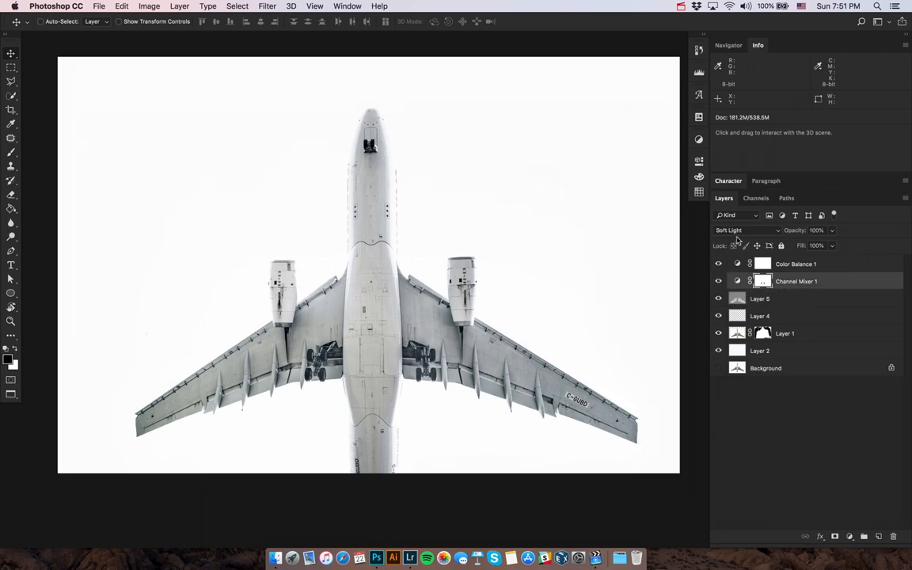
pyautogui.click(736, 234)
pyautogui.click(736, 225)
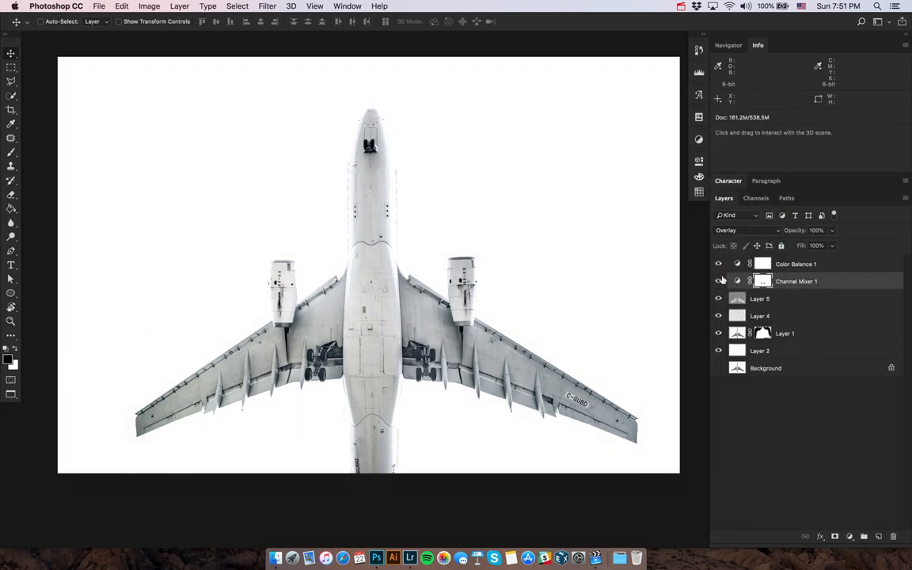
# Step: Compare the image with and without the Channel Mixer 1 and Color Balance 1 adjustments
pyautogui.click(719, 281)
pyautogui.click(720, 281)
pyautogui.click(720, 281)
pyautogui.click(720, 281)
pyautogui.click(720, 282)
pyautogui.click(720, 282)
pyautogui.click(720, 282)
pyautogui.click(720, 282)
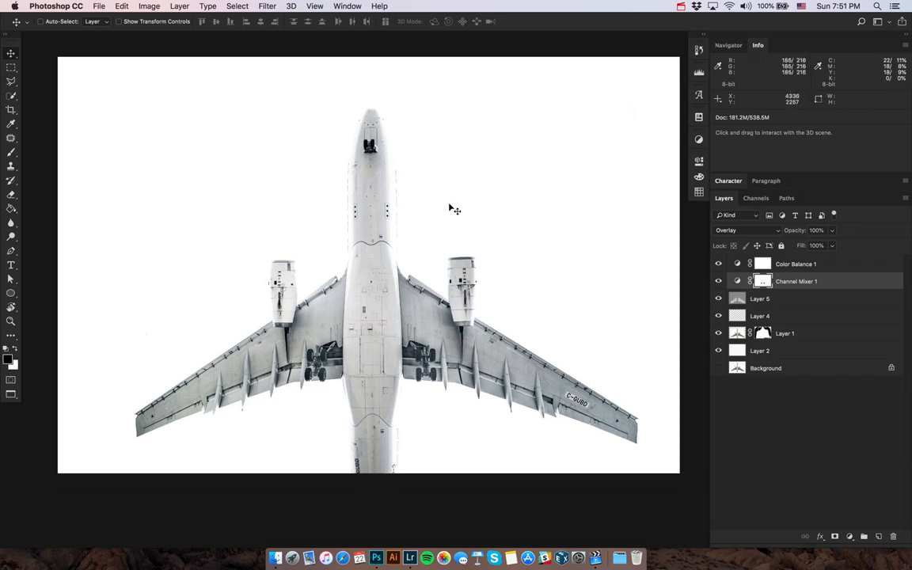
pyautogui.click(719, 265)
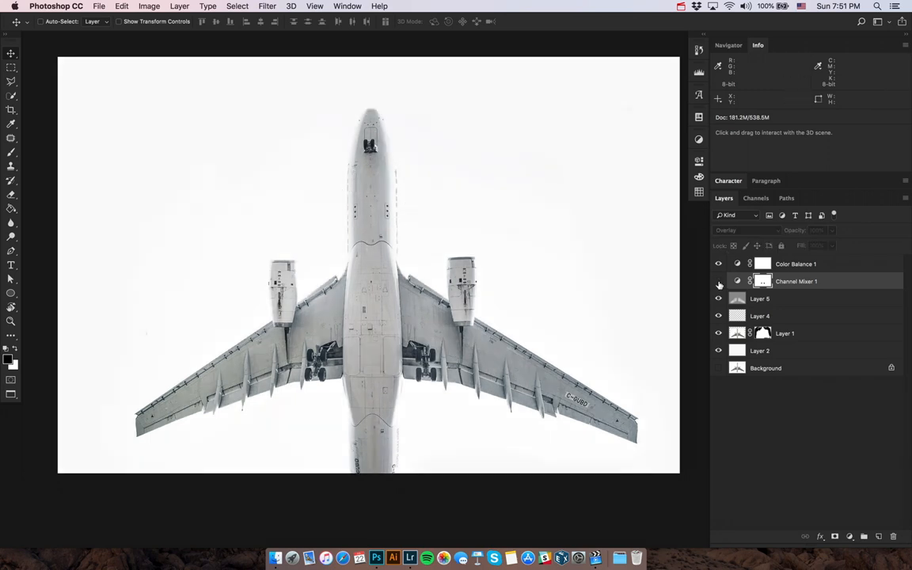
pyautogui.click(718, 265)
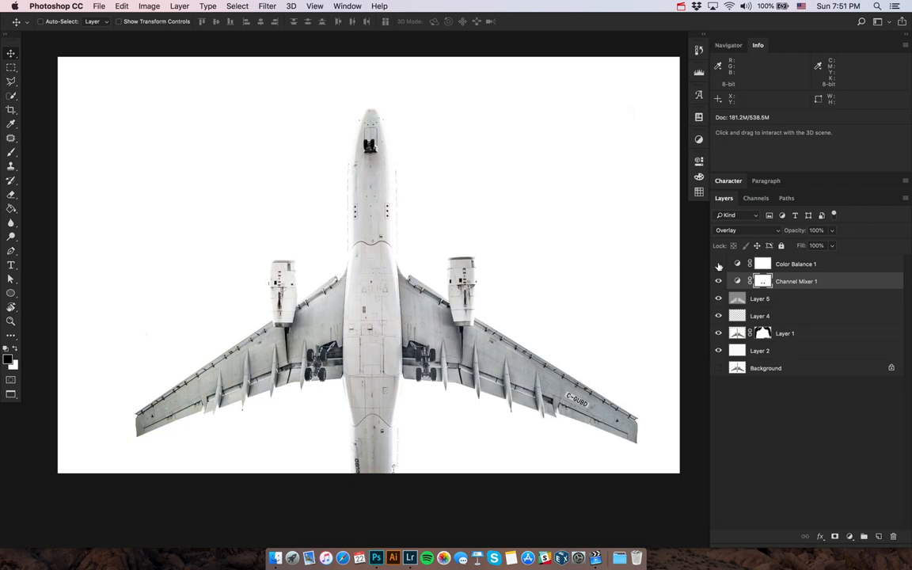
# Step: Keep Overlay blending on the Channel Mixer 1 layer and reduce its opacity to 80%
pyautogui.click(788, 283)
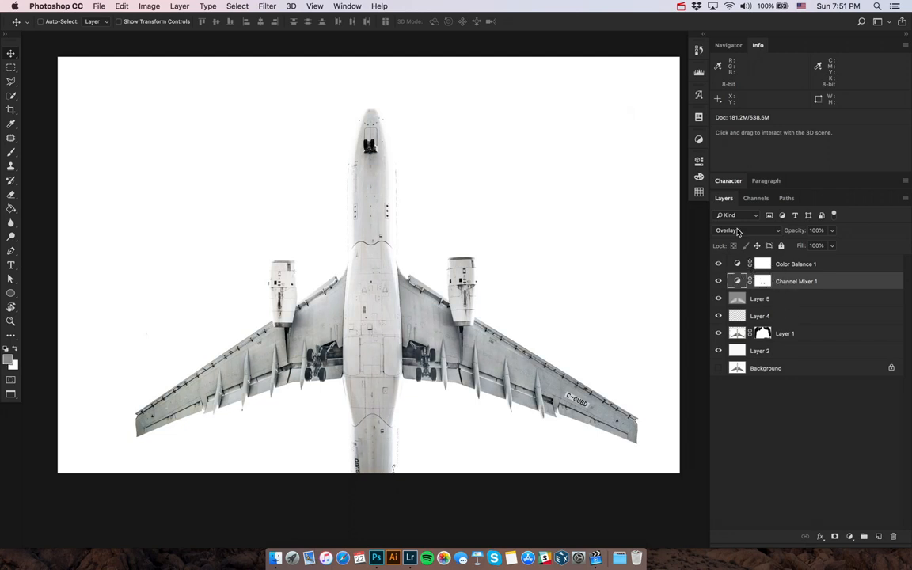
pyautogui.click(738, 231)
pyautogui.click(762, 233)
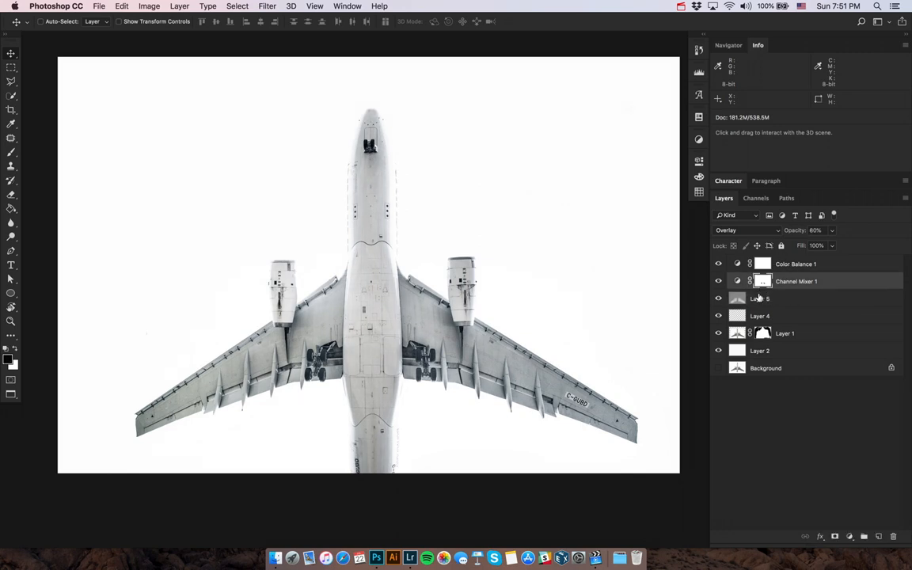
# Step: Select the whole canvas, fill the Channel Mixer 1 mask entirely with white, and compare the adjustment's effect
pyautogui.keyDown('alt'); pyautogui.click(728, 290); pyautogui.keyUp('alt')
pyautogui.press('super+alt+g')
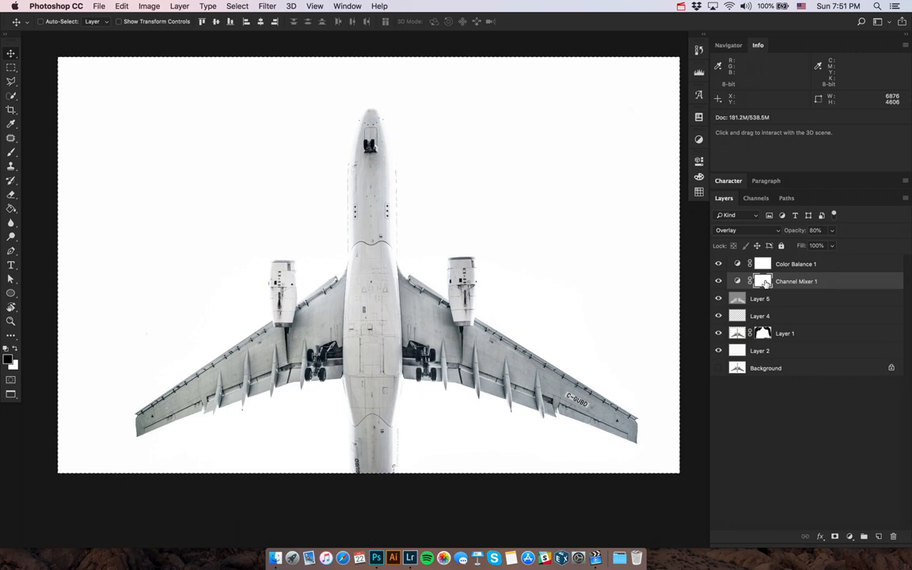
pyautogui.click(764, 282)
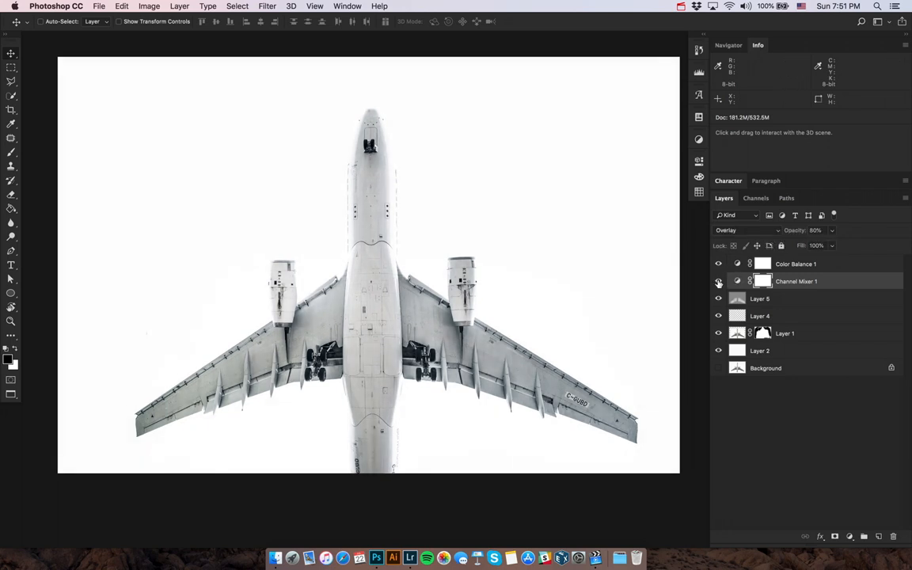
pyautogui.click(719, 282)
pyautogui.click(719, 282)
# Step: Add a Selective Color adjustment above Color Balance 1 and set Black to -3% for the Blacks
pyautogui.click(760, 263)
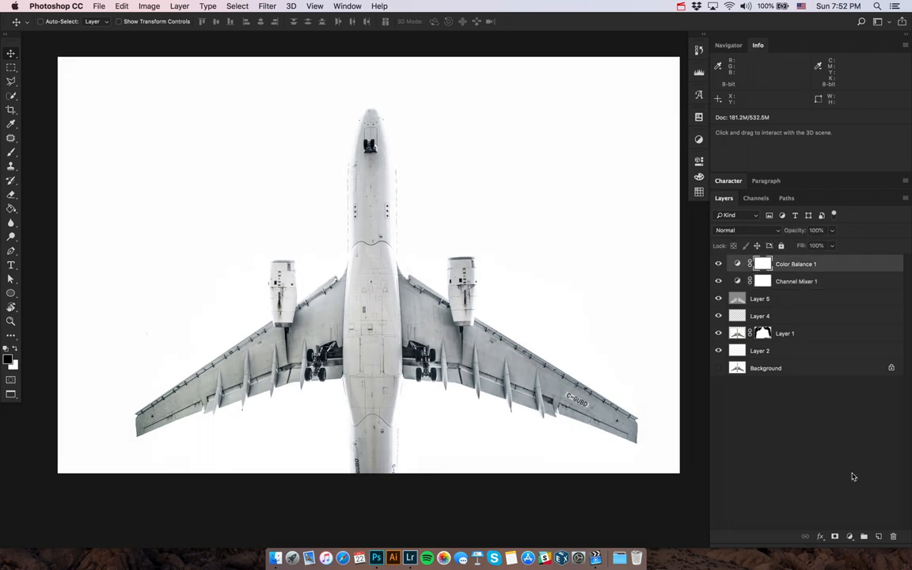
pyautogui.click(849, 537)
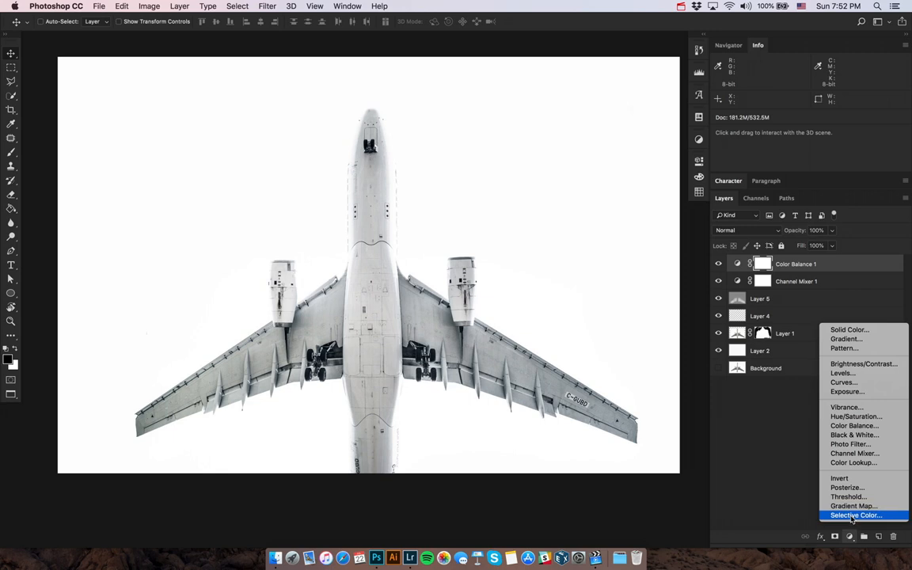
pyautogui.click(797, 328)
pyautogui.hscroll(3, 431, 250)
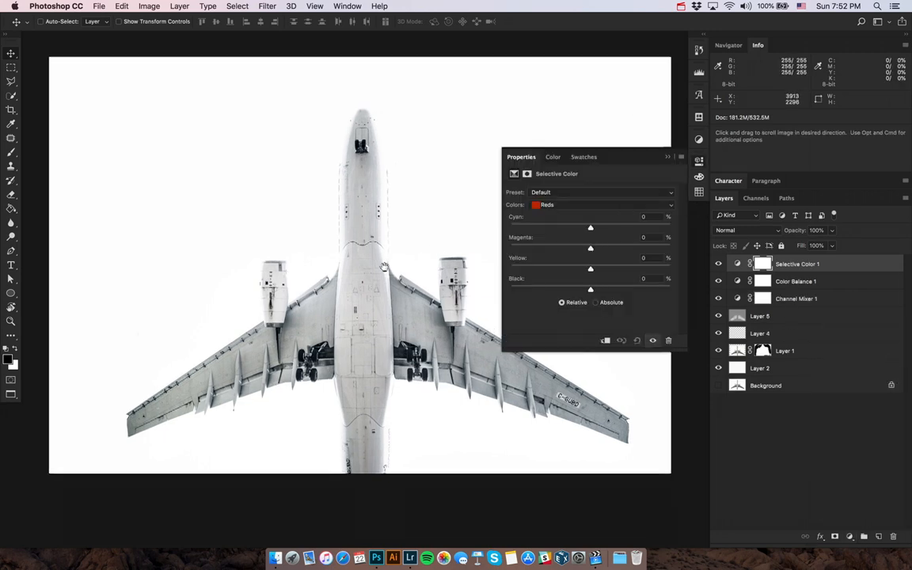
pyautogui.click(558, 208)
pyautogui.click(589, 270)
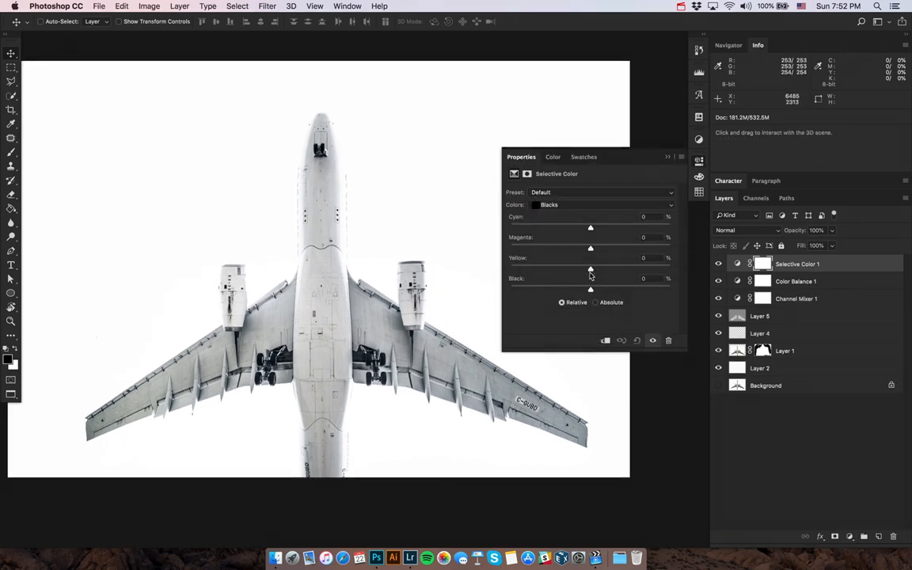
pyautogui.moveTo(590, 292); pyautogui.dragTo(675, 287)
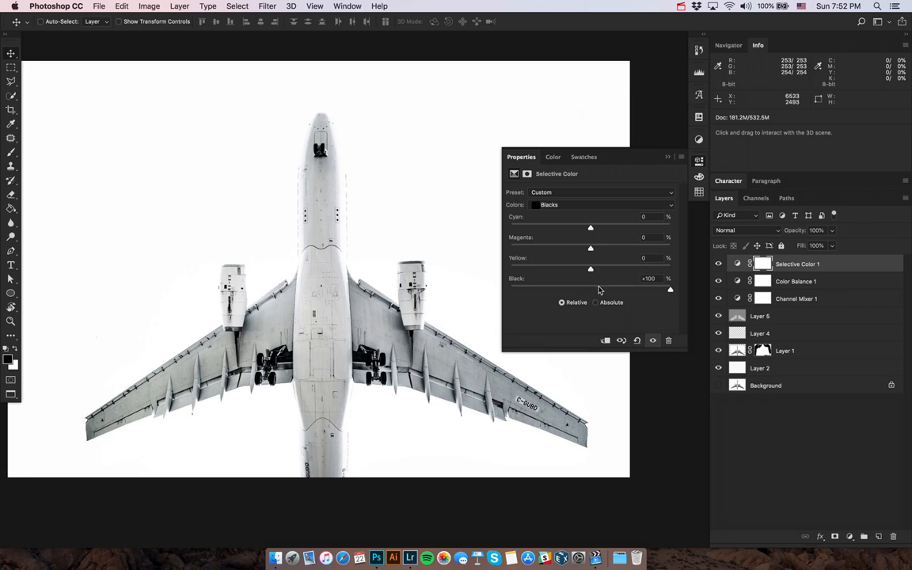
pyautogui.moveTo(596, 291); pyautogui.dragTo(587, 292)
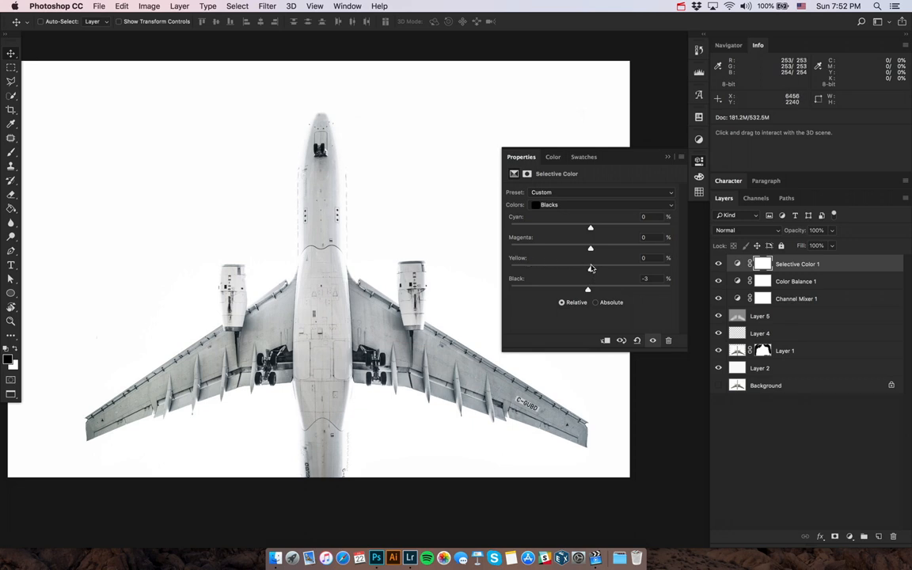
# Step: Set Yellow to -4% for the Blacks, and try lowering Cyan to -38% before undoing that change
pyautogui.moveTo(590, 272); pyautogui.dragTo(557, 272)
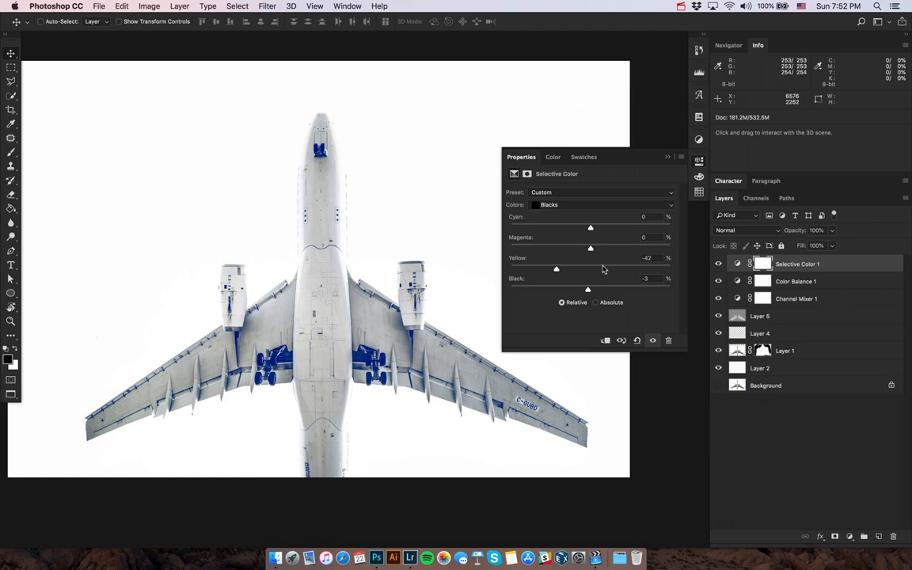
pyautogui.moveTo(610, 269); pyautogui.dragTo(587, 271)
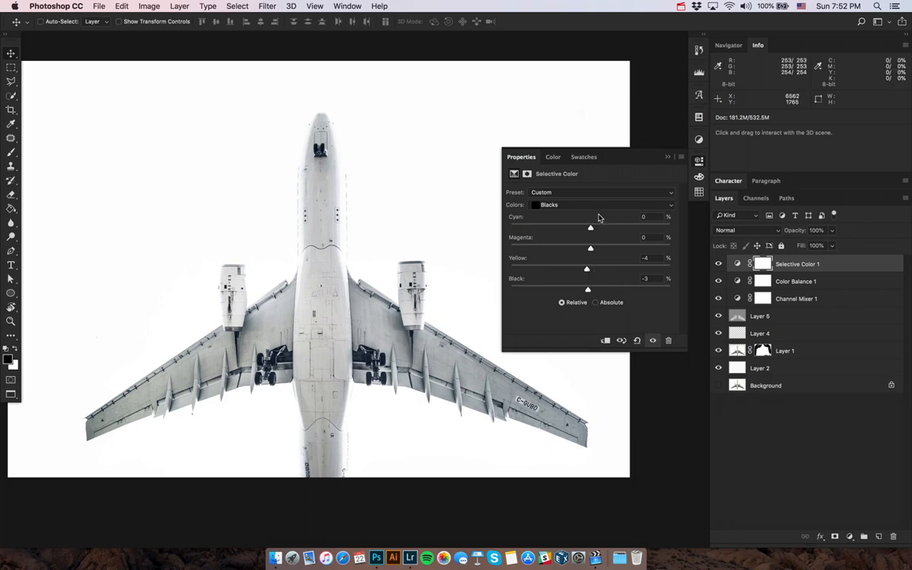
pyautogui.moveTo(591, 249); pyautogui.dragTo(562, 230)
pyautogui.press('super+z')
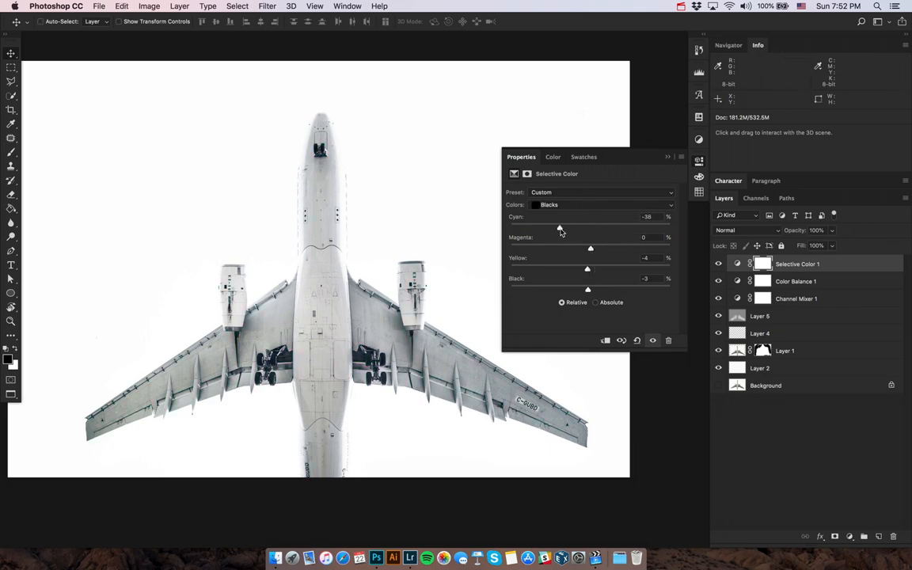
# Step: Set Yellow to +2% and Black to -1% for the Neutrals in the Selective Color adjustment
pyautogui.click(597, 204)
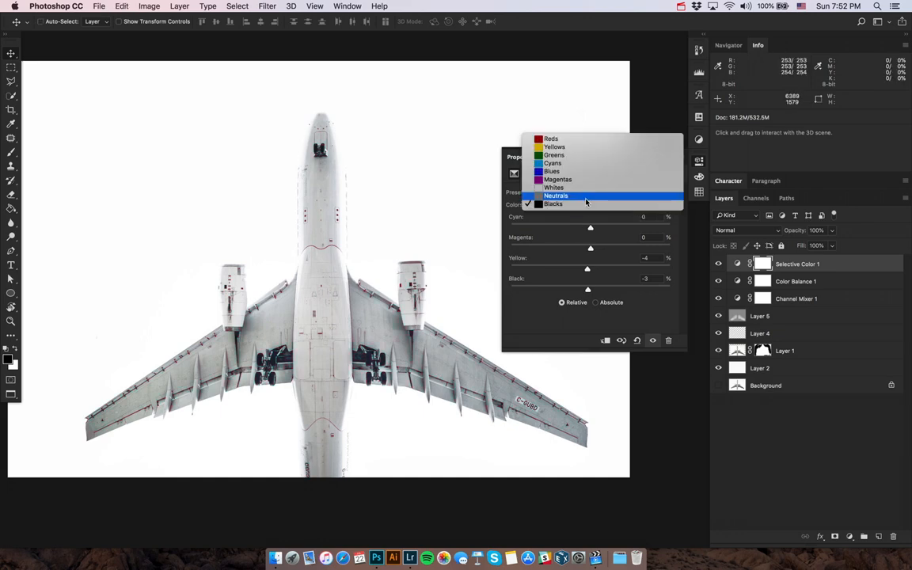
pyautogui.click(590, 197)
pyautogui.moveTo(590, 289)
pyautogui.mouseDown()
pyautogui.moveTo(587, 271)
pyautogui.moveTo(596, 273)
pyautogui.mouseUp()
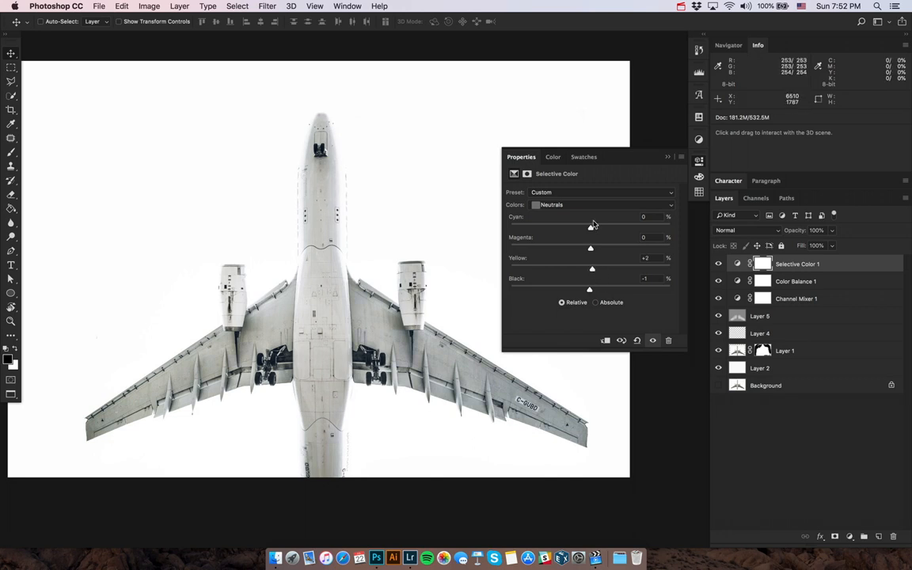
# Step: Set Black to -17% for the Whites in the Selective Color adjustment and close its settings
pyautogui.click(574, 204)
pyautogui.click(577, 200)
pyautogui.moveTo(589, 291)
pyautogui.mouseDown()
pyautogui.moveTo(555, 291)
pyautogui.moveTo(584, 290)
pyautogui.moveTo(573, 290)
pyautogui.mouseUp()
pyautogui.moveTo(573, 289); pyautogui.dragTo(577, 290)
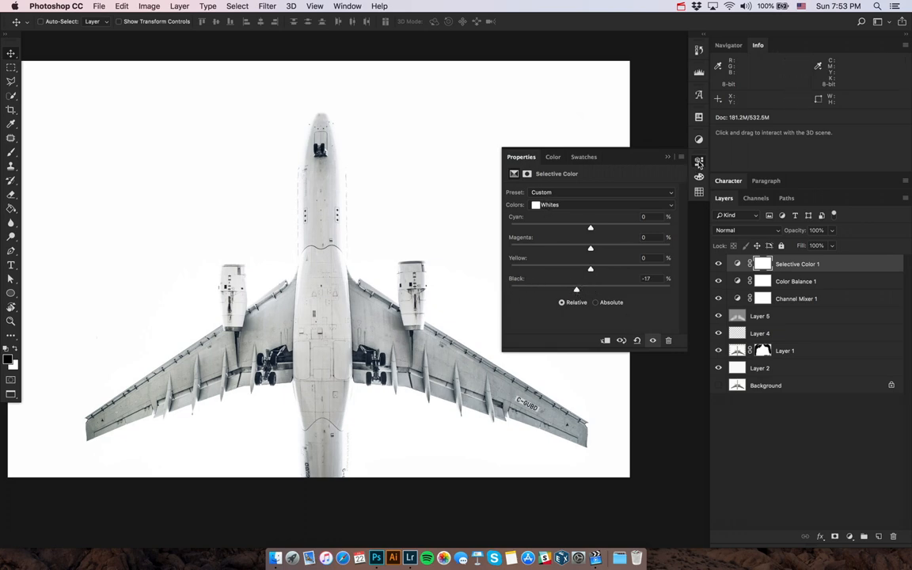
pyautogui.click(699, 162)
# Step: Group Layer 4, Layer 1 and Layer 2 together above the Background layer
pyautogui.moveTo(520, 286); pyautogui.dragTo(552, 284)
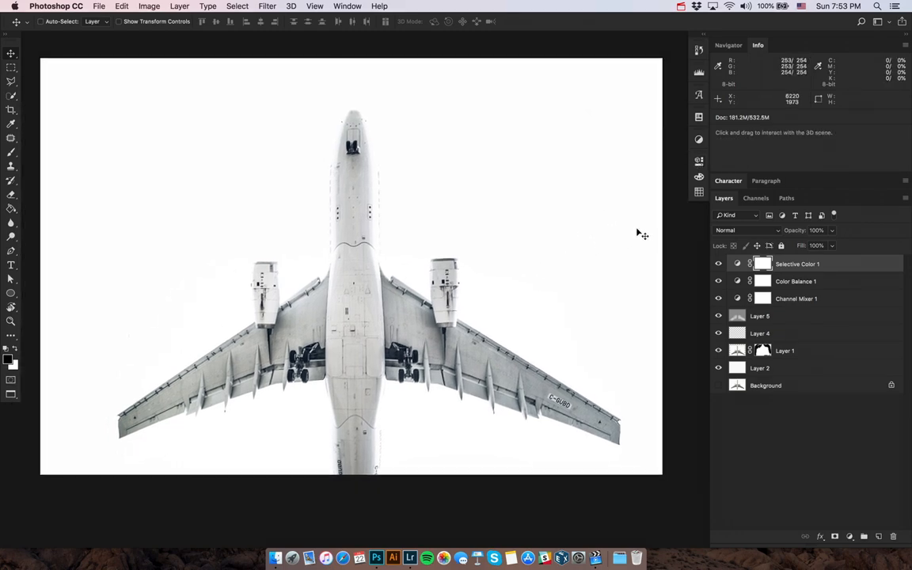
pyautogui.keyDown('super'); pyautogui.click(372, 307); pyautogui.keyUp('super')
pyautogui.keyDown('super'); pyautogui.click(374, 304); pyautogui.keyUp('super')
pyautogui.keyDown('super'); pyautogui.click(374, 303); pyautogui.keyUp('super')
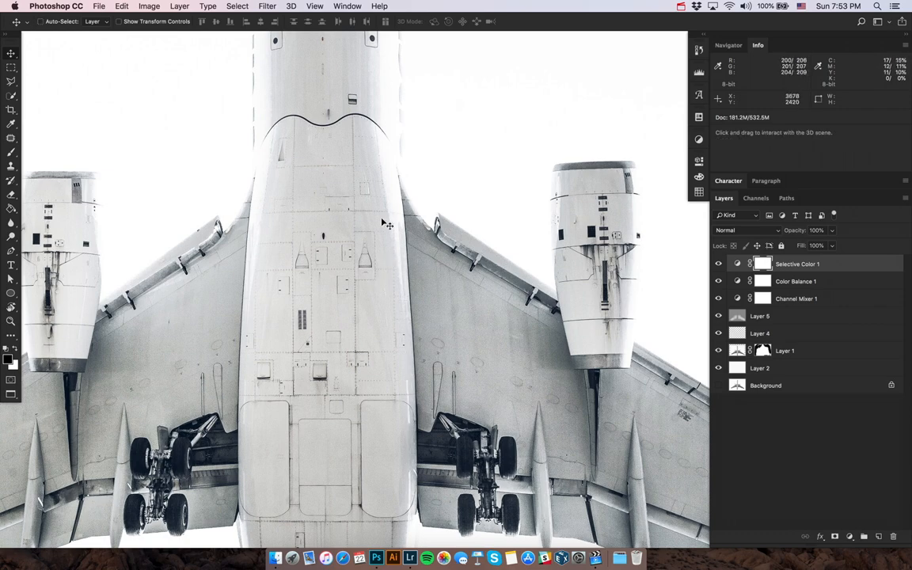
pyautogui.scroll(-5, 384, 224)
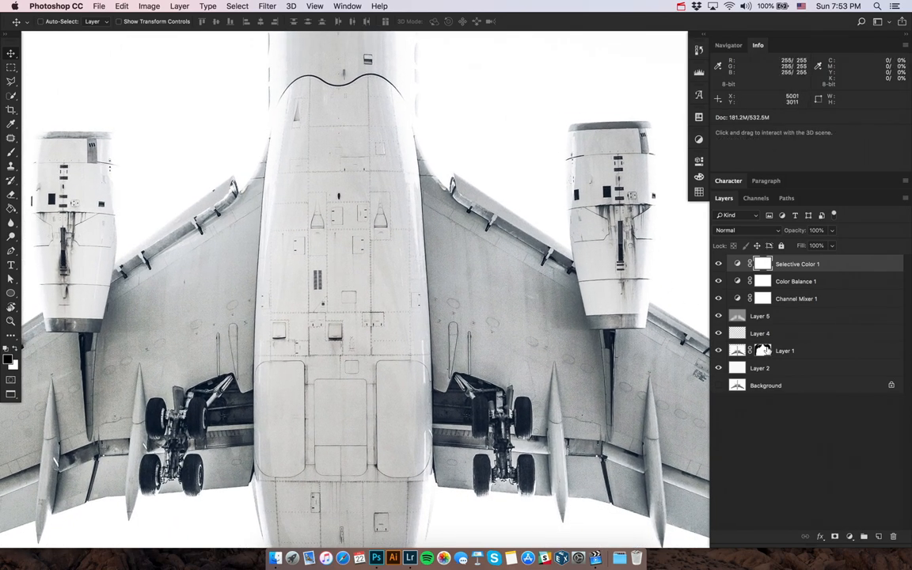
pyautogui.click(765, 350)
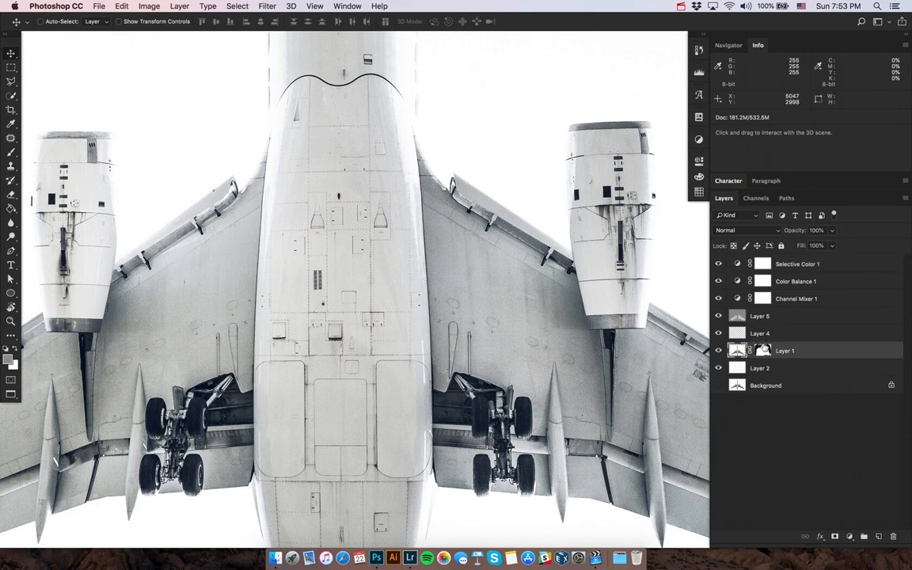
pyautogui.click(762, 386)
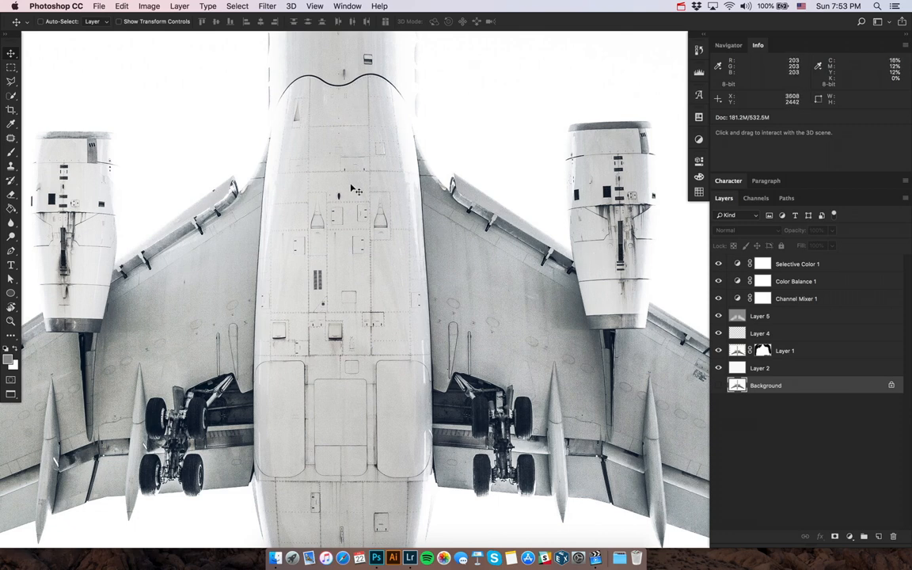
pyautogui.click(787, 350)
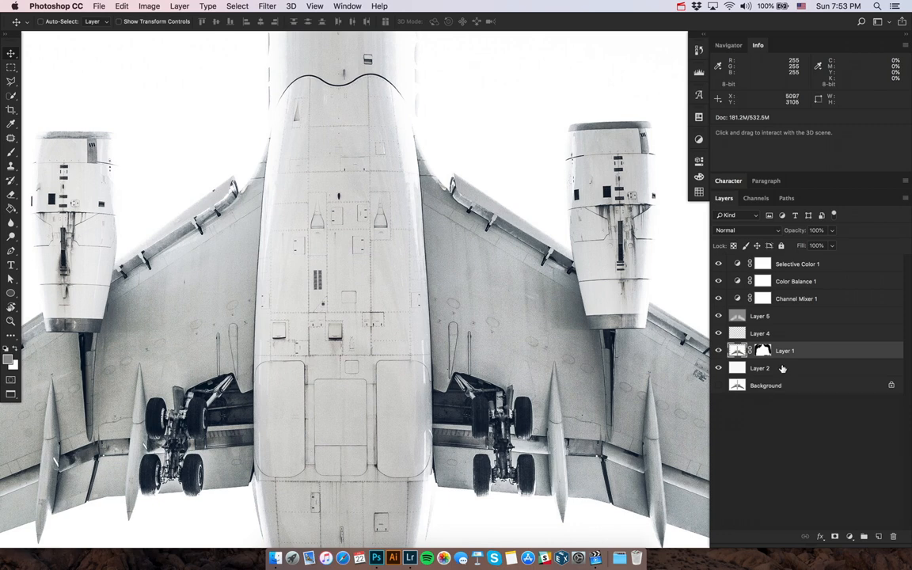
pyautogui.click(783, 368)
pyautogui.keyDown('shift'); pyautogui.click(787, 350); pyautogui.keyUp('shift')
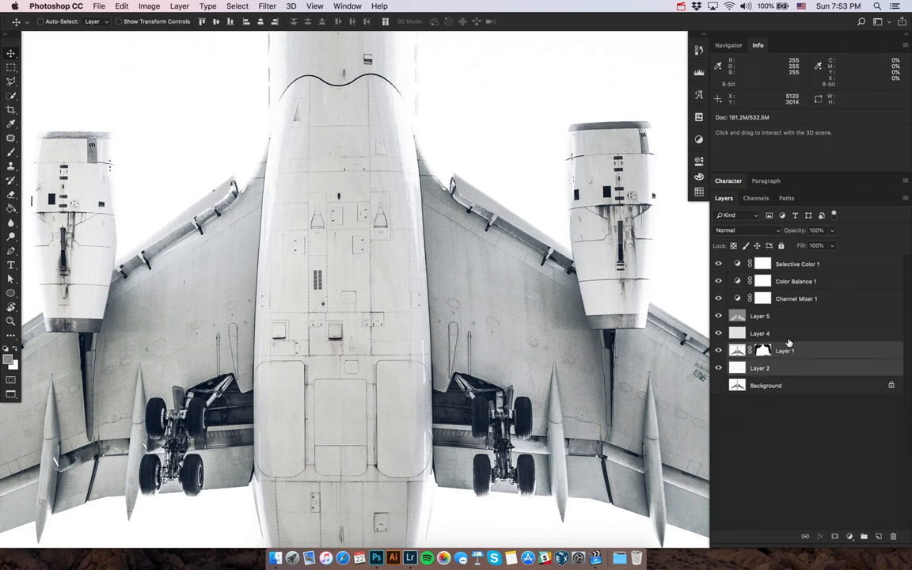
pyautogui.keyDown('shift'); pyautogui.click(789, 336); pyautogui.keyUp('shift')
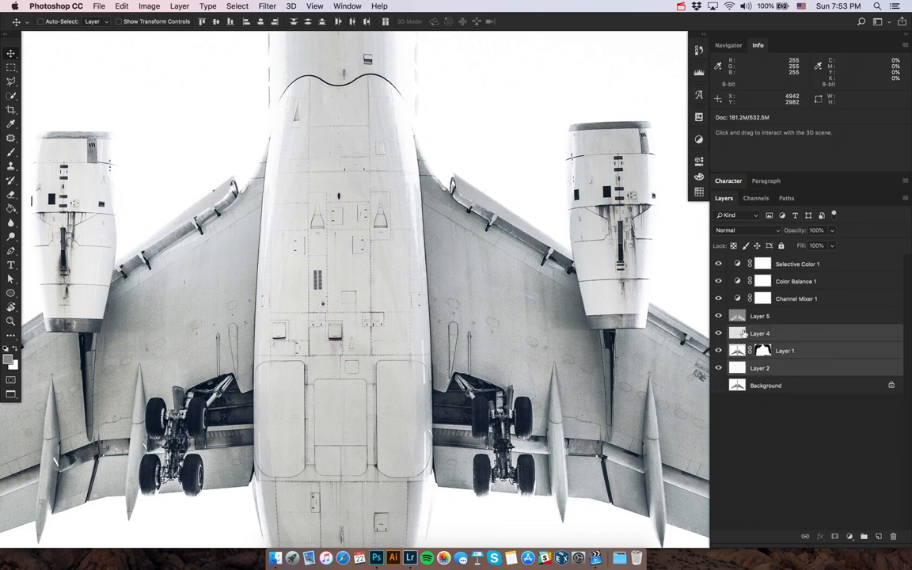
pyautogui.press('super+g')
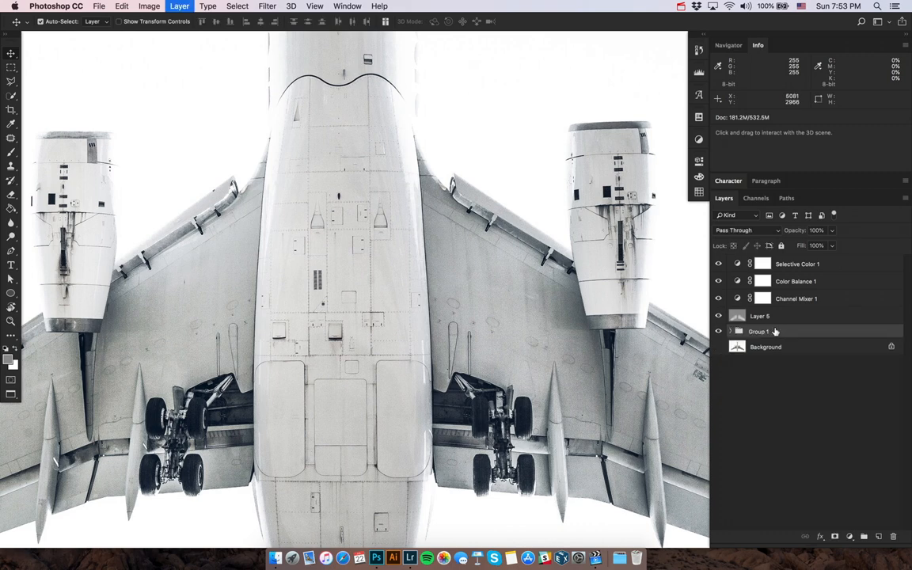
# Step: Name the new group Retouch and create two merged layer copies of it directly above the group
pyautogui.doubleClick(774, 331)
pyautogui.write('Retouch')
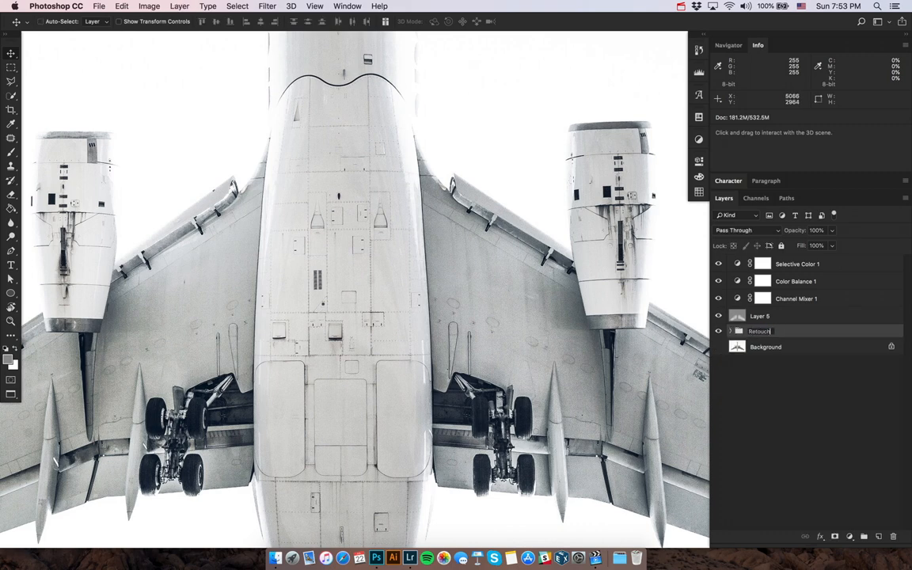
pyautogui.press('Return')
pyautogui.press('super+alt+e')
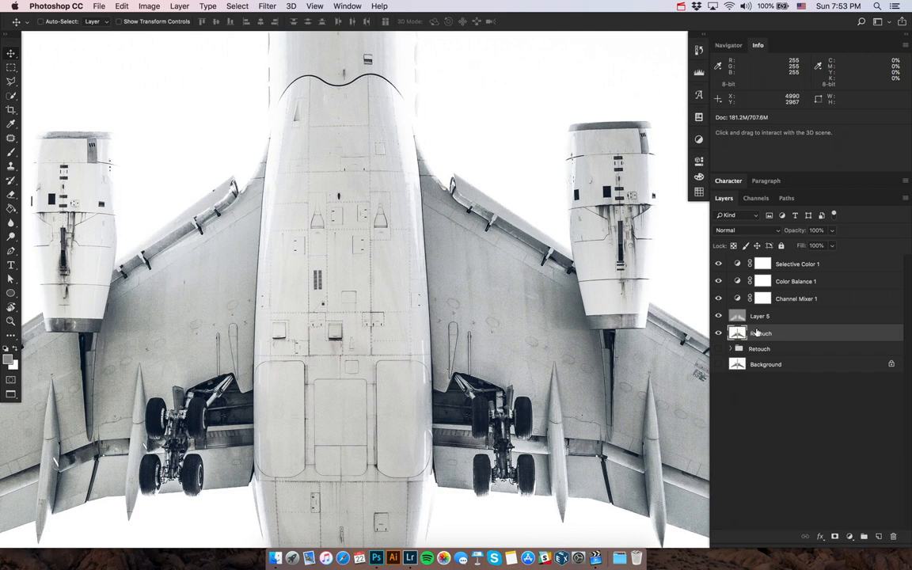
pyautogui.press('super+j')
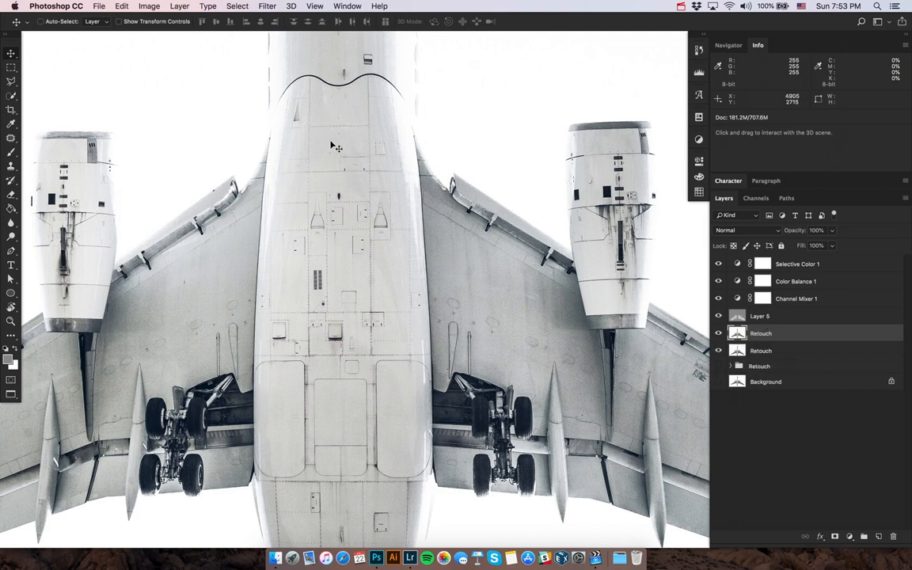
# Step: Apply the High Pass filter to the upper merged Retouch layer with a radius of 0.4 pixels
pyautogui.click(270, 6)
pyautogui.moveTo(372, 227)
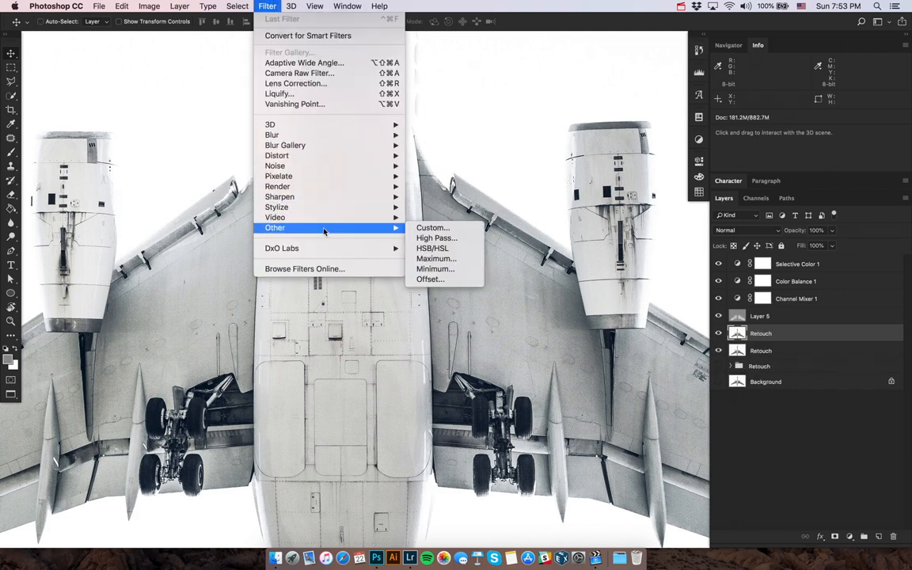
pyautogui.click(452, 236)
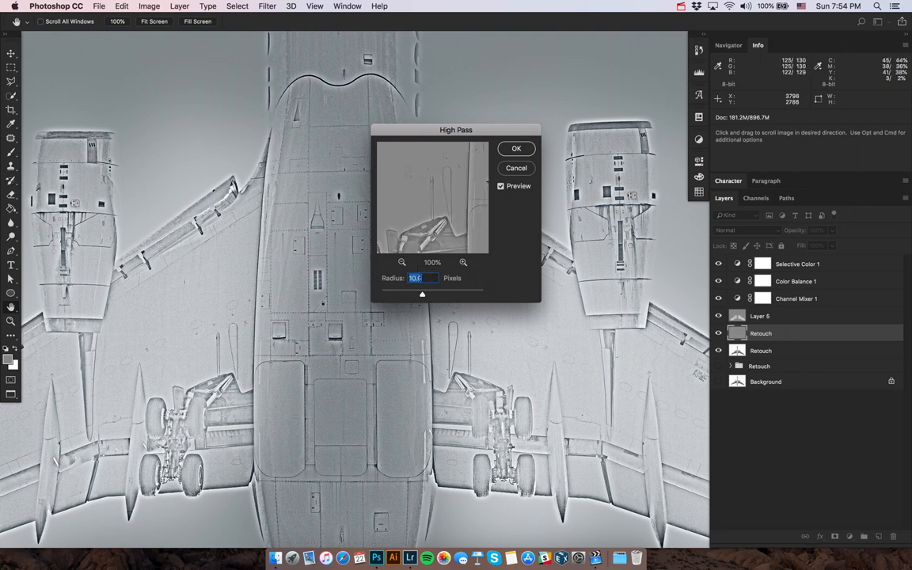
pyautogui.write('1')
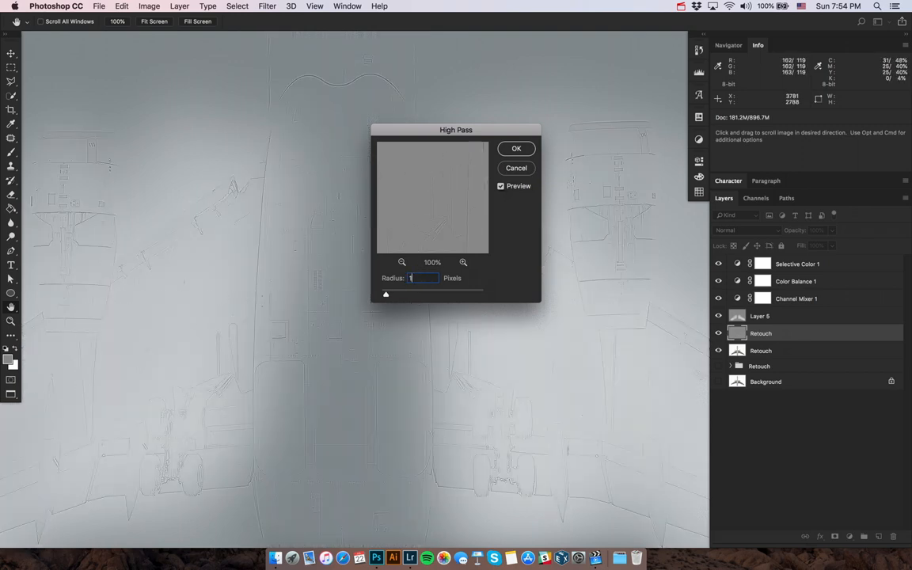
pyautogui.press('Down')
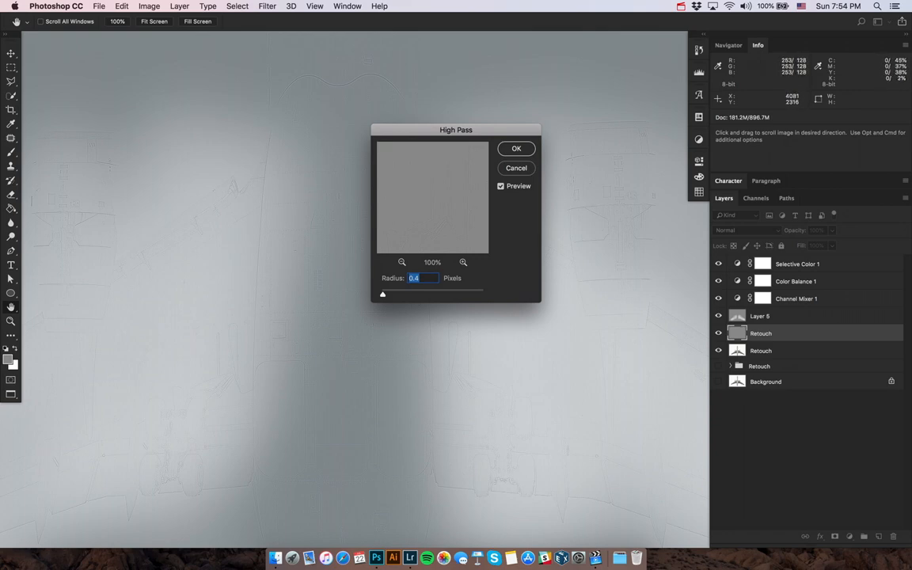
pyautogui.press('Return')
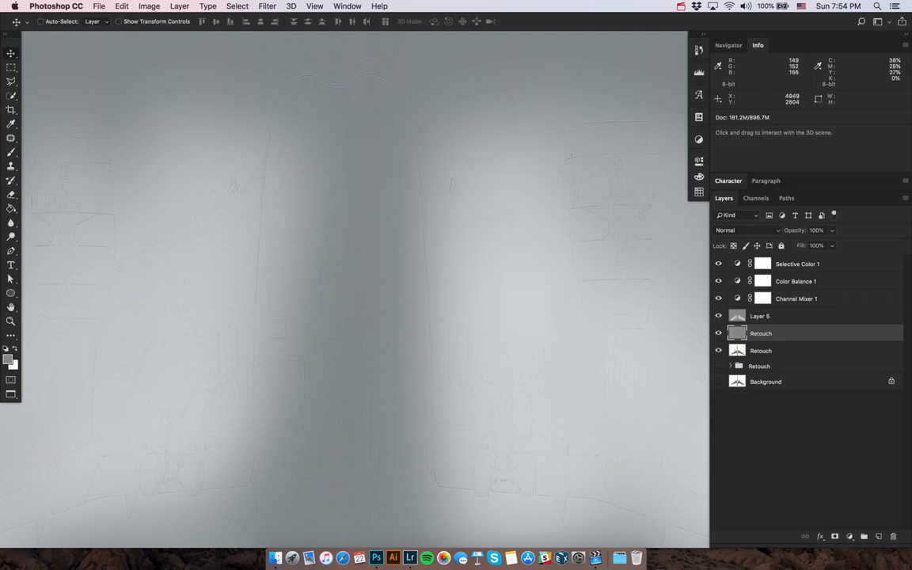
# Step: Set the High Pass layer's blend mode to Overlay and compare the image with and without the sharpening
pyautogui.click(744, 229)
pyautogui.click(734, 346)
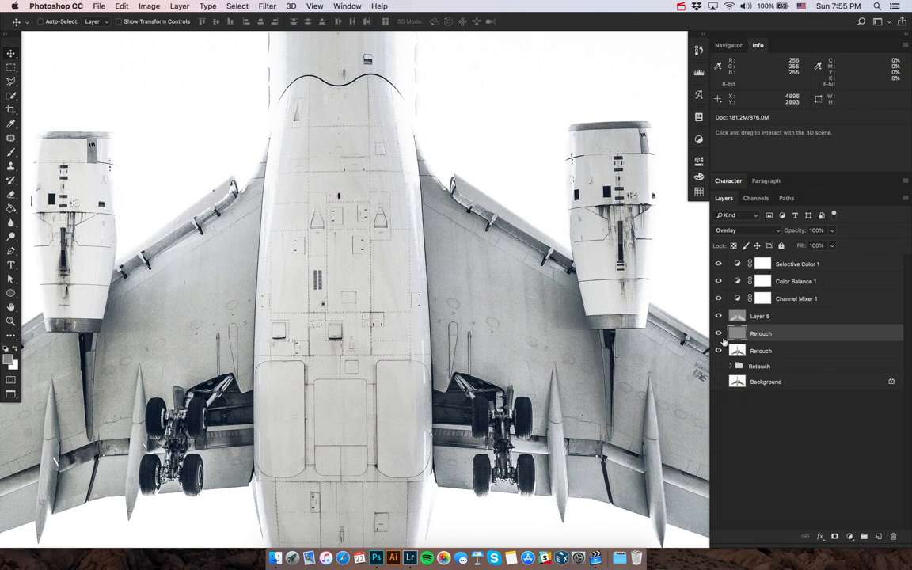
pyautogui.click(719, 334)
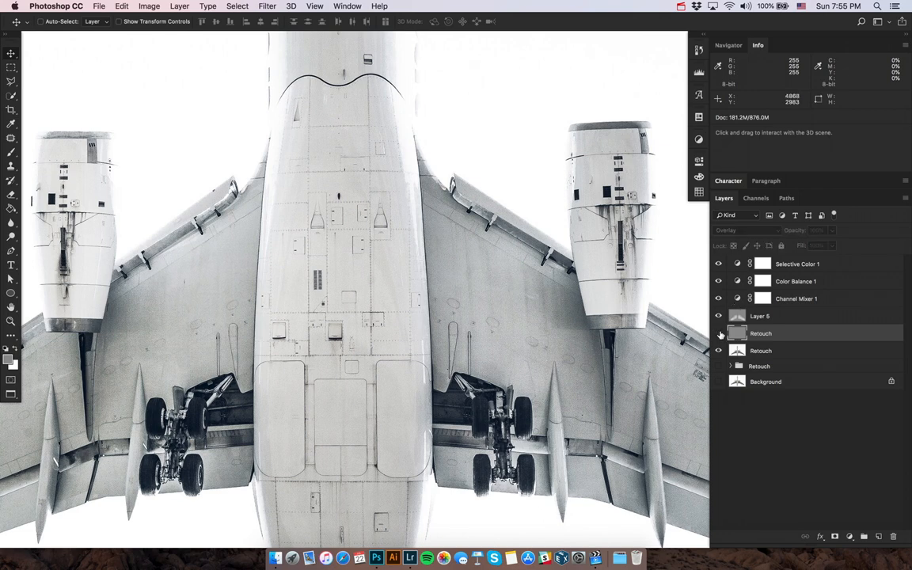
pyautogui.click(718, 334)
pyautogui.click(718, 334)
pyautogui.click(718, 334)
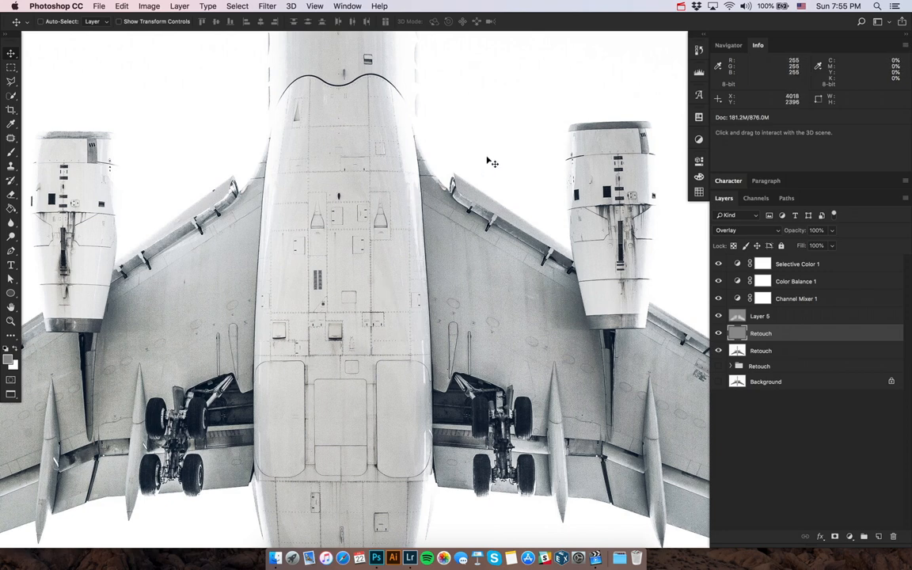
# Step: Examine the sharpened panel details on the fuselage and the overall look of the airplane
pyautogui.press('m')
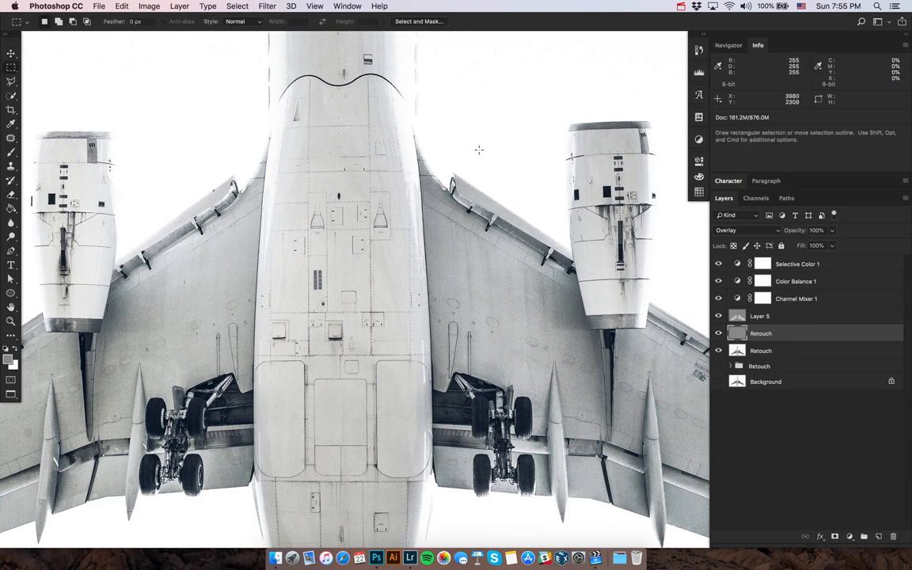
pyautogui.click(268, 6)
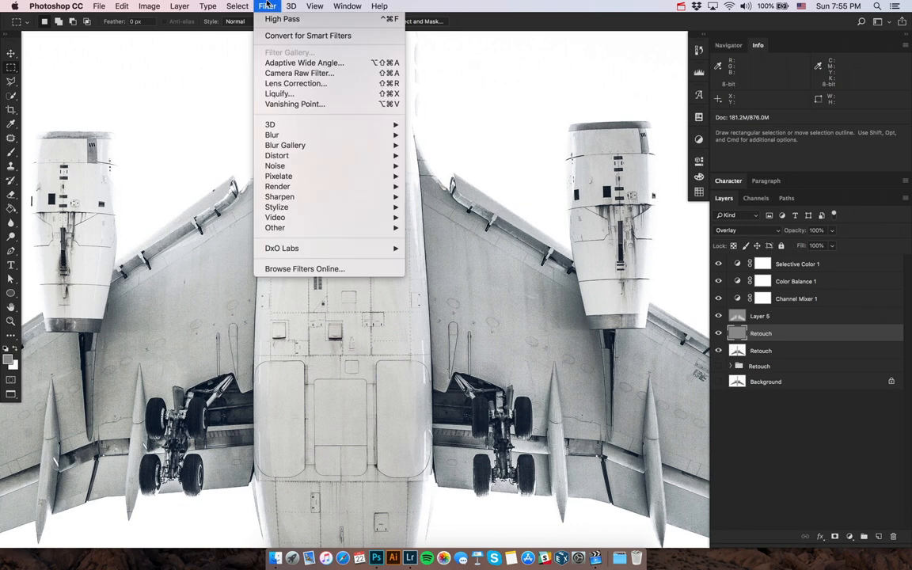
pyautogui.click(425, 92)
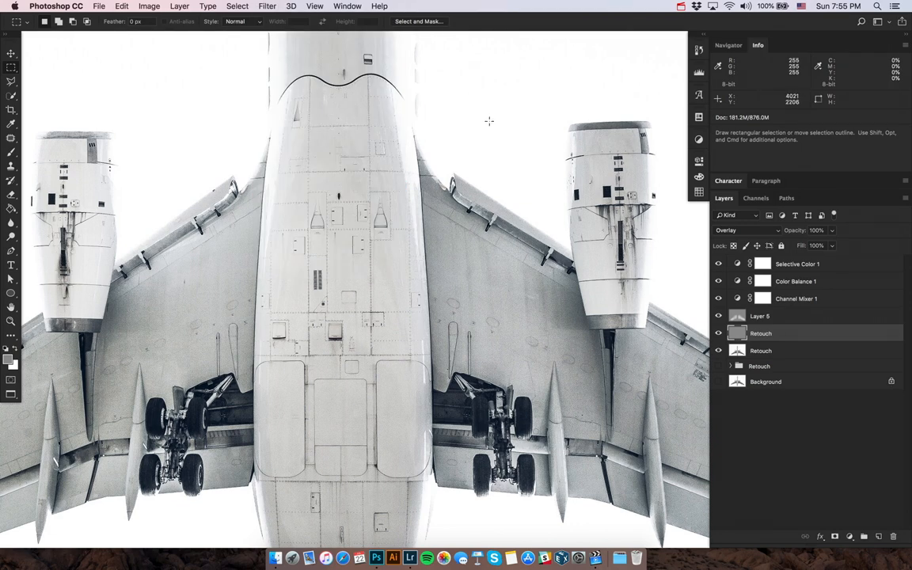
pyautogui.moveTo(478, 95); pyautogui.dragTo(527, 158)
pyautogui.moveTo(386, 374); pyautogui.dragTo(288, 450)
pyautogui.press('super+d')
pyautogui.moveTo(328, 207); pyautogui.dragTo(324, 306)
pyautogui.moveTo(372, 231); pyautogui.dragTo(376, 326)
pyautogui.moveTo(296, 311); pyautogui.dragTo(375, 315)
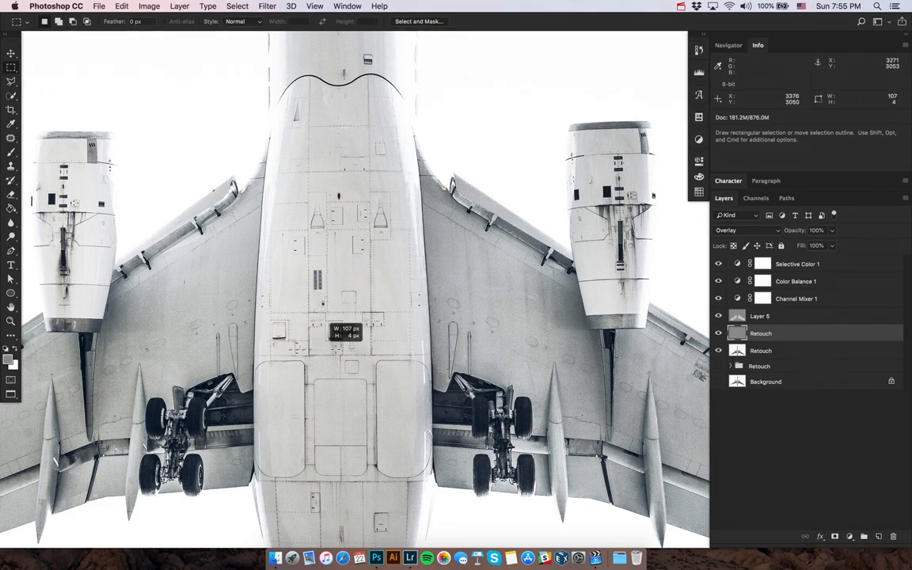
pyautogui.keyDown('alt'); pyautogui.keyDown('super'); pyautogui.click(447, 263); pyautogui.keyUp('super'); pyautogui.keyUp('alt')
pyautogui.keyDown('alt'); pyautogui.keyDown('super'); pyautogui.click(447, 264); pyautogui.keyUp('super'); pyautogui.keyUp('alt')
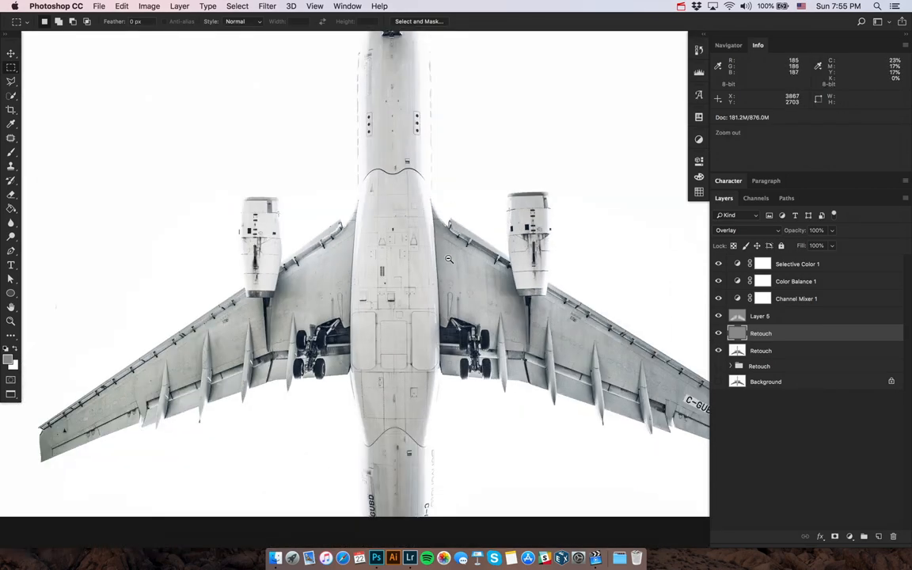
pyautogui.keyDown('alt'); pyautogui.keyDown('super'); pyautogui.click(448, 262); pyautogui.keyUp('super'); pyautogui.keyUp('alt')
pyautogui.moveTo(503, 222); pyautogui.dragTo(443, 269)
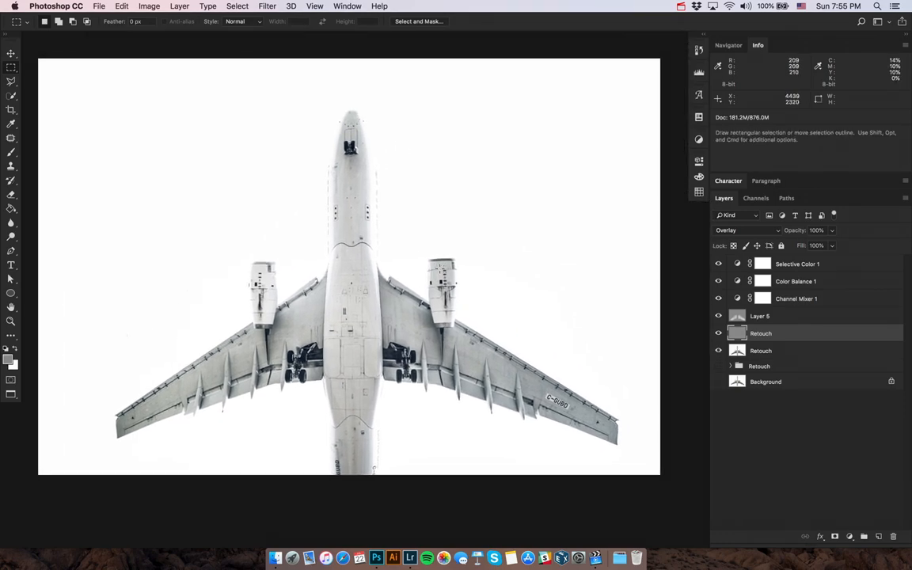
# Step: Switch to Lightroom, reset the selected virtual copy's develop settings and open the unedited photo in Photoshop
pyautogui.click(410, 558)
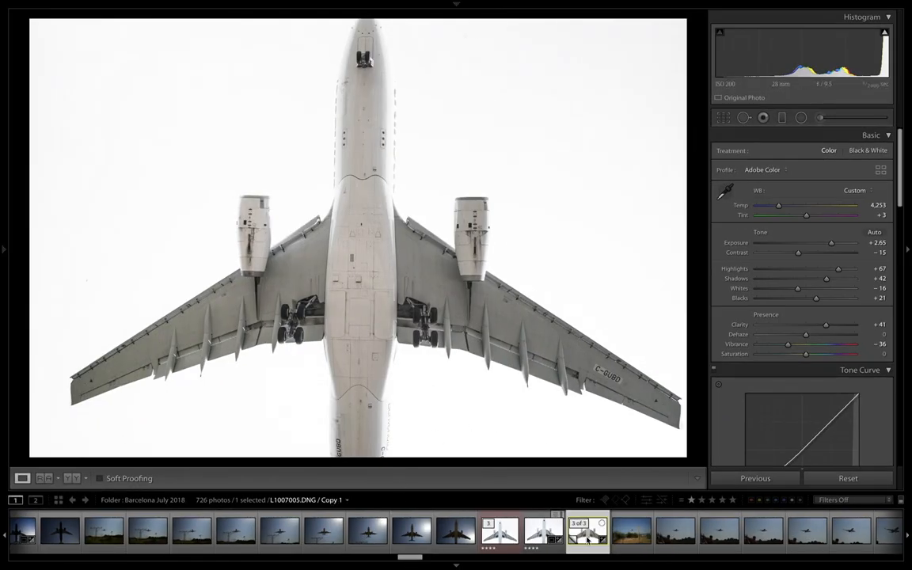
pyautogui.click(829, 479)
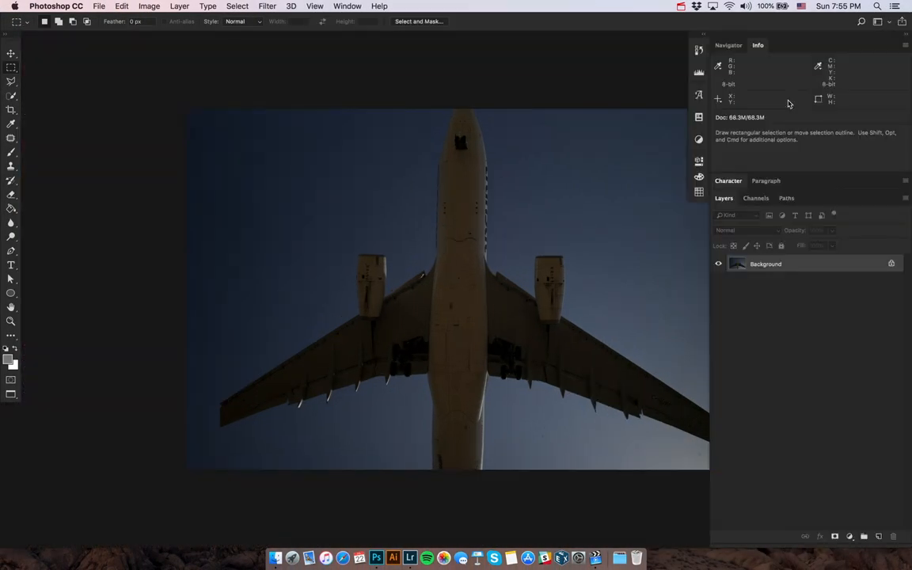
# Step: Select the whole canvas of the unedited airplane photo and copy it
pyautogui.hotkey('ctrl', 'Up')
pyautogui.moveTo(790, 101); pyautogui.dragTo(493, 34)
pyautogui.press('super+a')
pyautogui.click(122, 6)
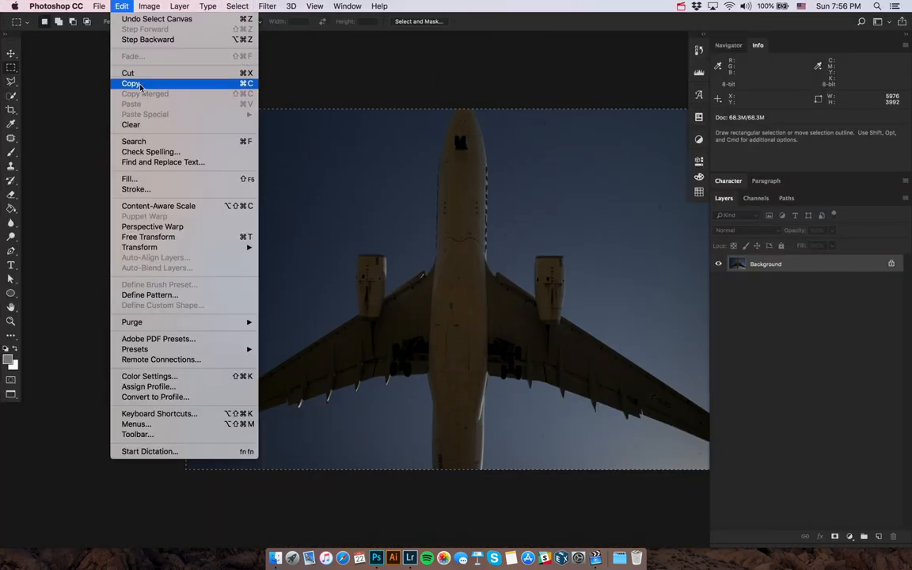
pyautogui.click(131, 83)
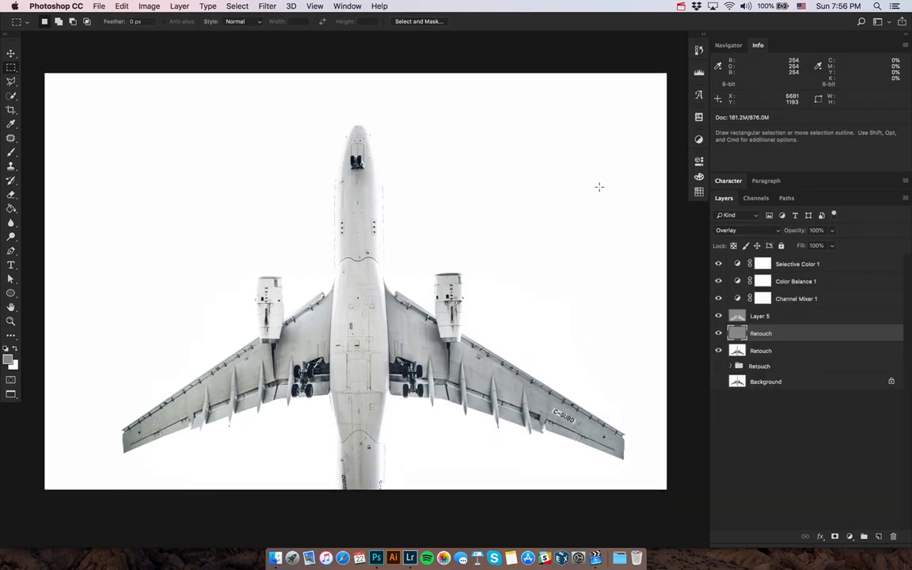
# Step: Paste the unedited photo above Selective Color 1, accepting the color conversion, and align it with the retouched airplane
pyautogui.click(782, 269)
pyautogui.press('super+v')
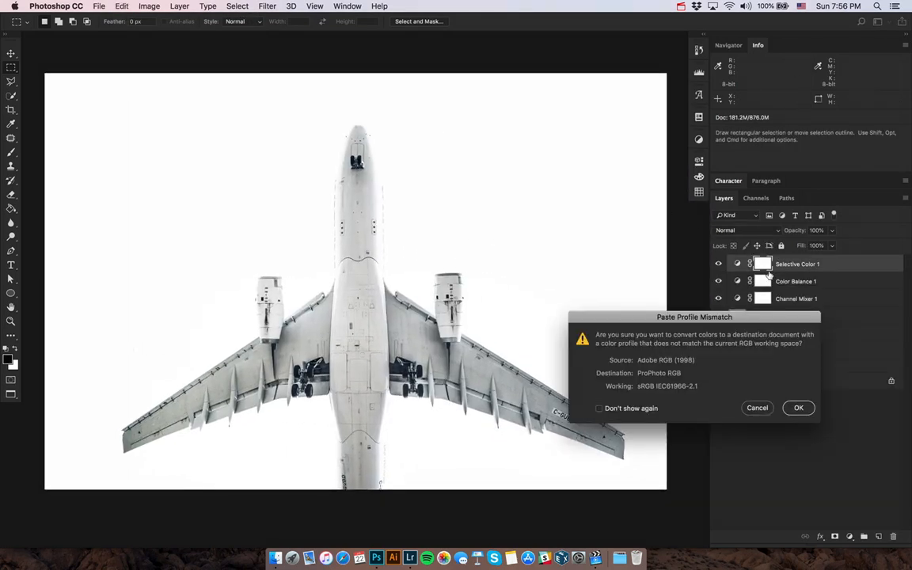
pyautogui.click(797, 408)
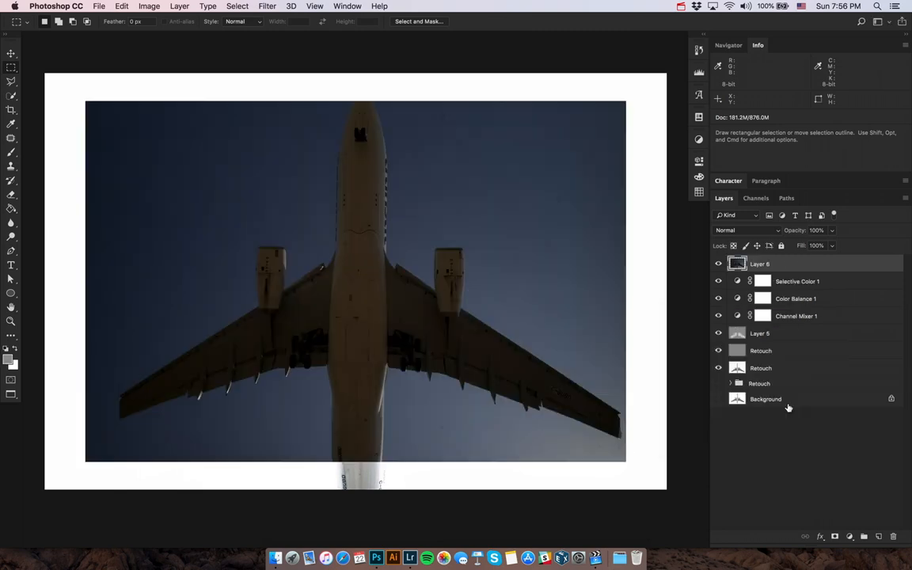
pyautogui.press('v')
pyautogui.moveTo(535, 316)
pyautogui.mouseDown()
pyautogui.moveTo(536, 334)
pyautogui.moveTo(544, 333)
pyautogui.mouseUp()
# Step: Compare the before and after versions by repeatedly hiding and showing Layer 6
pyautogui.click(718, 263)
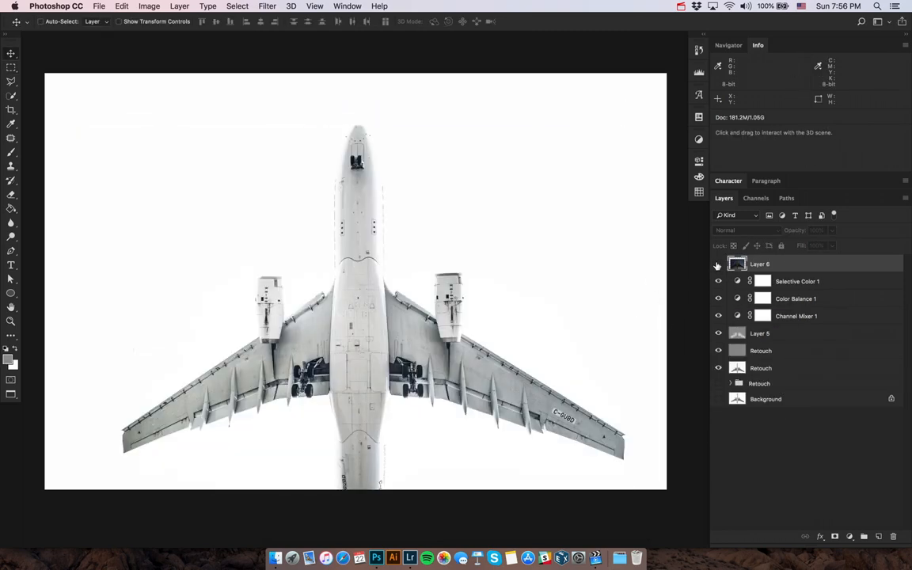
pyautogui.click(718, 263)
pyautogui.click(718, 264)
pyautogui.click(718, 263)
pyautogui.click(719, 264)
pyautogui.click(718, 264)
pyautogui.click(718, 264)
pyautogui.click(718, 264)
pyautogui.click(718, 263)
pyautogui.click(681, 6)
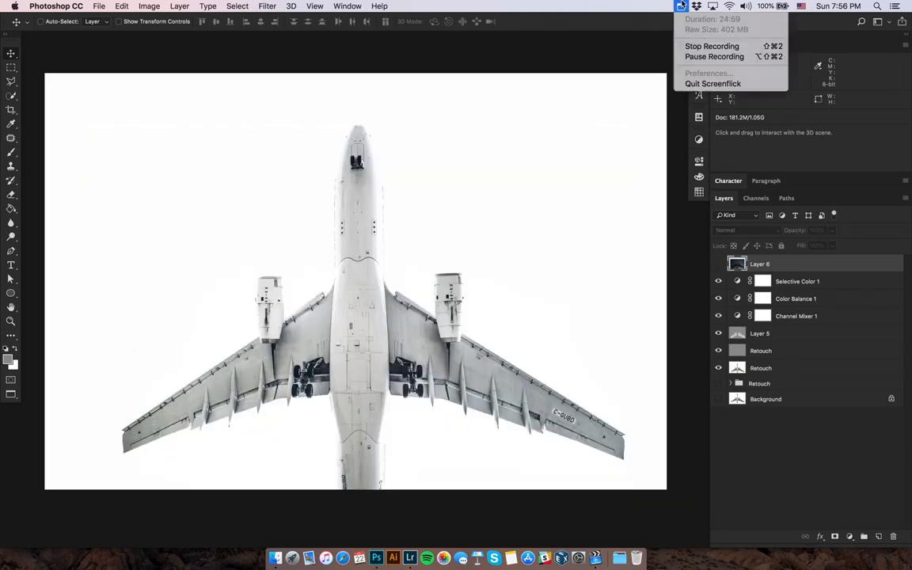
pyautogui.click(711, 46)
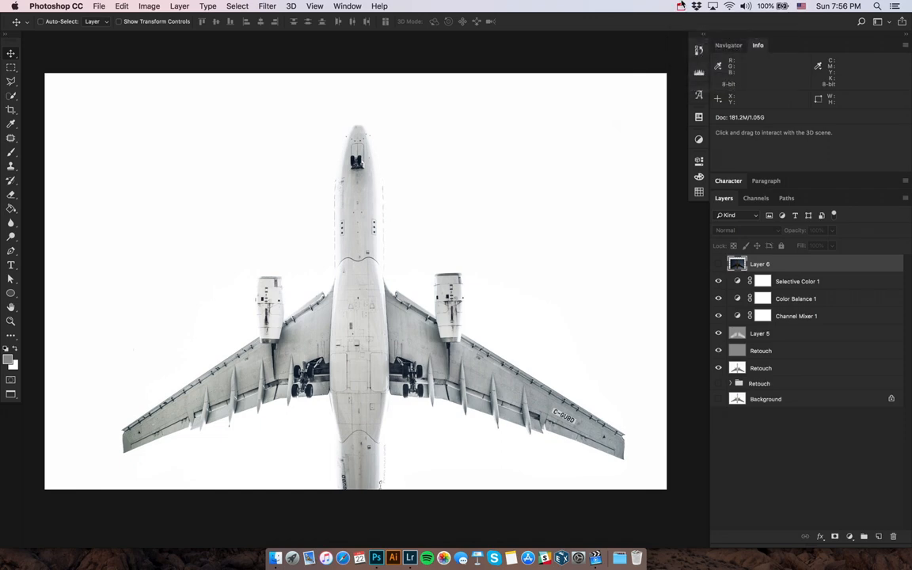
# Step: Toggle the unedited photo layer for another before-and-after comparison and finish with it hidden
pyautogui.click(719, 263)
pyautogui.click(719, 264)
pyautogui.click(719, 263)
pyautogui.click(719, 263)
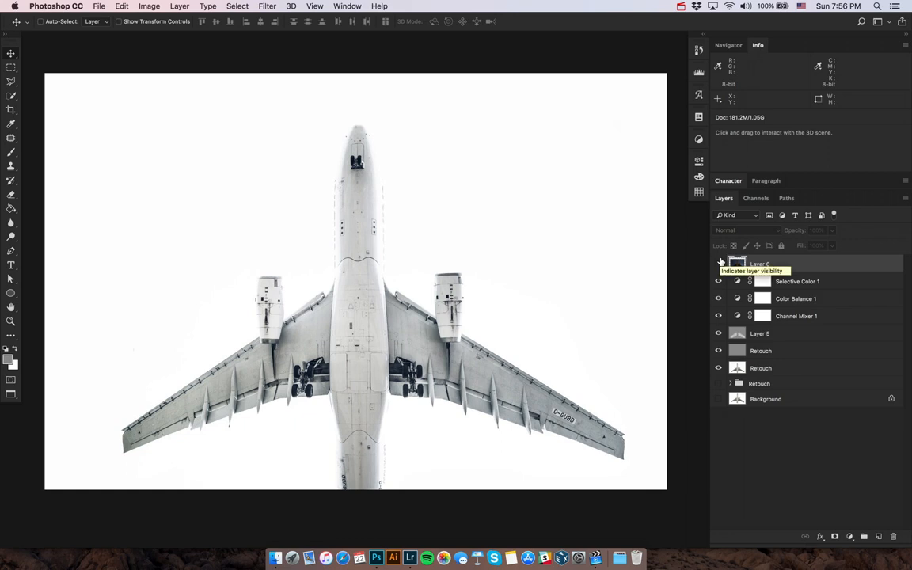
pyautogui.click(719, 263)
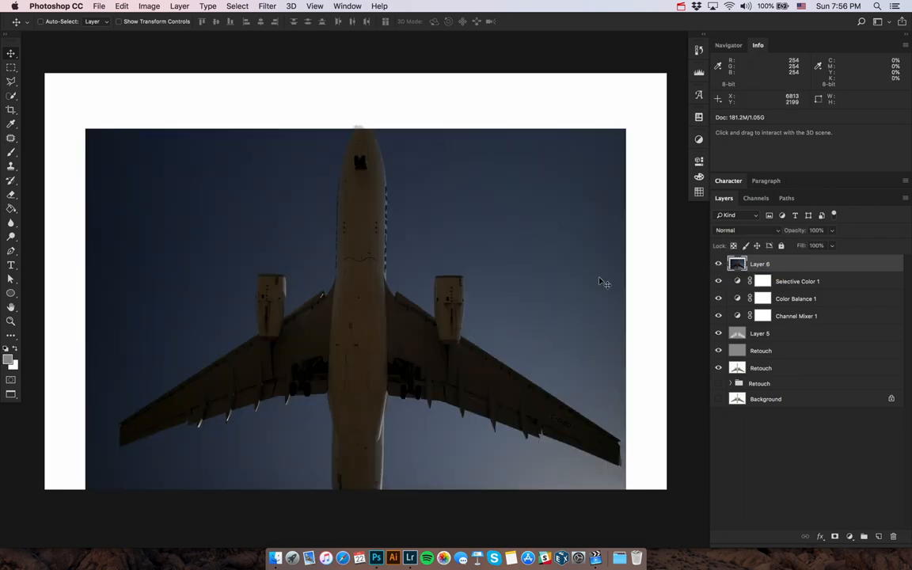
pyautogui.click(718, 263)
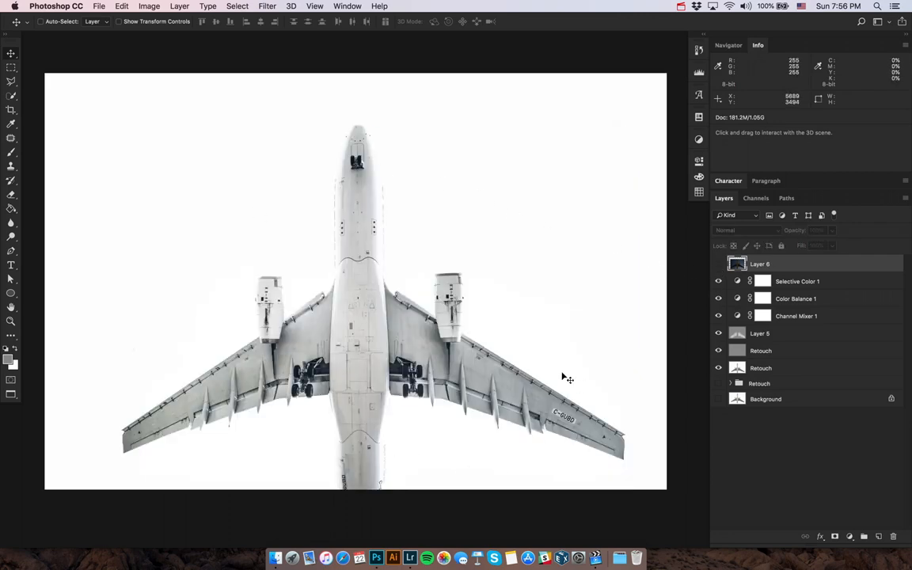